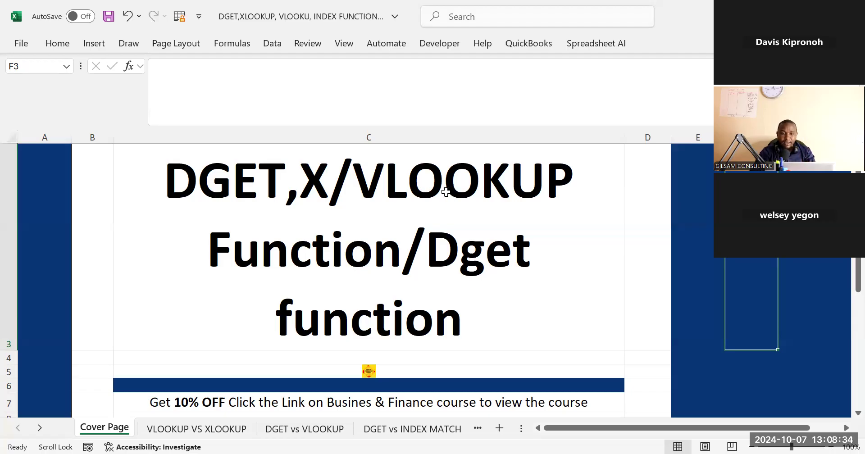
Open the VLOOKUP VS XLOOKUP worksheet from the cover page
click(417, 197)
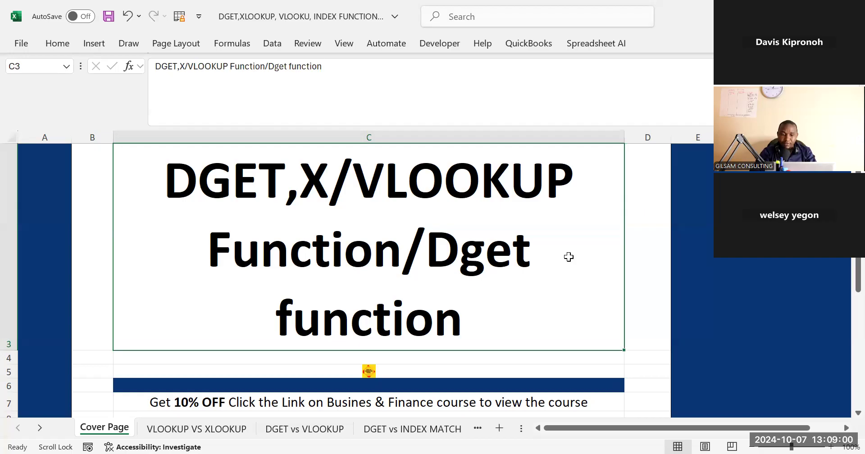
click(234, 429)
click(435, 297)
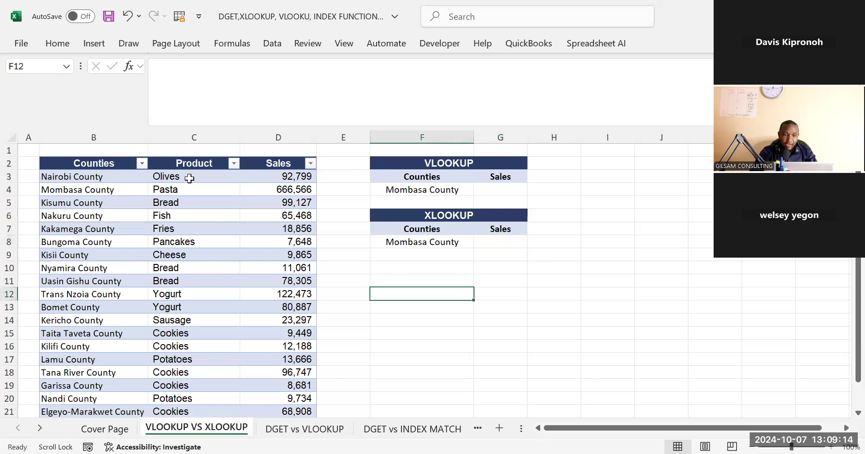
Examine the Counties, Product and Sales columns and the VLOOKUP block where Mombasa County's sales figure belongs
click(103, 165)
click(194, 152)
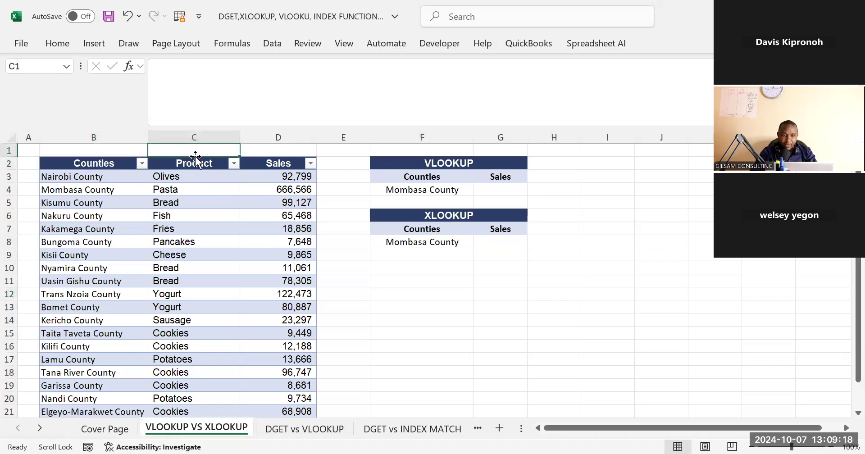
click(278, 164)
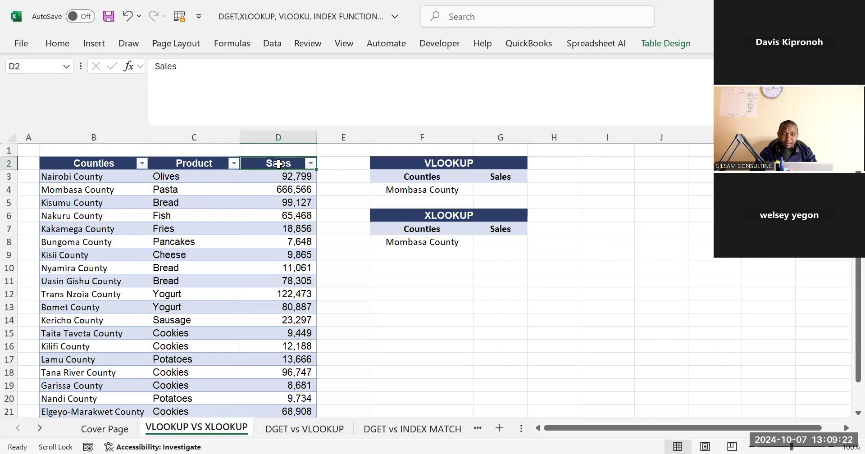
click(387, 165)
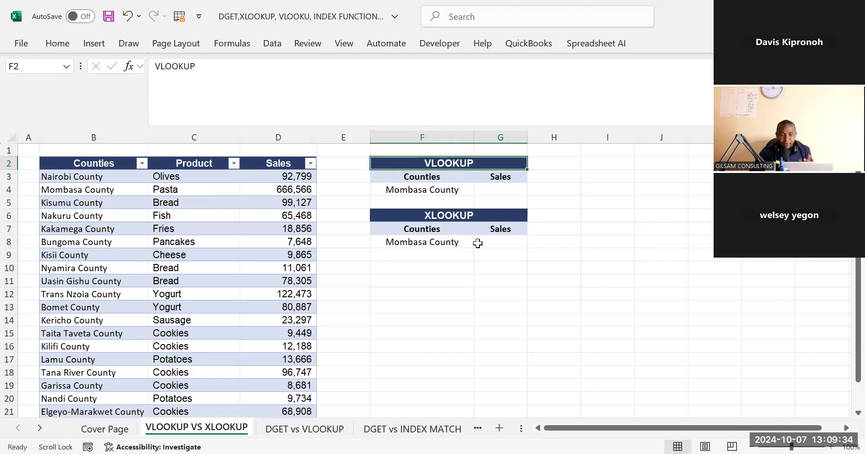
click(435, 202)
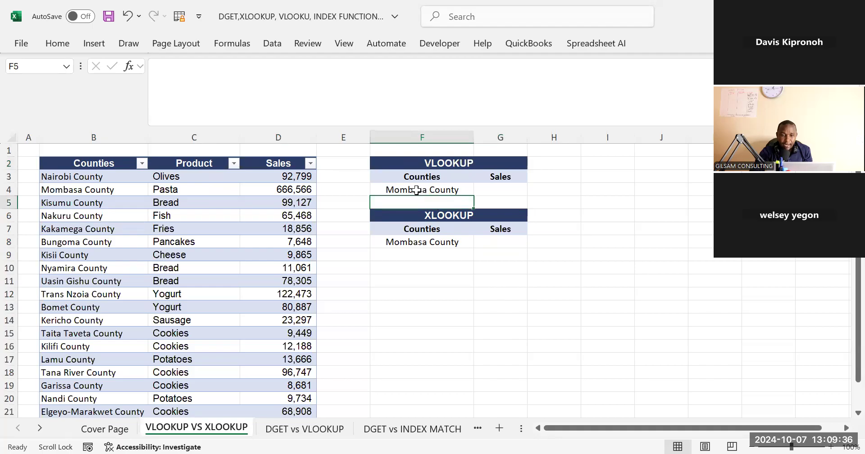
click(417, 189)
click(491, 190)
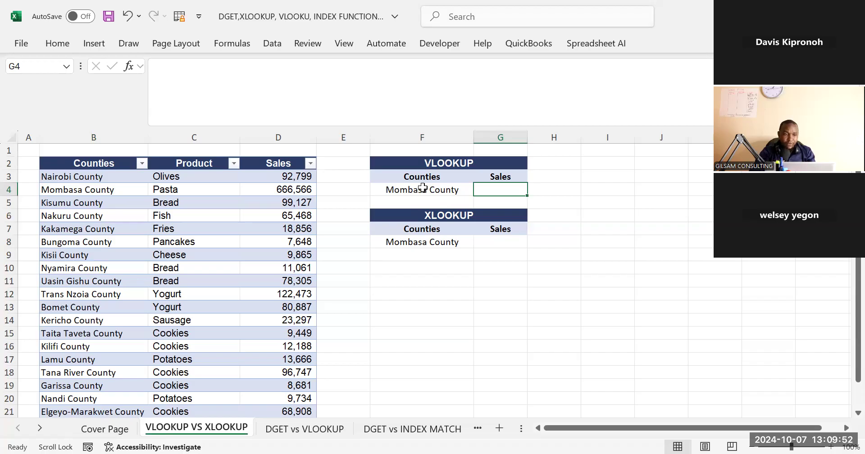
click(234, 200)
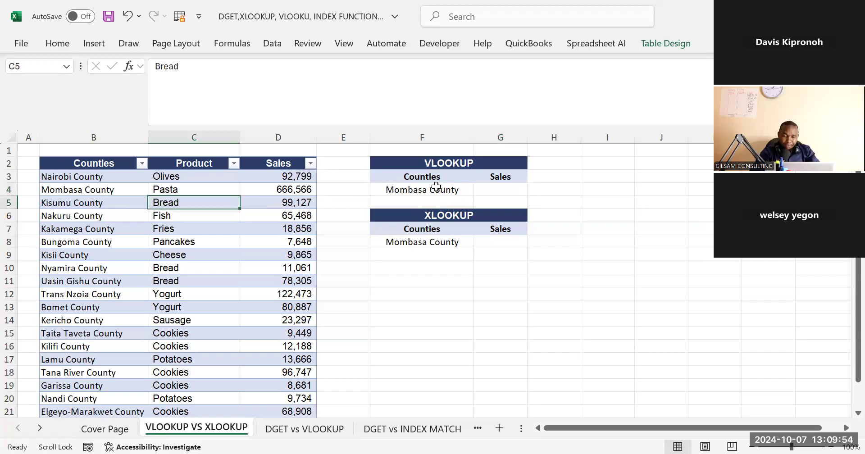
click(498, 185)
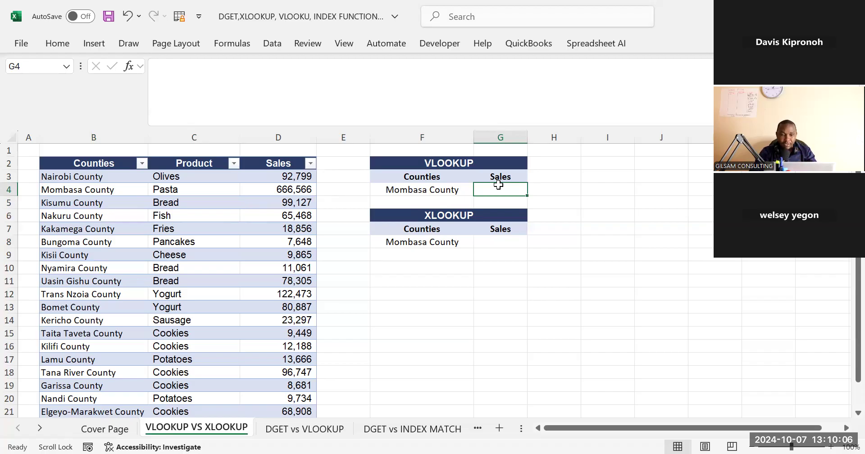
Try to name the full Counties, Product and Sales table, headers included, as DATA
click(104, 164)
drag(141, 167, 267, 161)
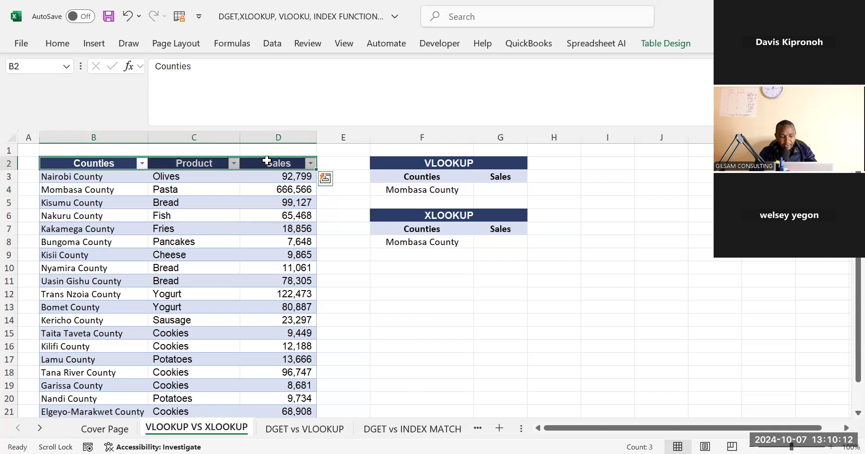
key(ctrl+shift+Down)
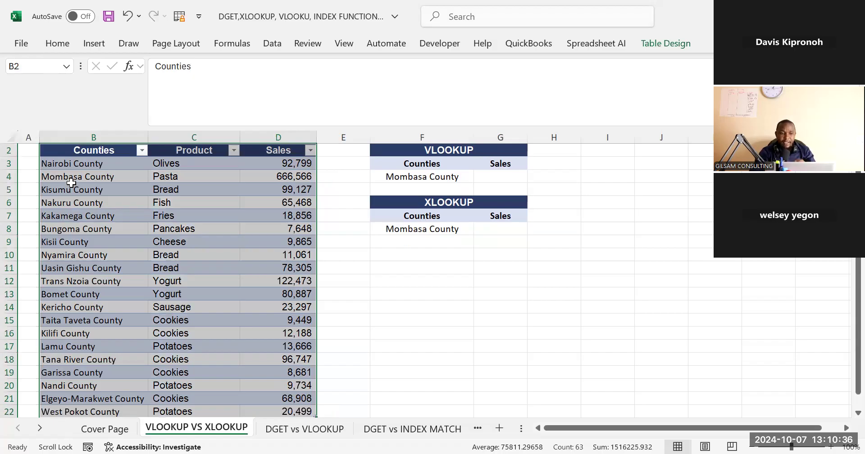
click(27, 69)
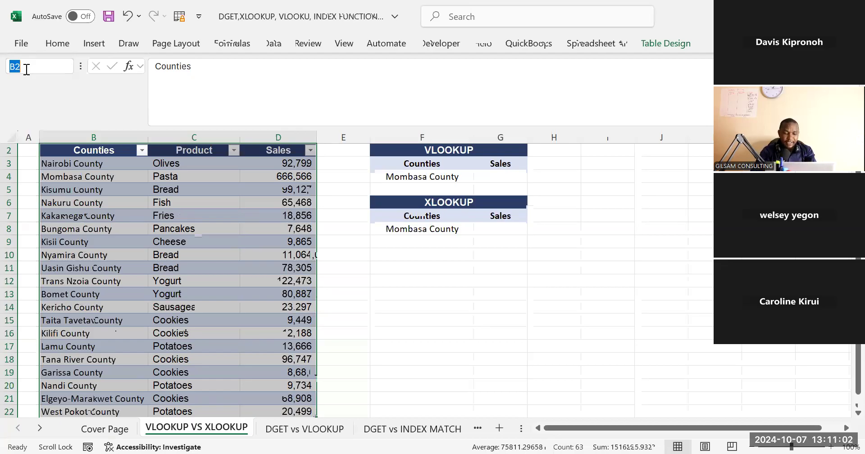
text(S)
key(BackSpace)
text(DATA)
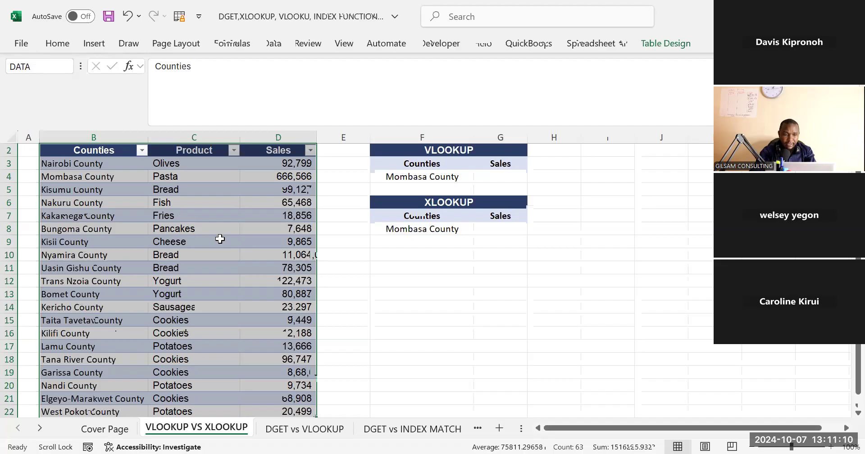
click(403, 269)
Select the whole table with its header row again and try to assign it the range name DATA
drag(90, 147, 282, 143)
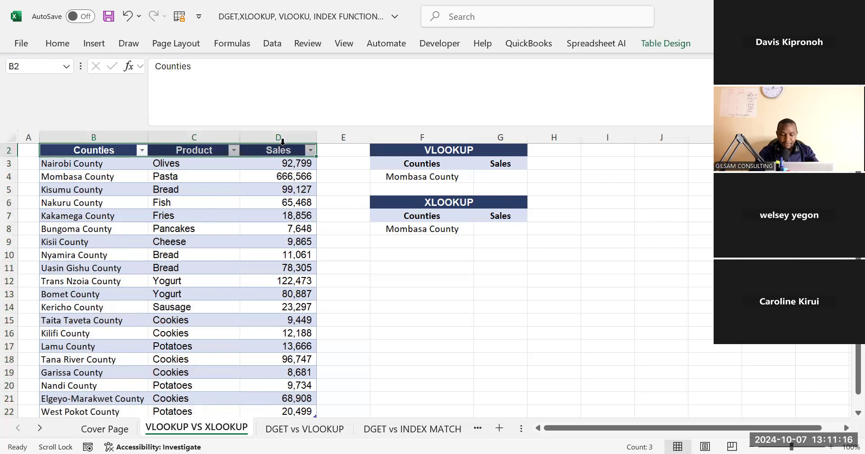
key(ctrl+shift+Down)
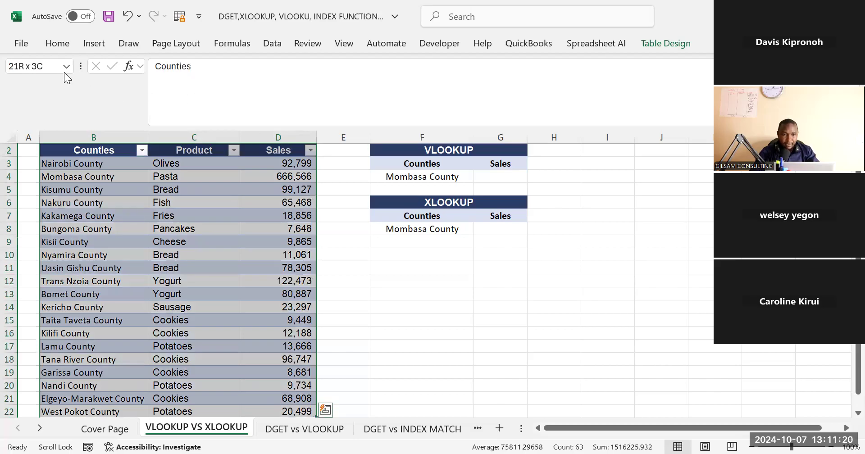
click(51, 66)
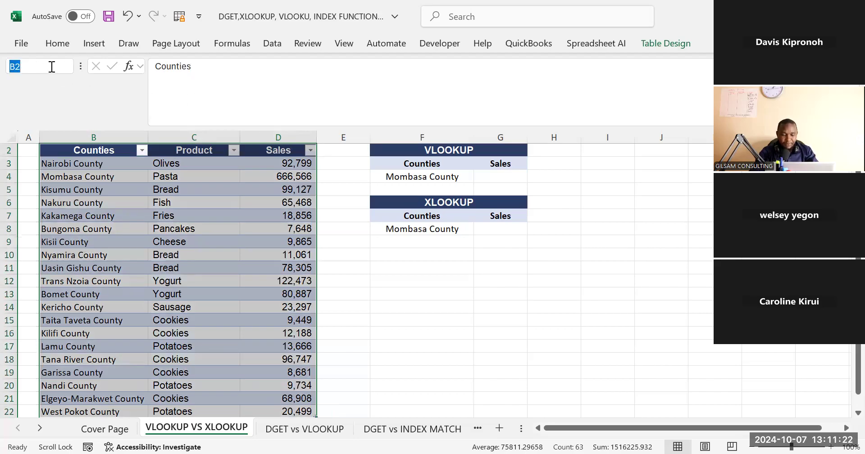
text(DATA)
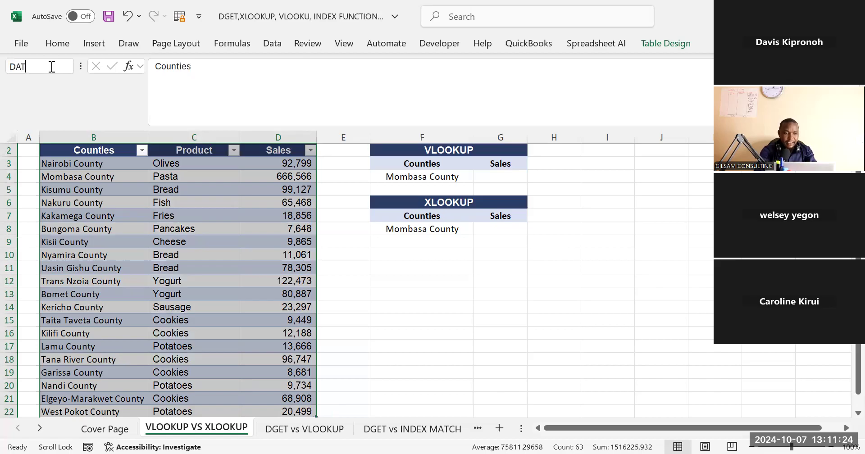
key(Return)
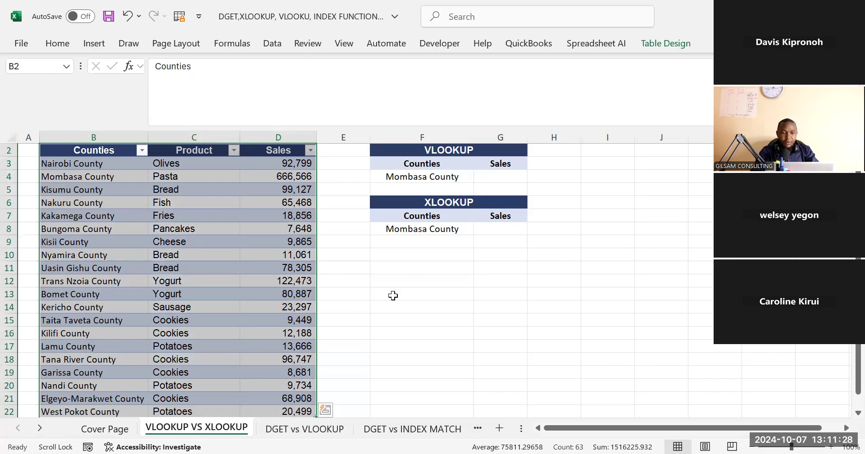
click(391, 295)
Reselect the table from its headers to the last row and enter DATA as the range name
drag(75, 150, 302, 148)
key(ctrl+shift+Down)
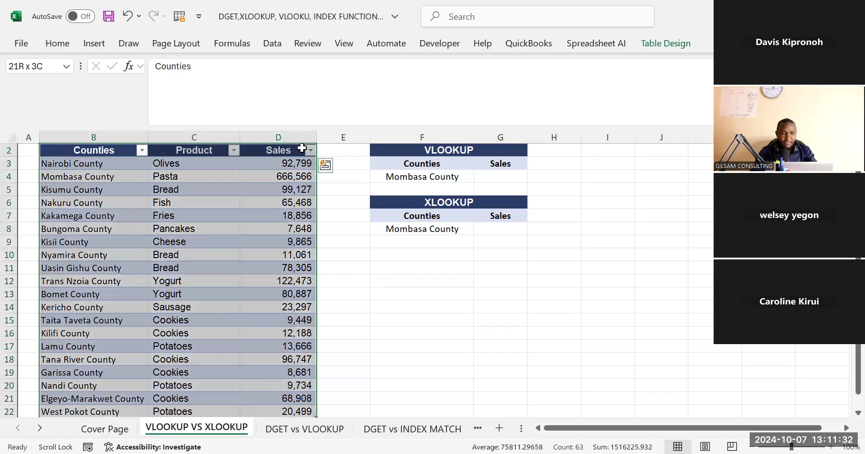
click(39, 68)
text(DATA)
key(Return)
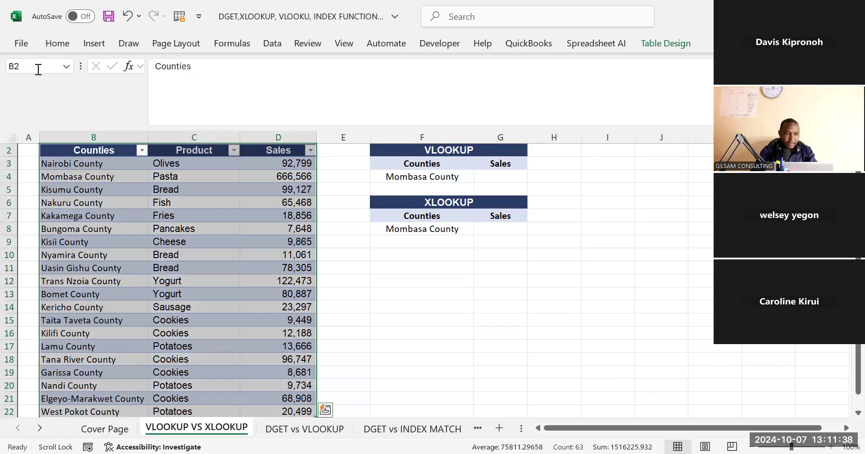
click(387, 252)
click(157, 164)
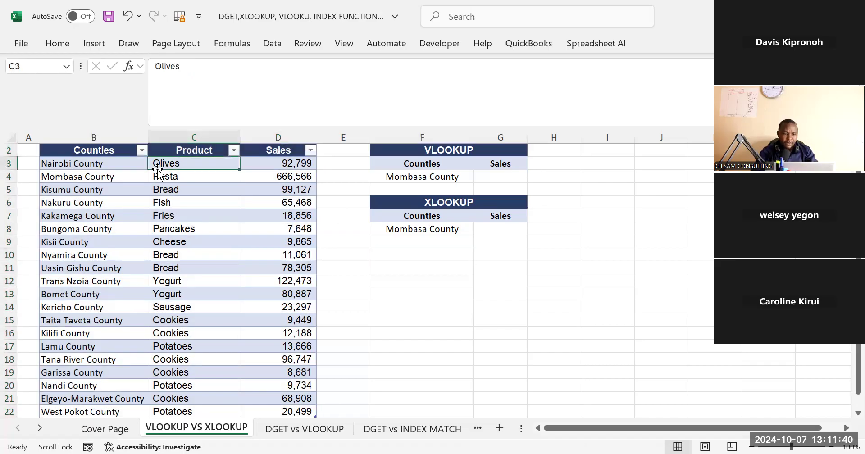
key(ctrl+shift+Down)
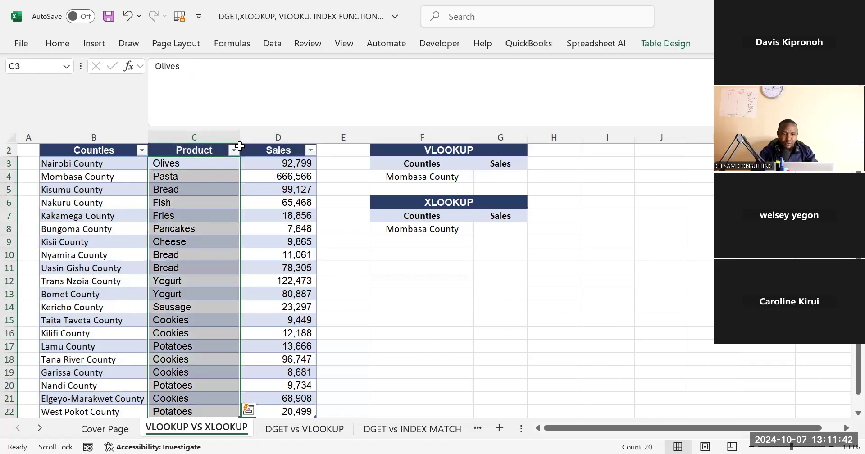
click(243, 171)
key(ctrl+shift+Down)
click(188, 162)
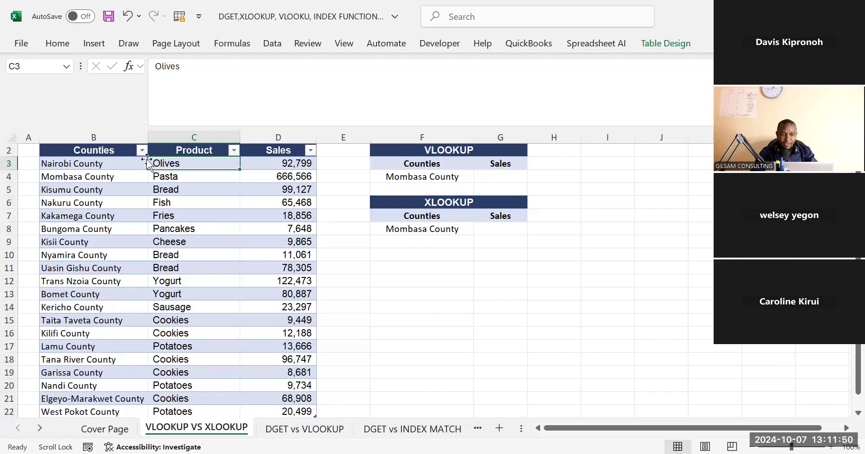
click(101, 162)
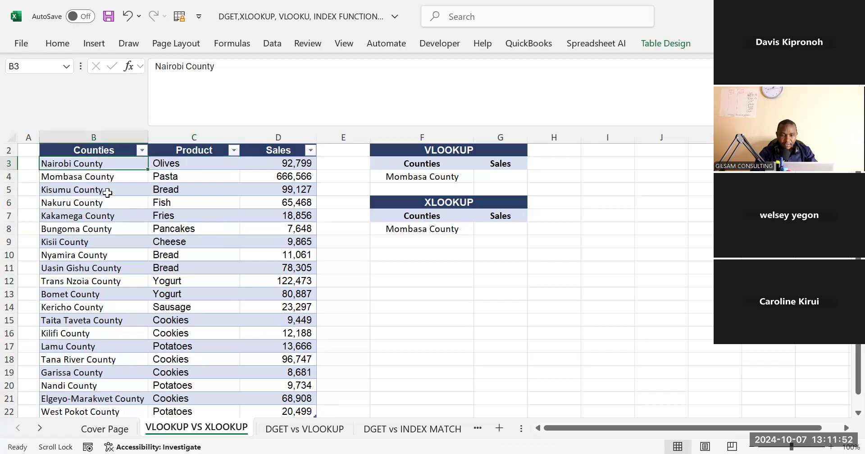
Start a VLOOKUP formula in G4 under Sales, with Mombasa County in F4 as the lookup value
click(488, 176)
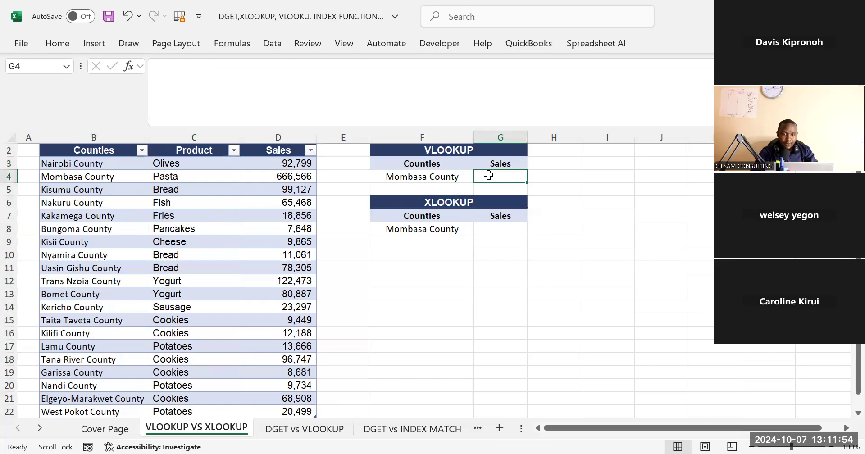
text(=)
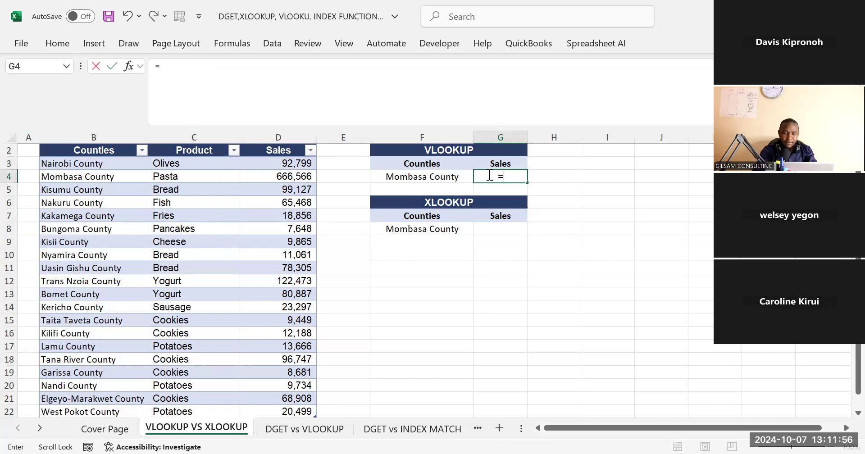
text(V)
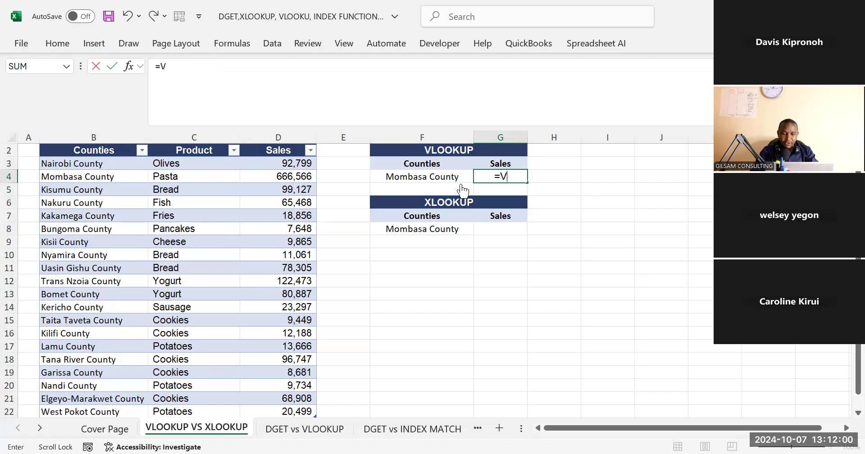
text(LOOKUP()
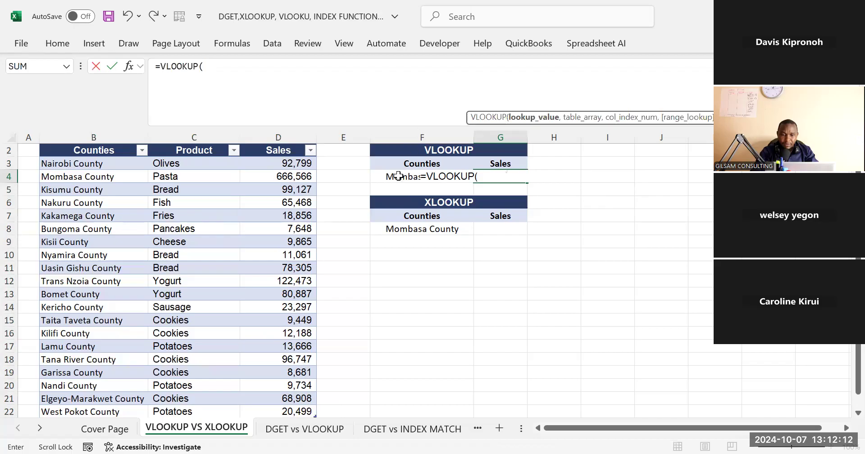
click(399, 176)
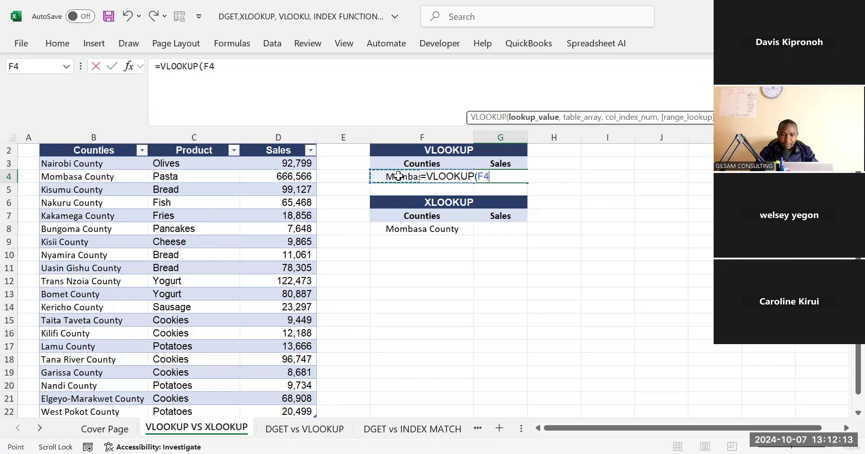
click(231, 71)
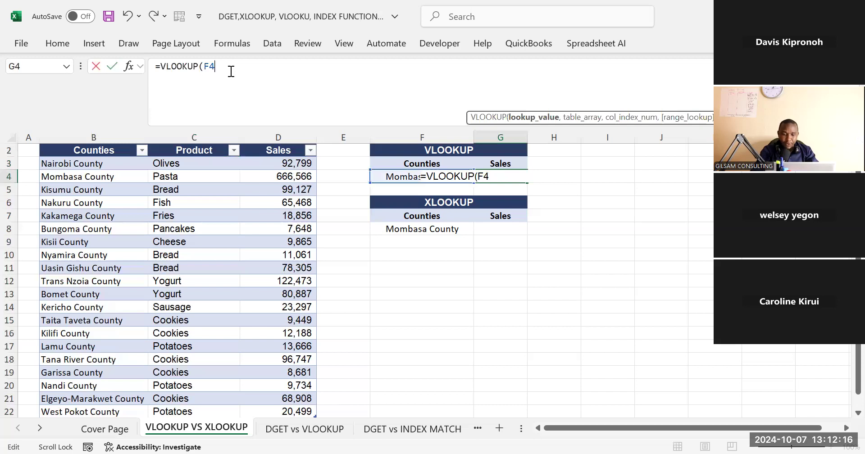
text(,)
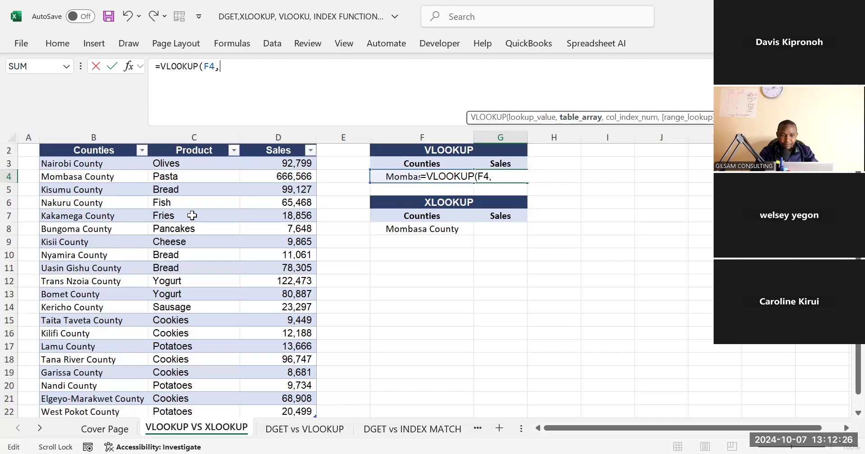
Add the whole Counties–Sales table including headers, Table28[#All], as the table array of the VLOOKUP formula
click(78, 148)
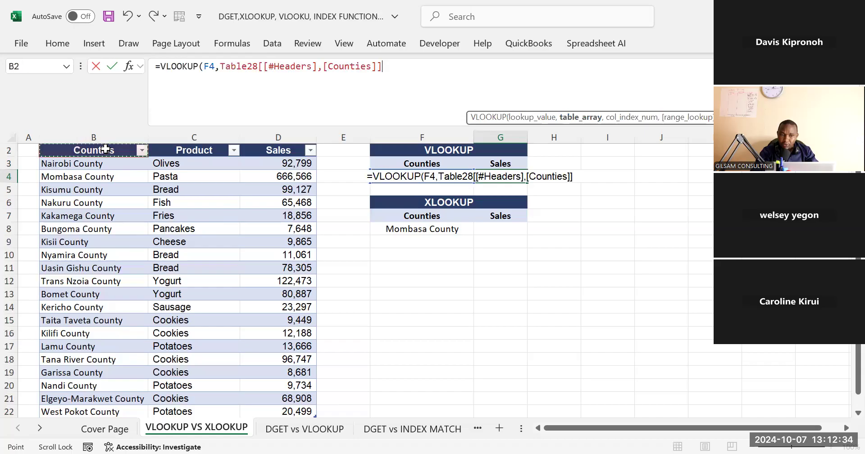
shift+click(275, 149)
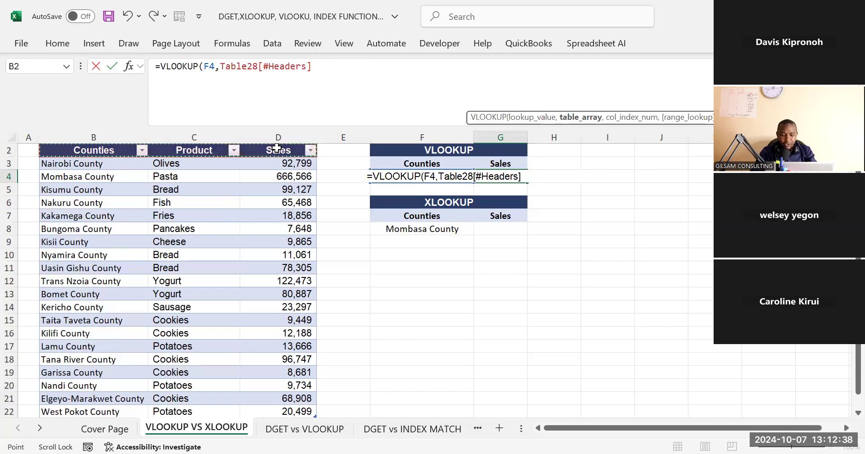
key(ctrl+shift+Down)
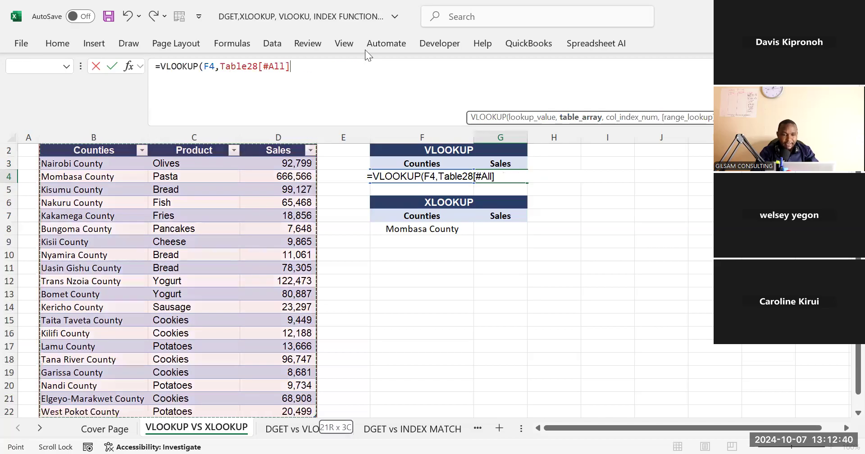
text(,)
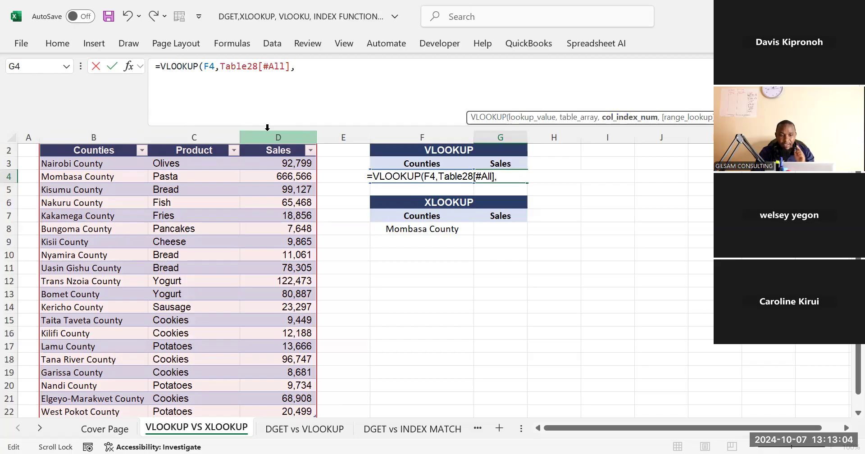
Finish the VLOOKUP formula in G4 with column index 3 and FALSE for an exact match
text(3)
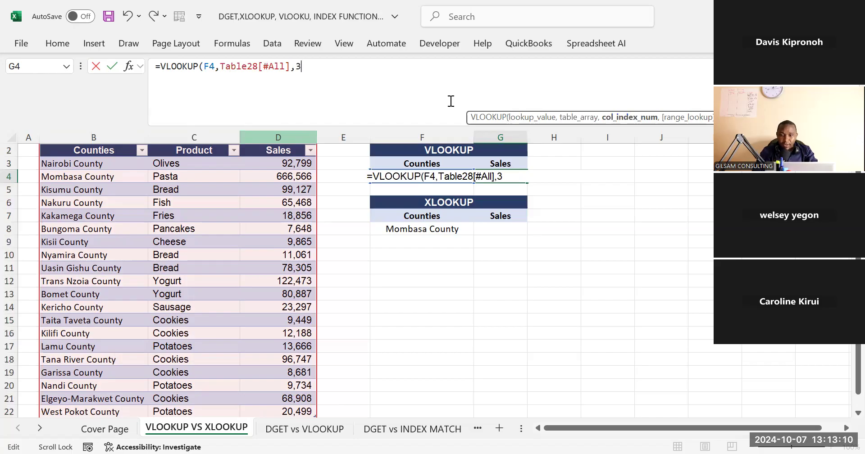
text(,)
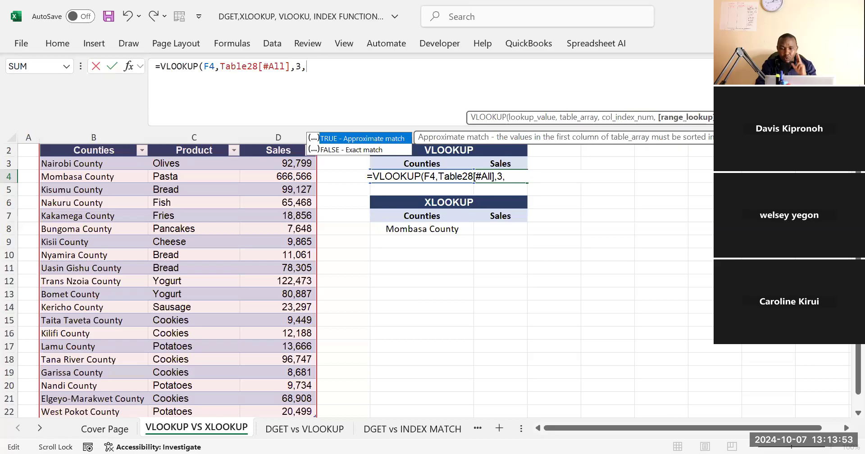
double_click(346, 150)
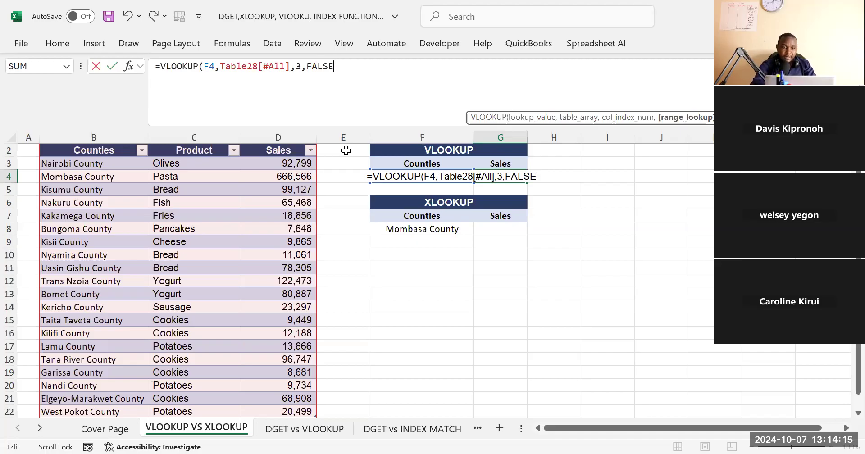
text())
key(Return)
click(507, 176)
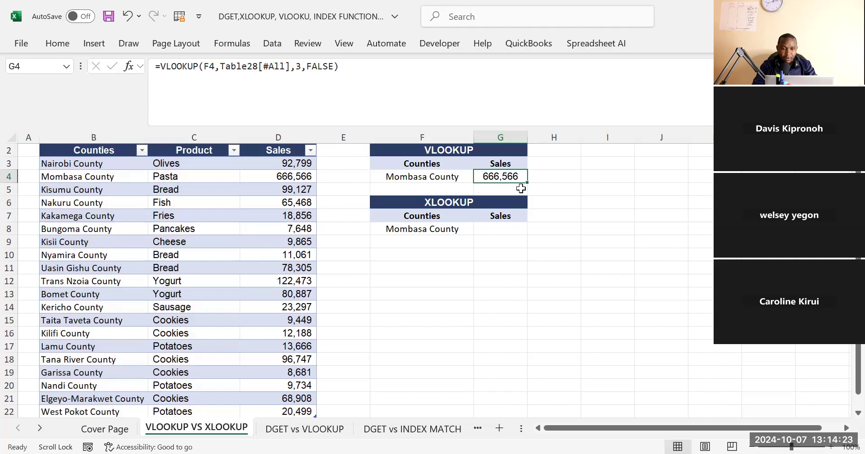
Highlight the Mombasa County row of the table, B4 to D4, with yellow fill
click(292, 180)
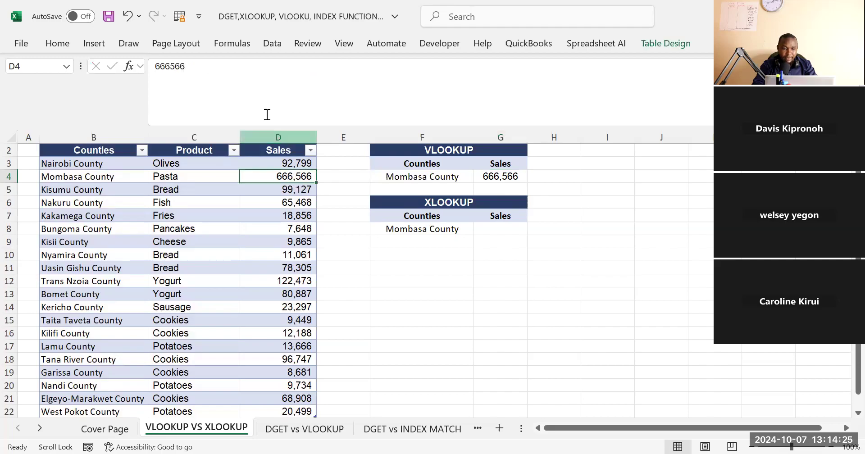
click(361, 244)
click(300, 179)
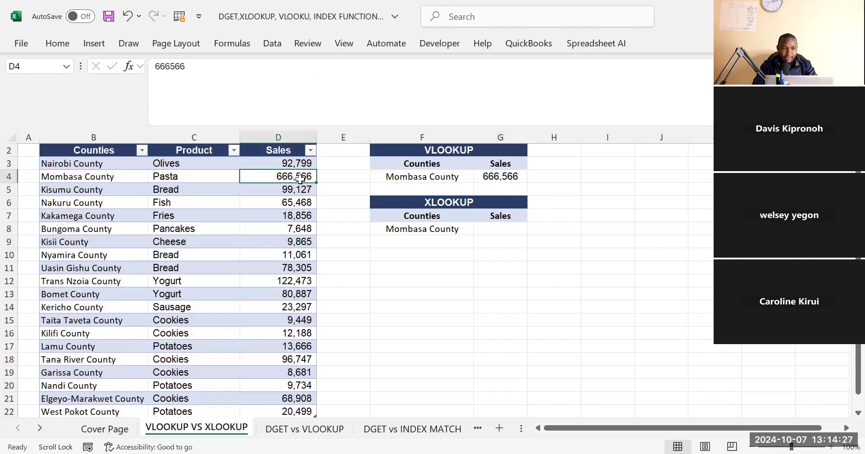
drag(299, 179, 67, 176)
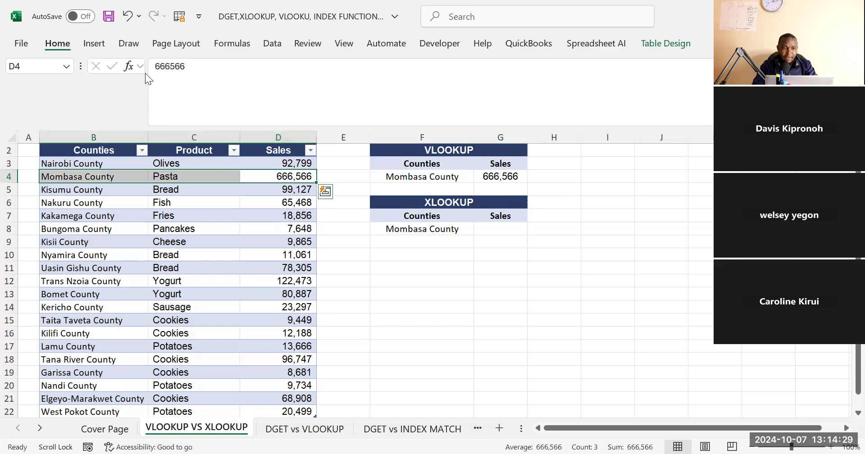
click(120, 102)
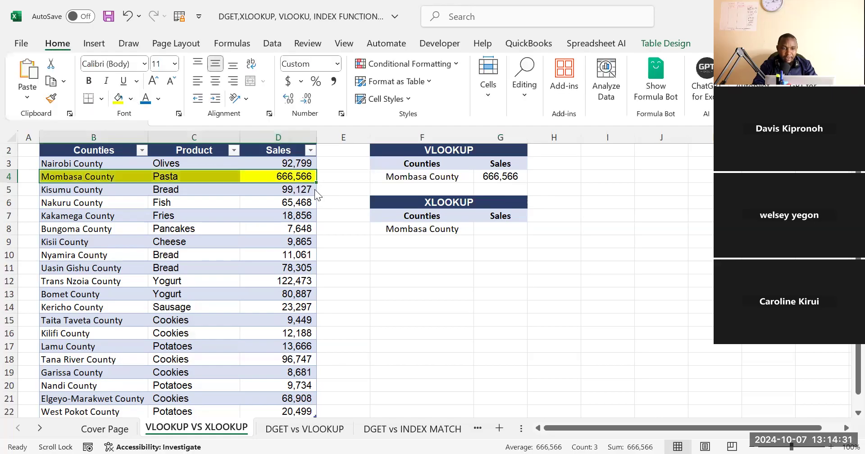
click(390, 250)
click(475, 270)
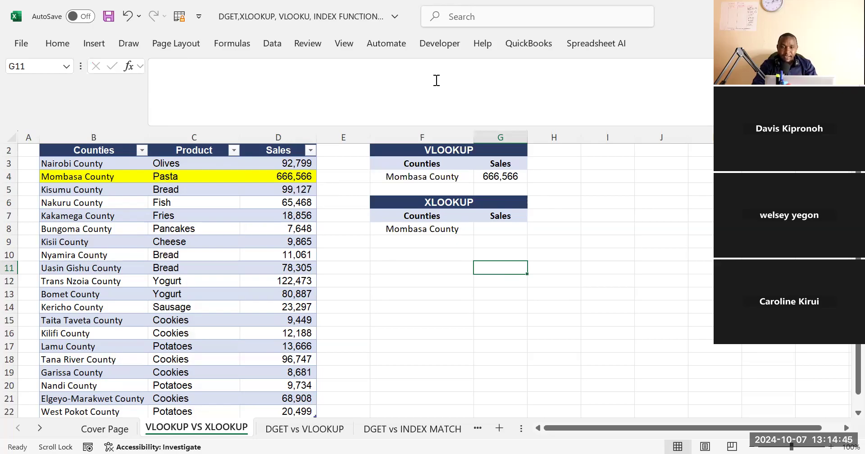
key(alt+Tab)
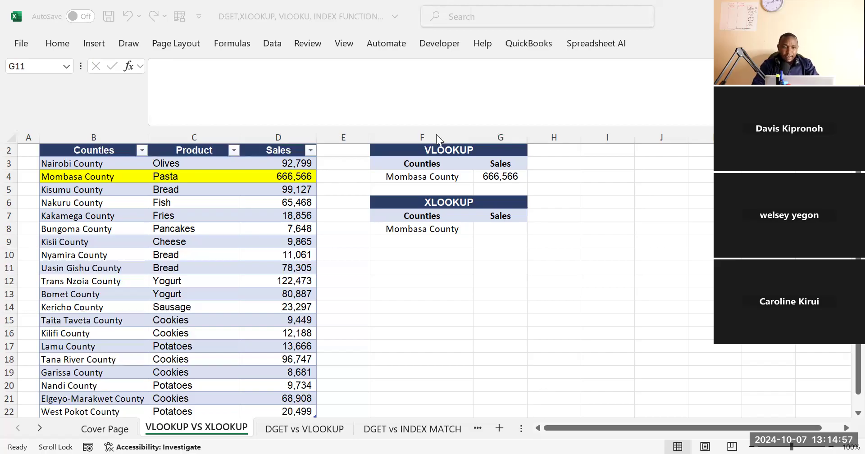
click(576, 245)
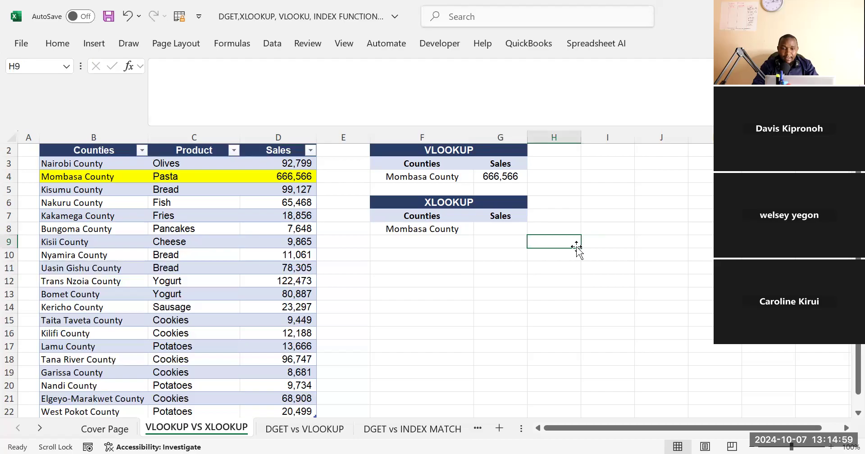
click(442, 167)
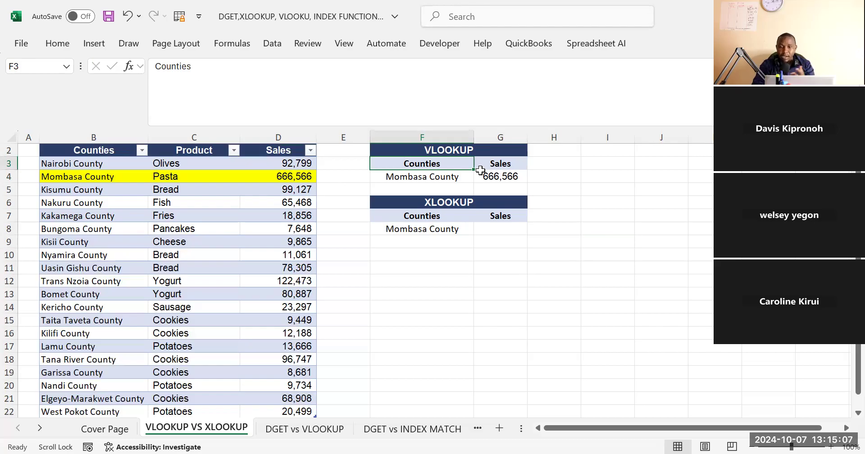
Replace the VLOOKUP lookup value in F4 with Nakuru County copied from B6, and check the formula in G4
click(443, 179)
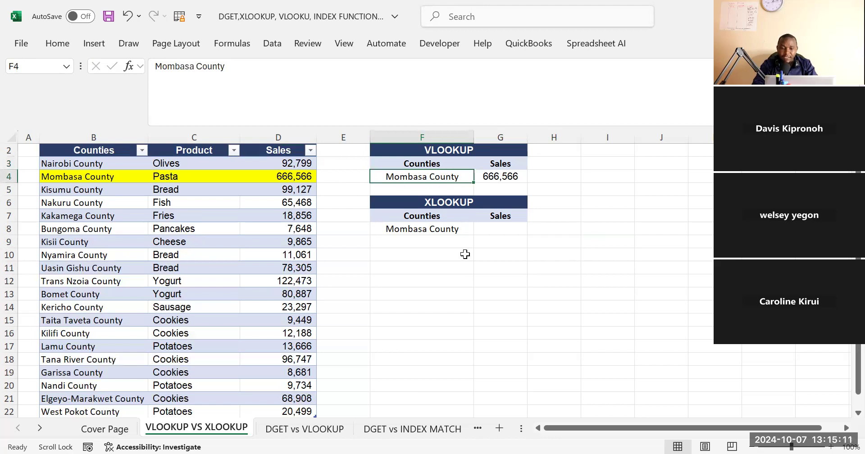
key(Return)
click(420, 177)
click(88, 202)
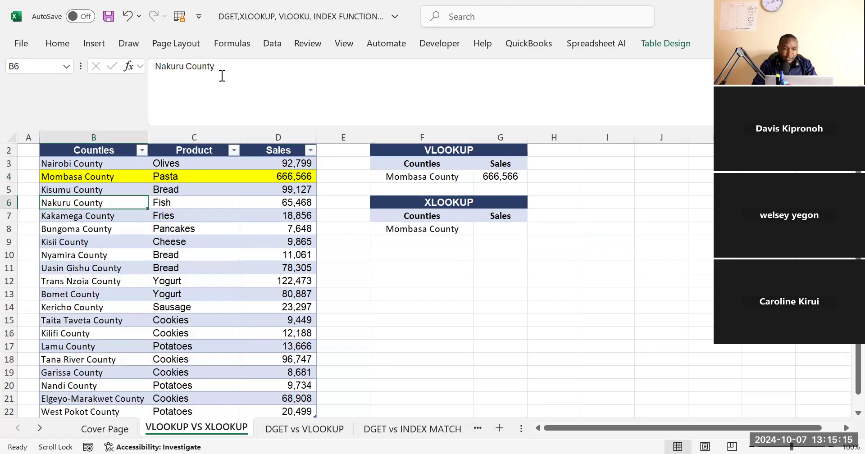
drag(222, 76, 135, 79)
key(ctrl+c)
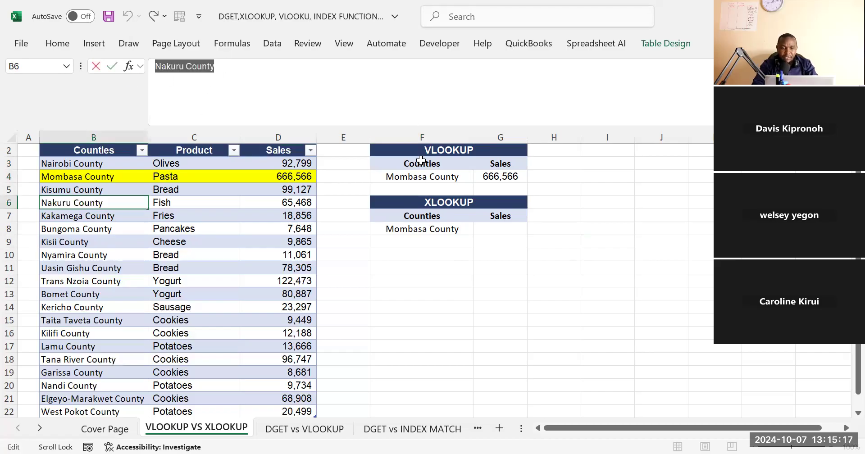
click(415, 181)
drag(221, 68, 135, 89)
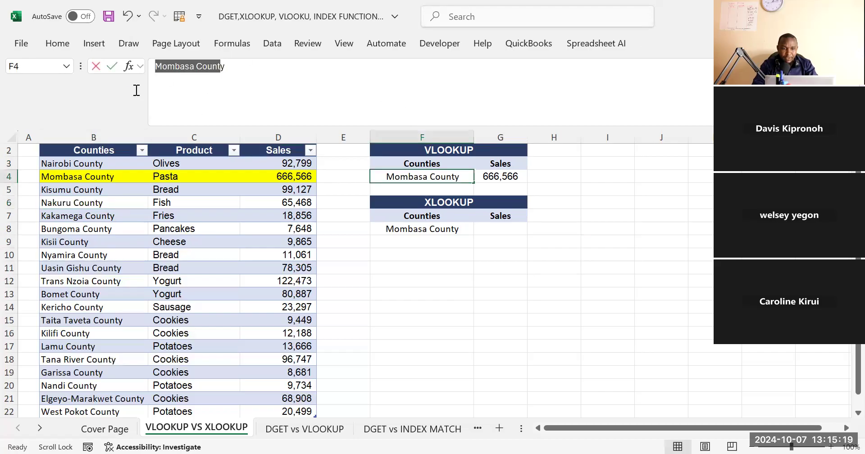
click(189, 70)
drag(225, 68, 156, 79)
key(ctrl+v)
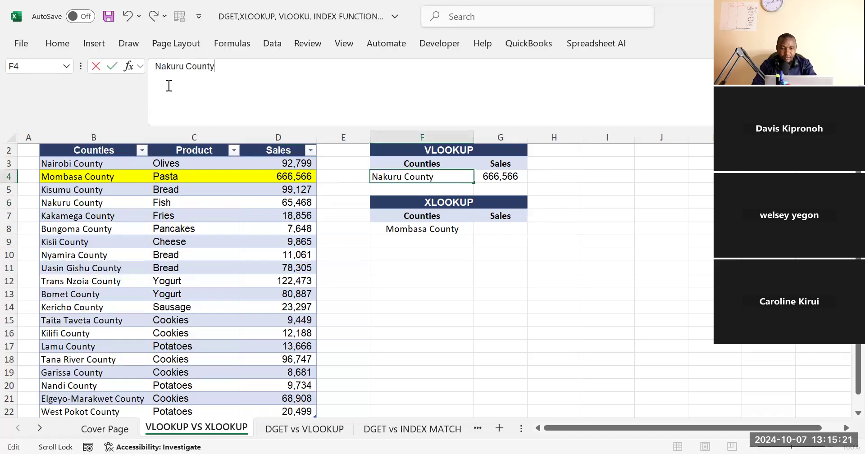
click(416, 272)
click(506, 178)
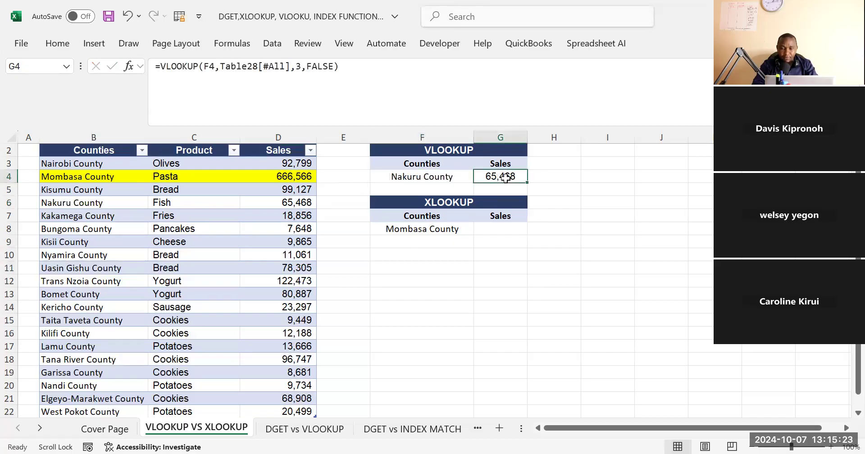
Open data validation for the lookup cell F4 and set it to allow a List
click(433, 177)
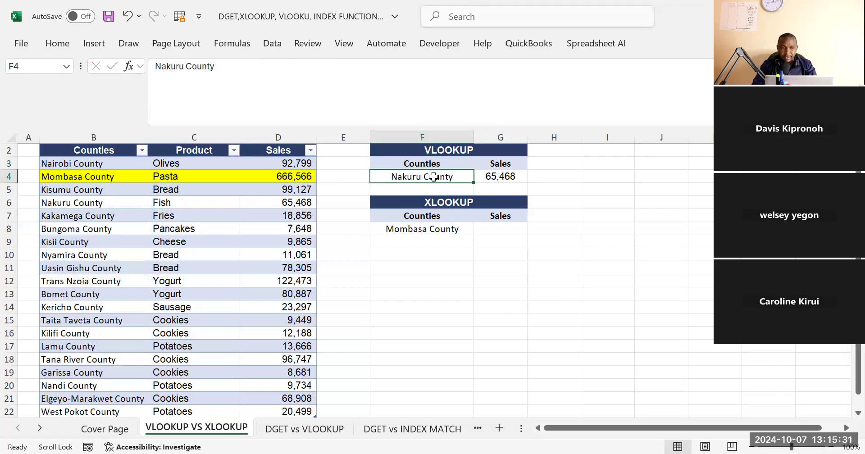
click(421, 272)
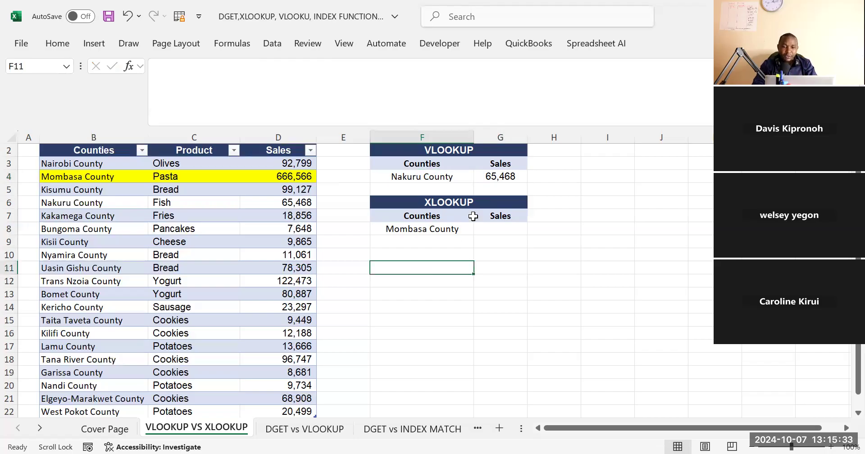
click(410, 178)
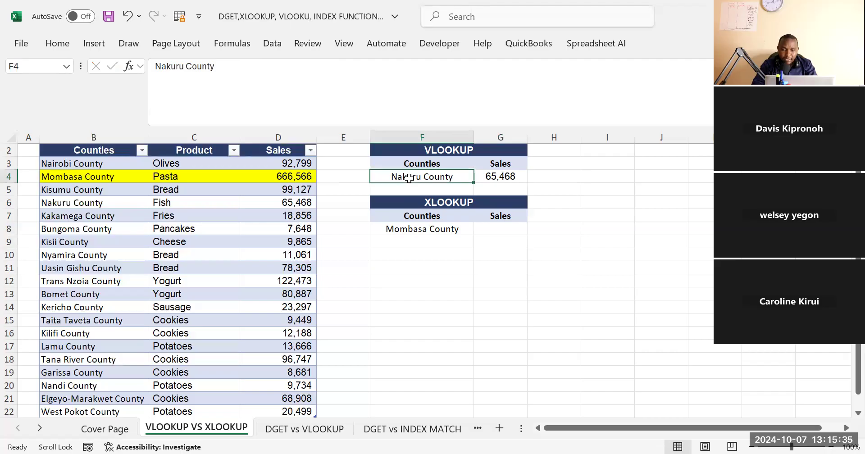
click(273, 47)
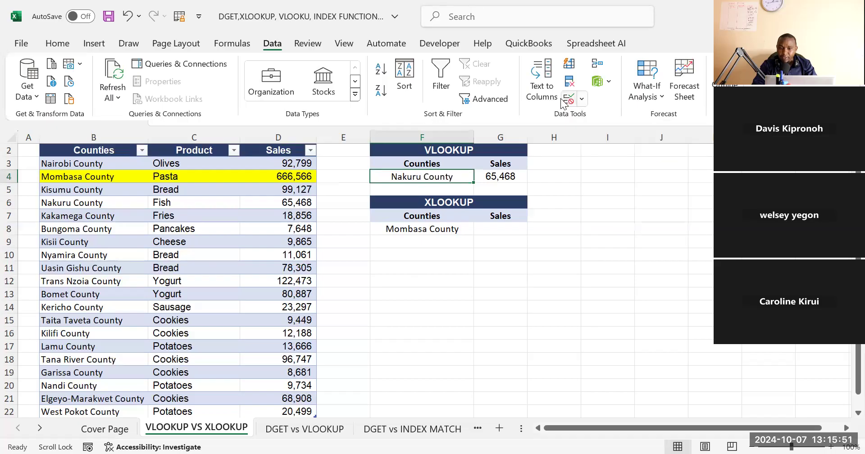
click(582, 99)
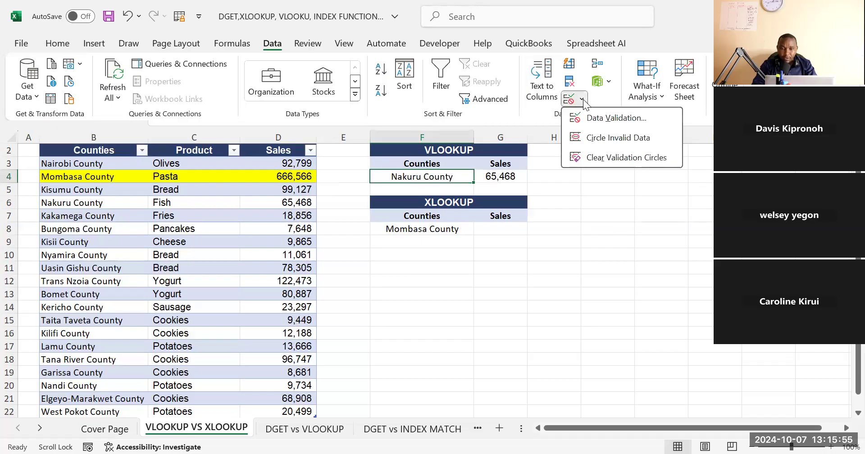
click(602, 114)
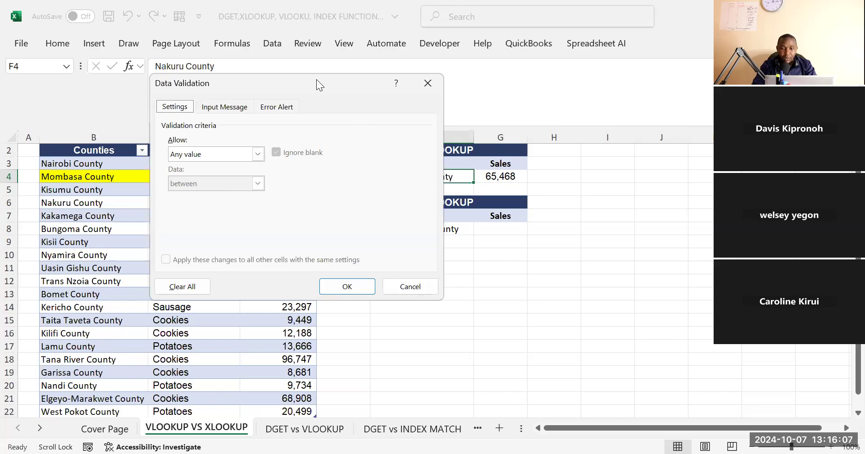
drag(317, 83, 571, 130)
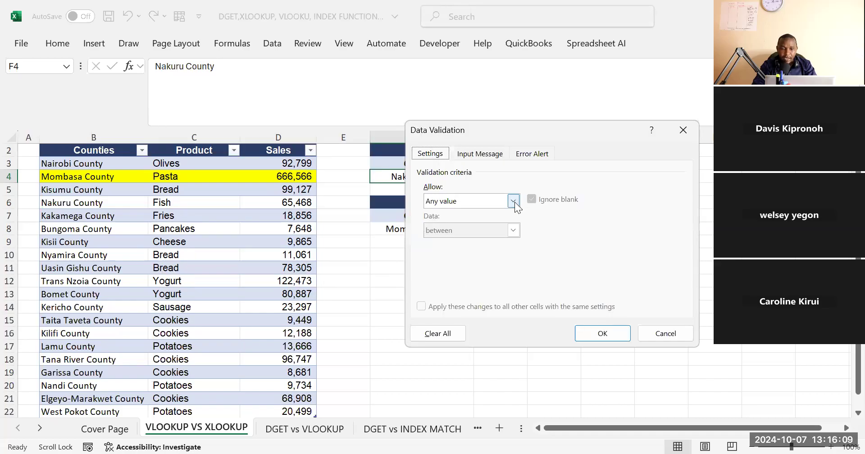
click(513, 202)
click(440, 242)
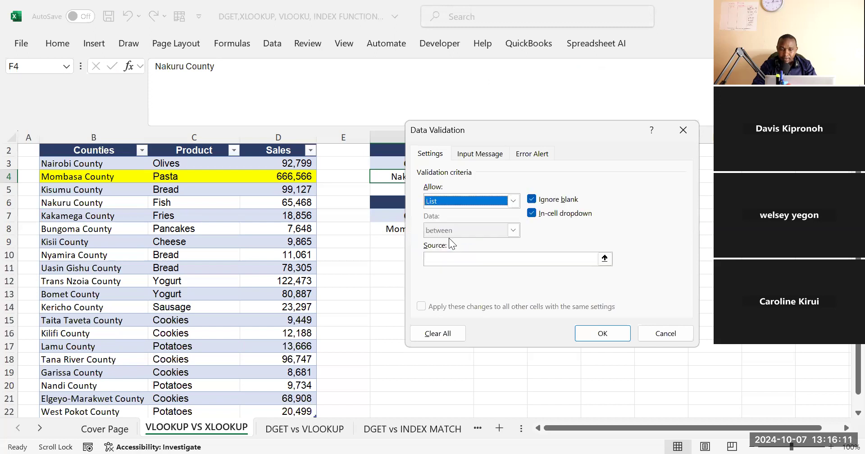
Set the validation list's source to the county names in =$B$3:$B$22 and apply it
click(436, 259)
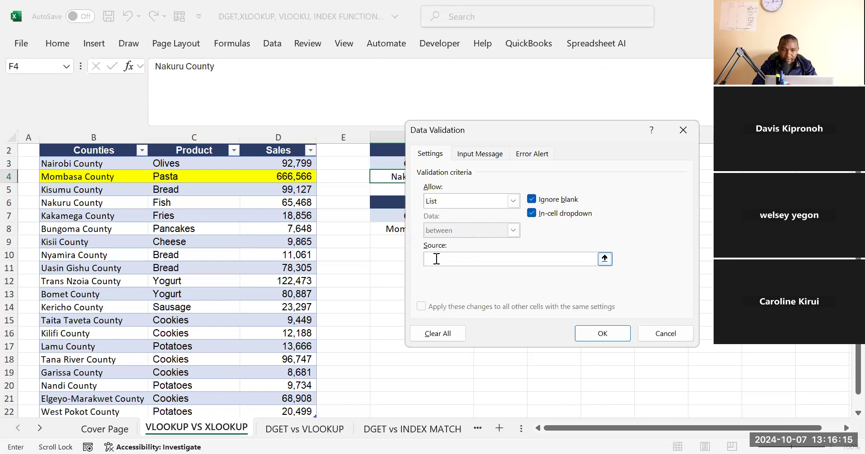
click(99, 163)
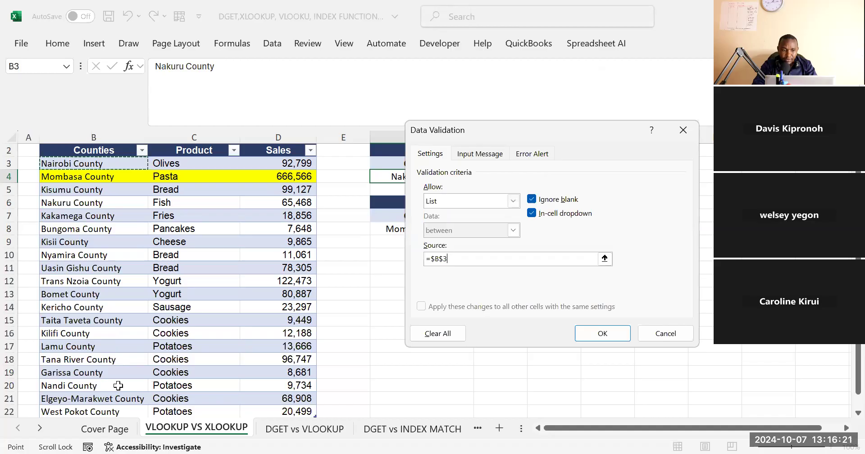
key(ctrl+shift+Down)
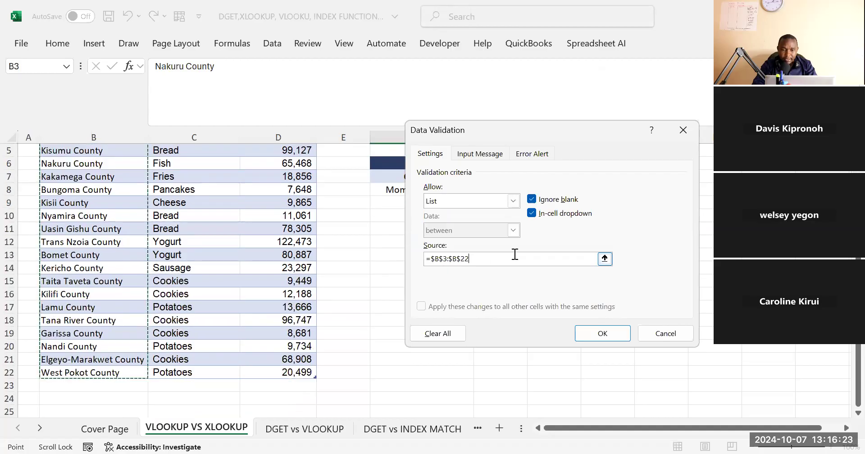
click(600, 336)
click(569, 217)
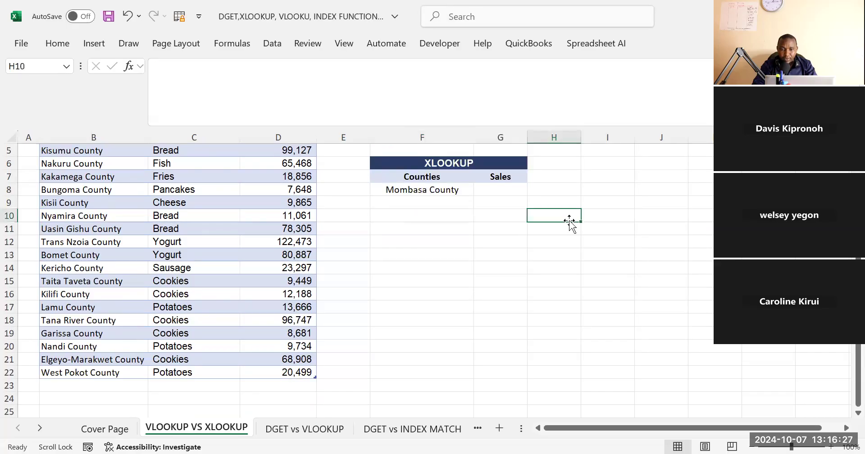
Choose Kakamega County from the list in F4 and check the VLOOKUP formula in G4
scroll(360, 279, up, 2)
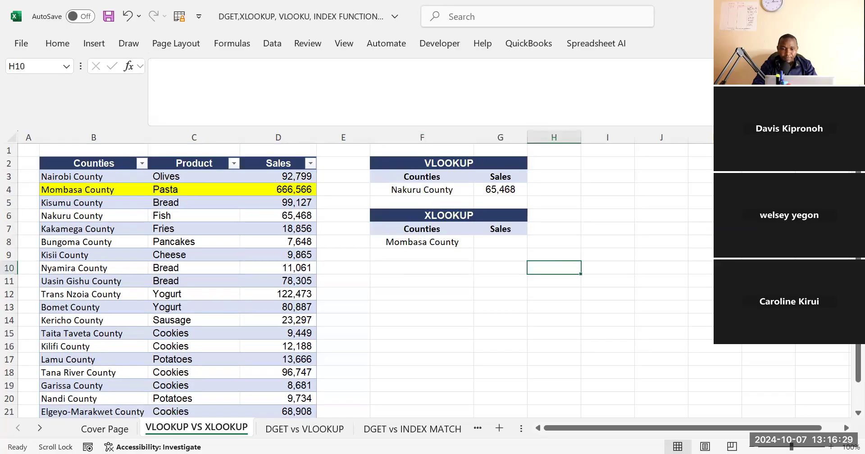
click(423, 192)
click(479, 189)
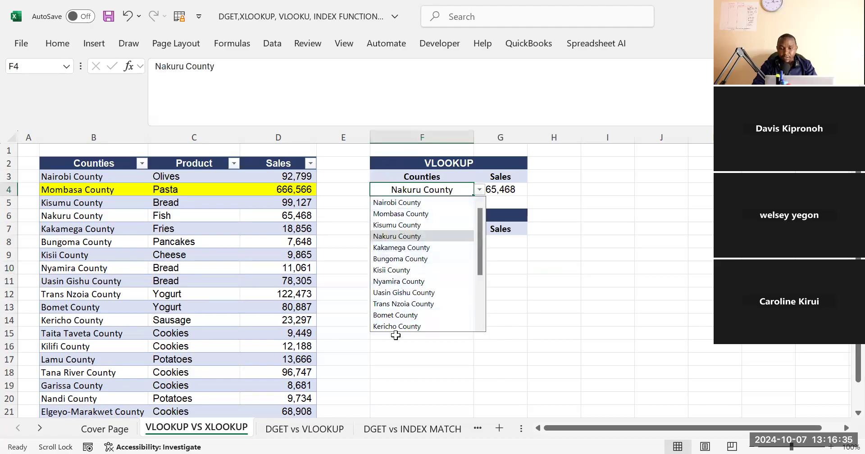
click(390, 252)
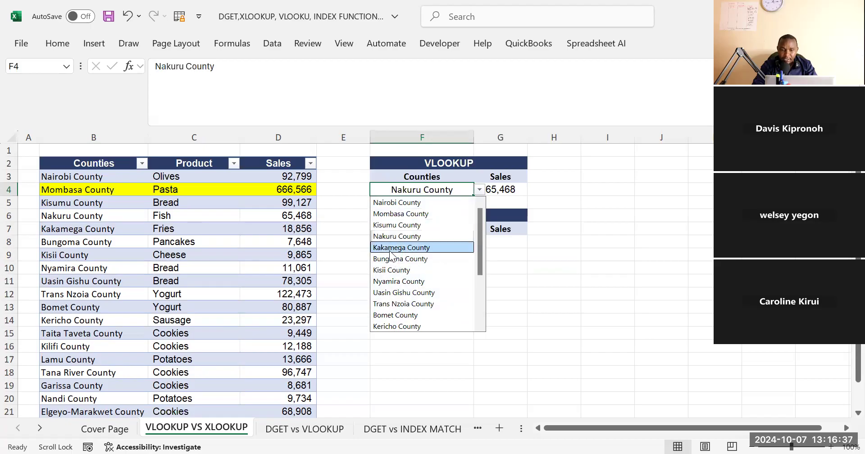
click(390, 250)
click(555, 201)
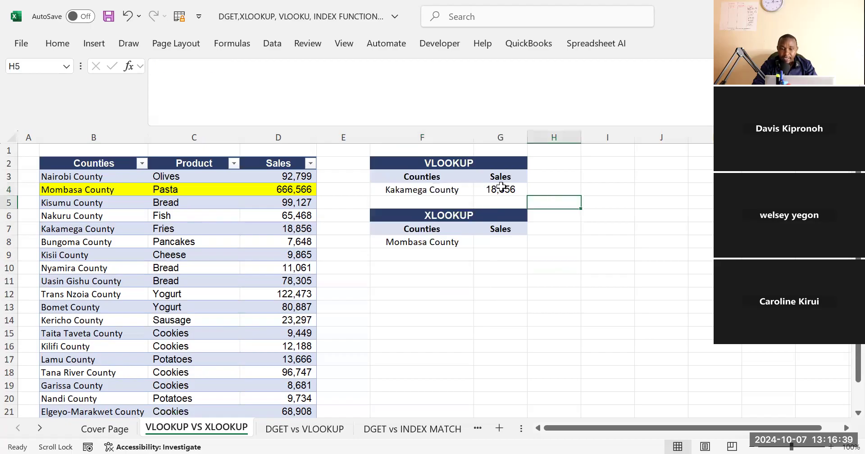
click(501, 188)
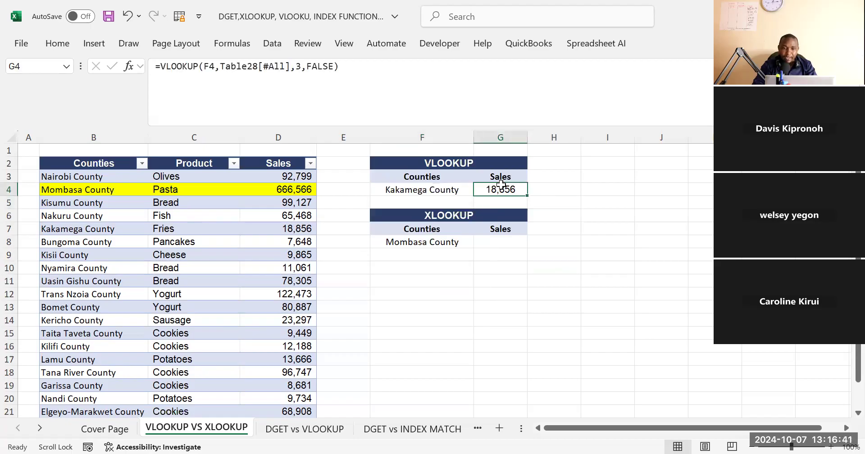
Review the lookup cell F4 and the VLOOKUP formula in G4 against the empty XLOOKUP result cell G8
click(421, 186)
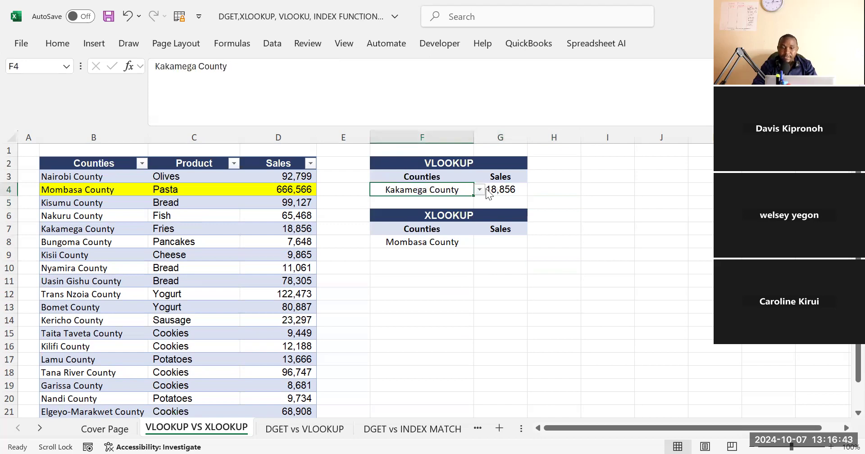
click(563, 190)
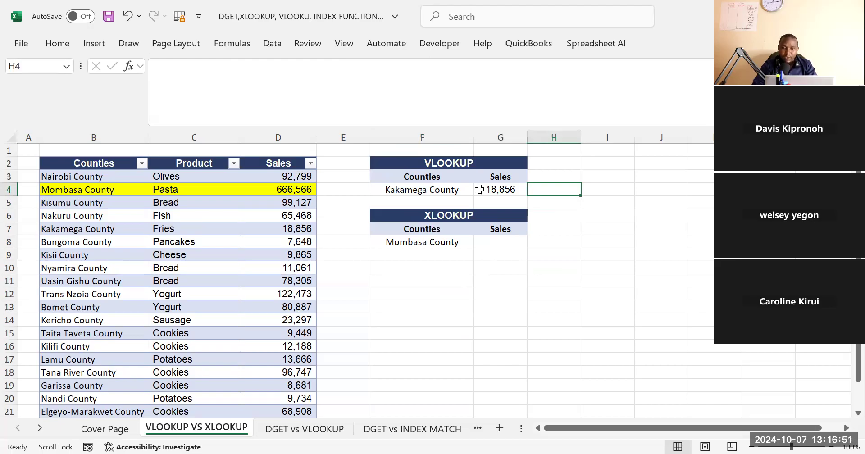
click(448, 188)
click(480, 190)
click(636, 211)
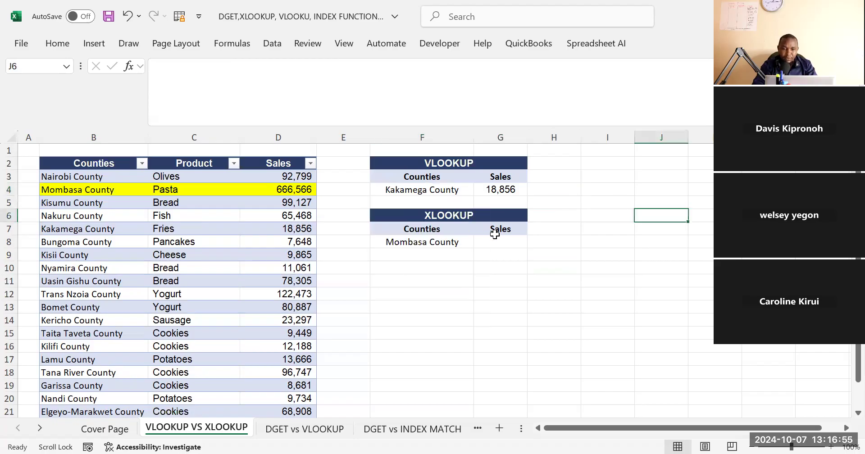
click(496, 240)
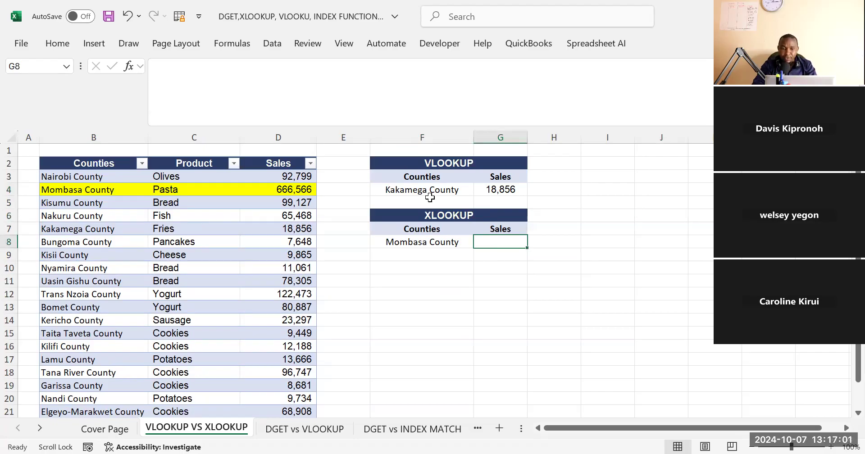
click(415, 192)
click(505, 191)
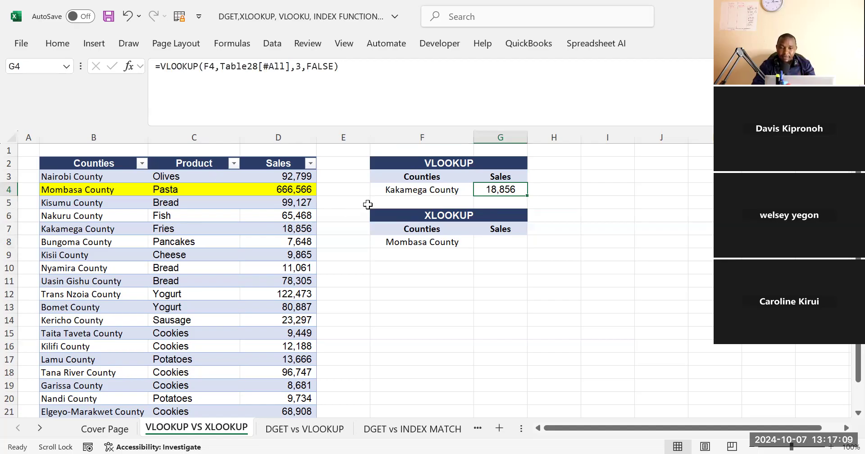
click(460, 187)
click(498, 188)
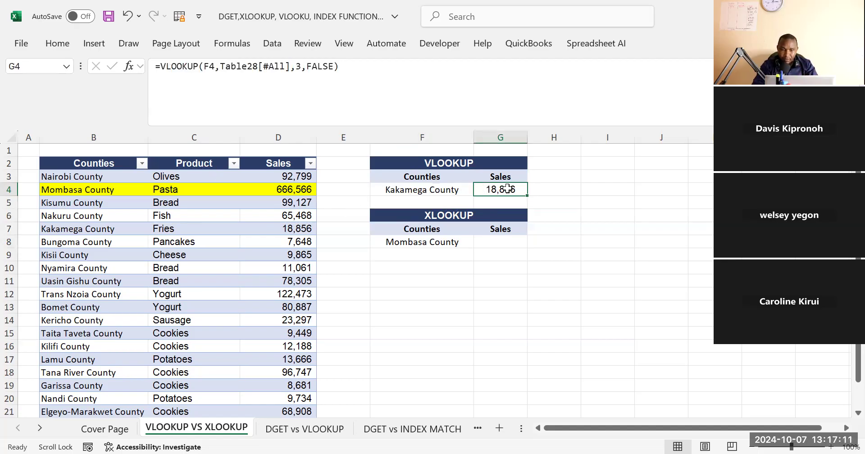
Start an XLOOKUP formula in G8 with the county in F8 as the lookup value
click(494, 244)
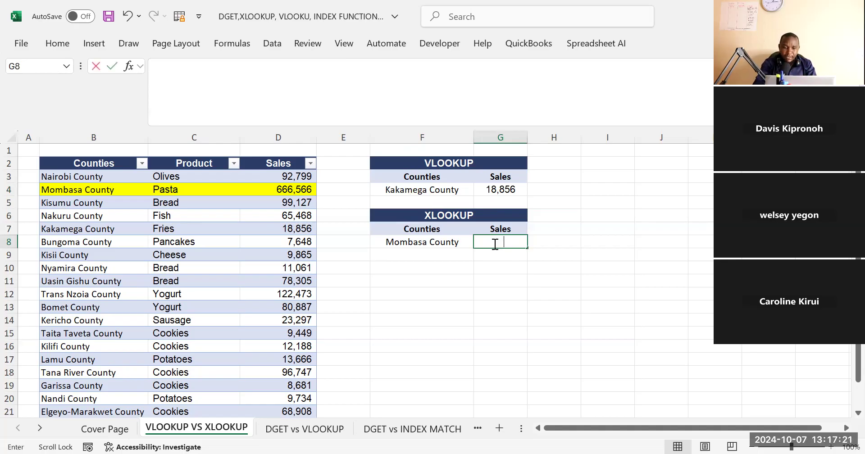
text(=X)
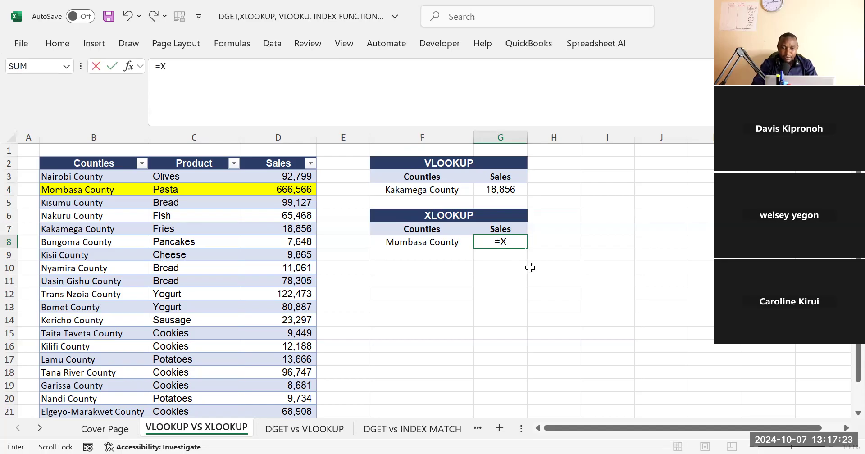
text(L)
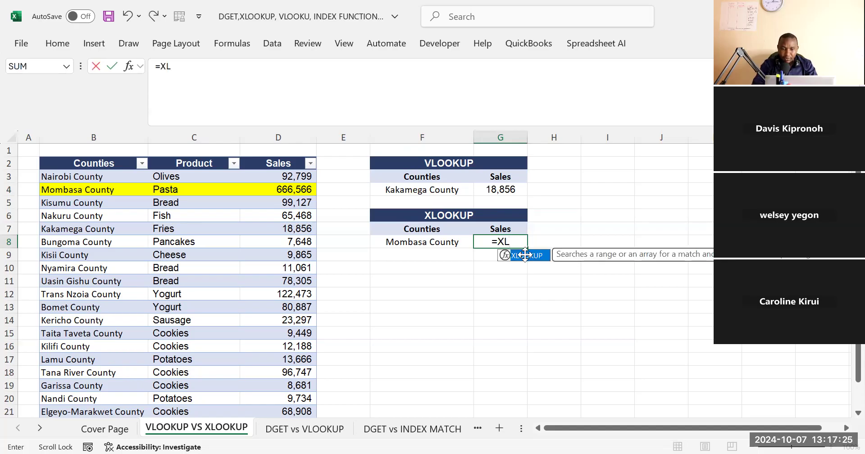
double_click(504, 258)
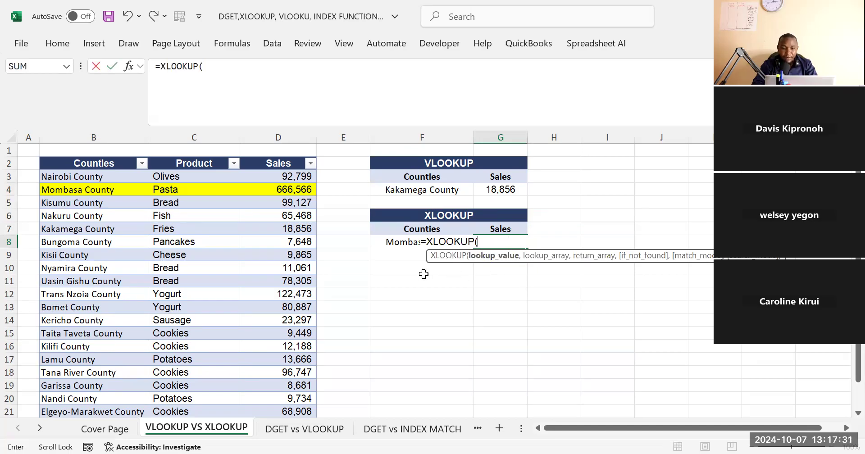
click(390, 244)
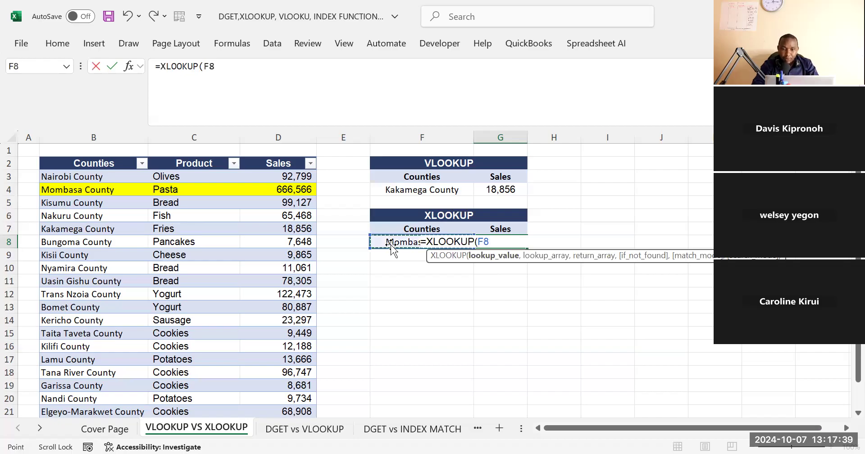
text(,)
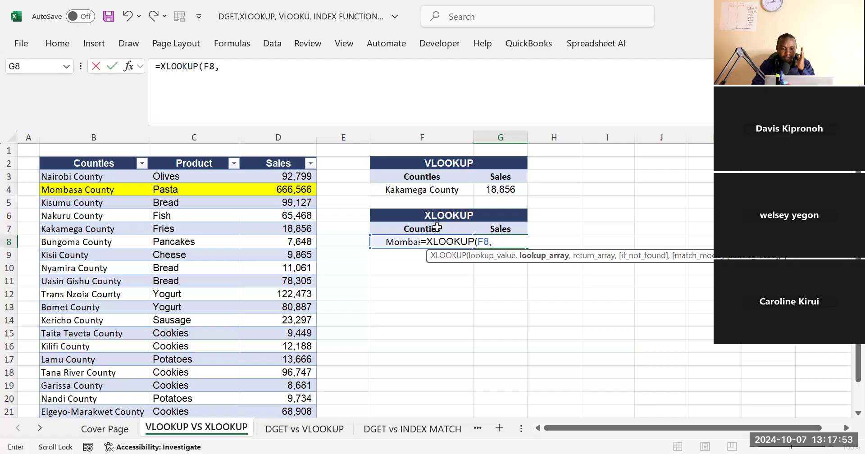
Set the XLOOKUP lookup array to the Counties column as the absolute reference $B:$B
click(102, 131)
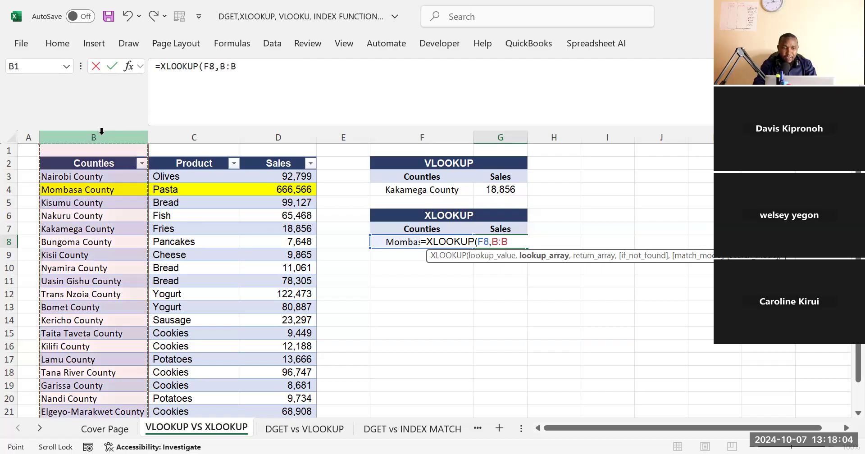
click(248, 68)
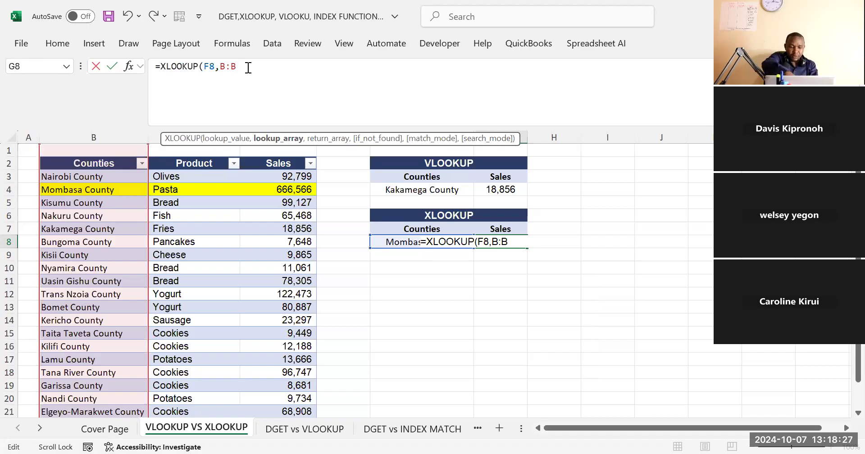
key(F4)
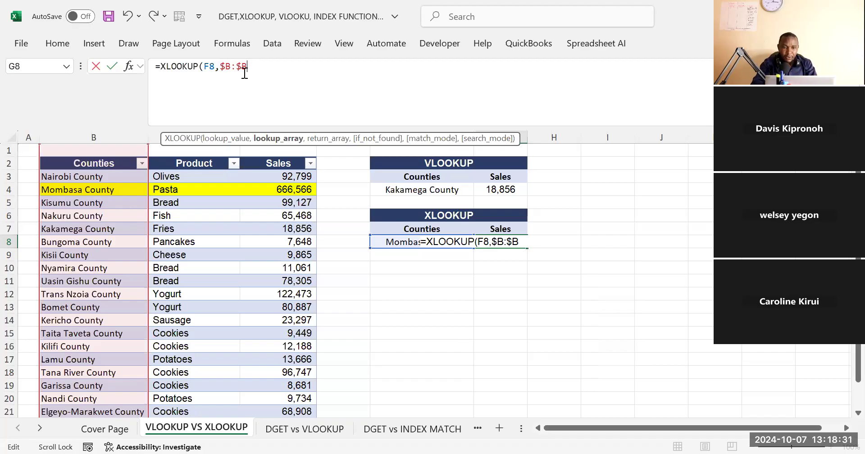
text(,)
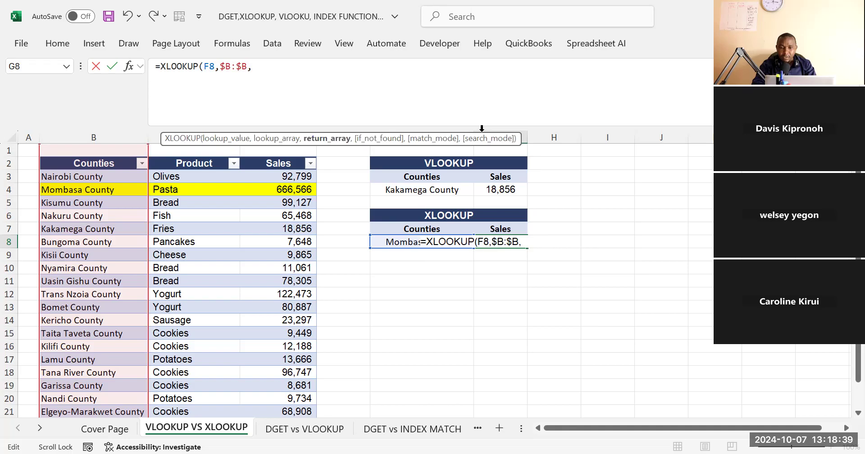
Set the return array to the Sales column as $D:$D and complete the formula =XLOOKUP(F8,$B:$B,$D:$D) in G8
drag(540, 132, 624, 101)
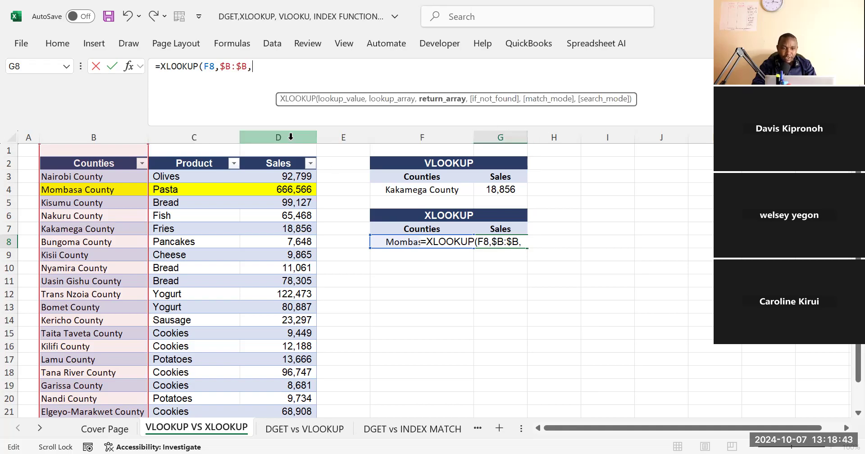
click(291, 136)
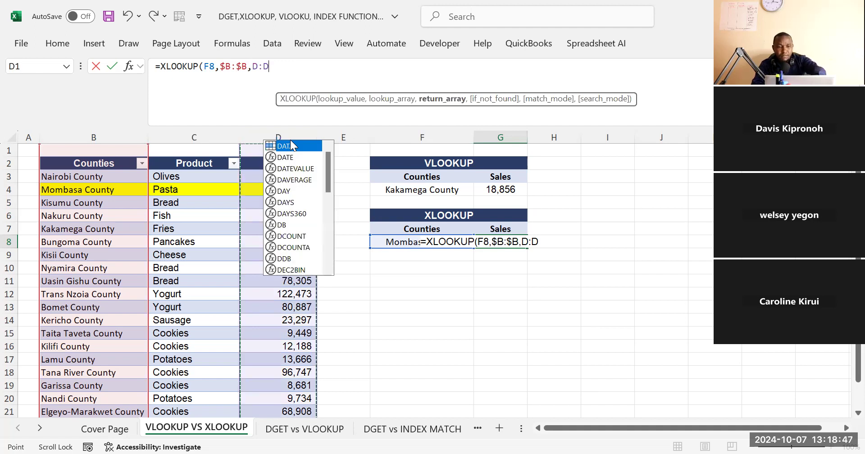
key(F5)
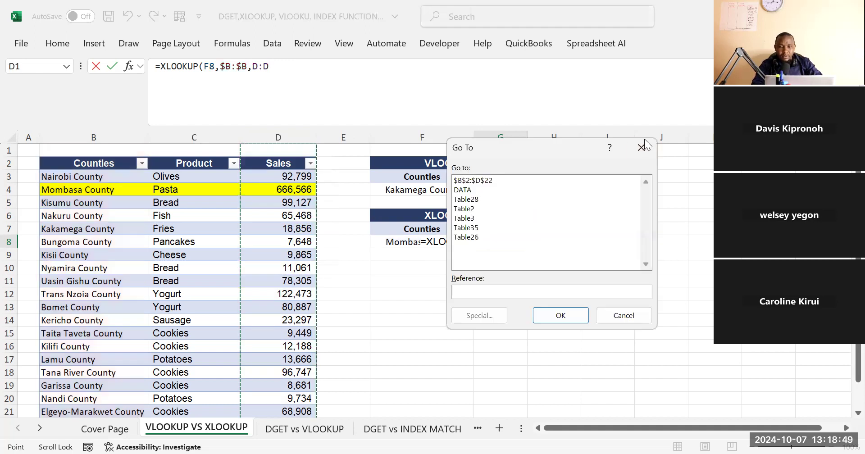
key(Escape)
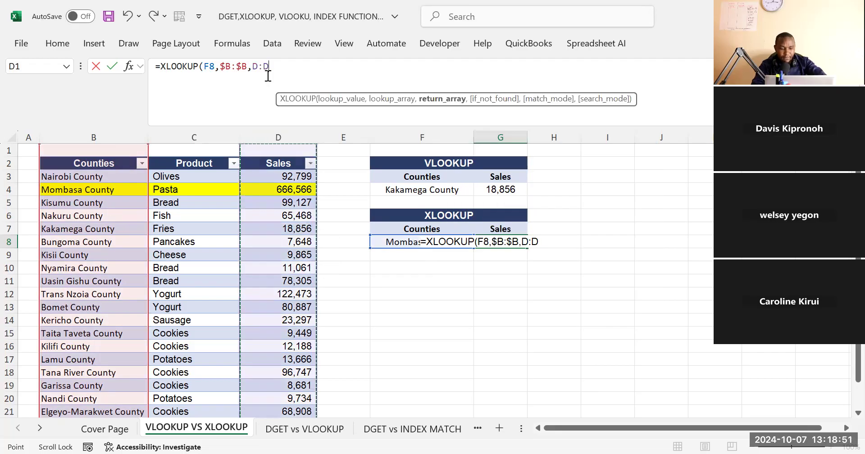
key(F4)
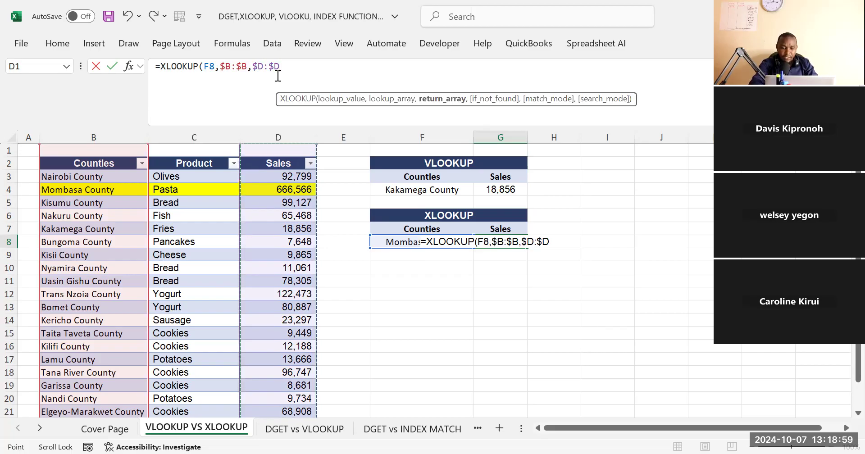
text())
key(Return)
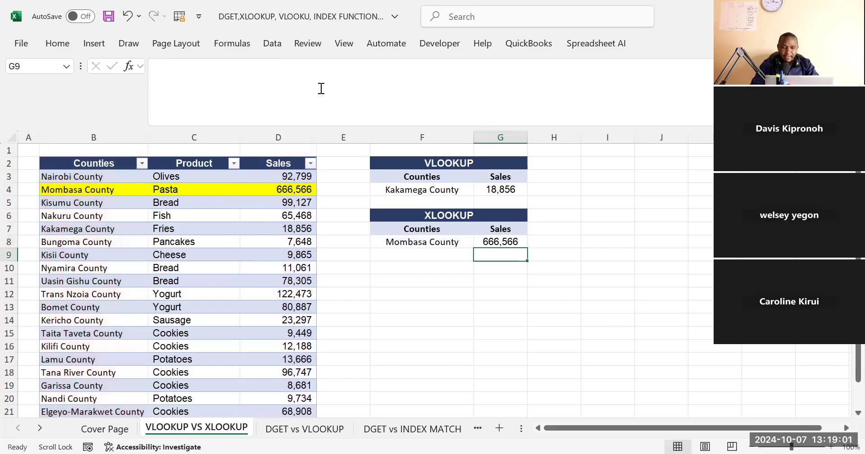
Open data validation for the XLOOKUP lookup cell F8 and set it to allow a List
click(482, 228)
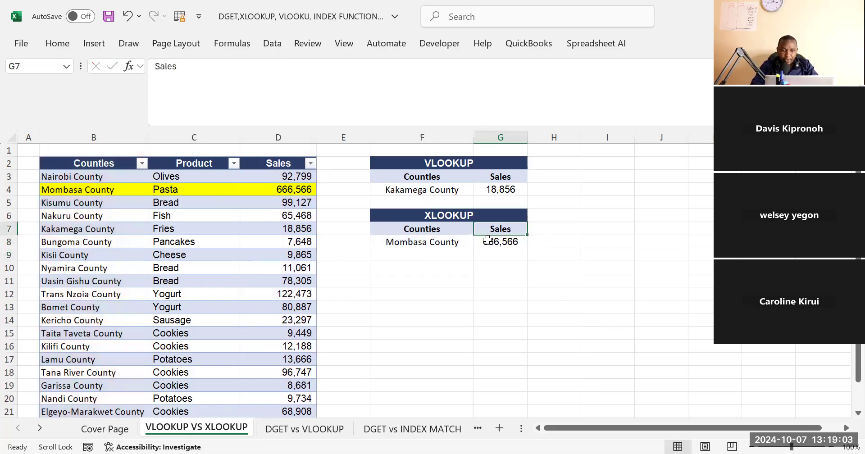
click(479, 239)
click(422, 190)
click(416, 244)
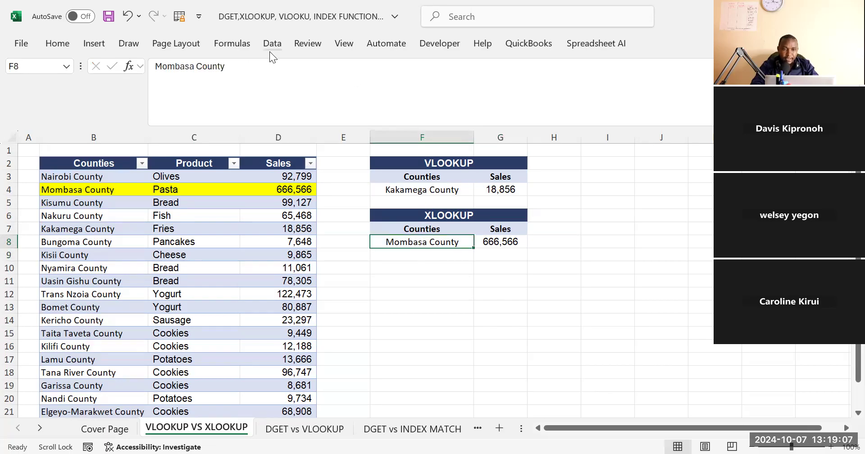
click(581, 100)
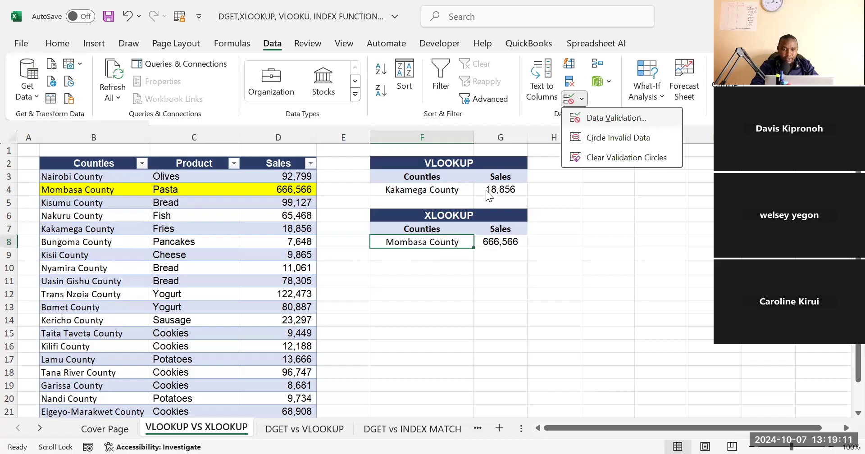
click(617, 117)
click(513, 201)
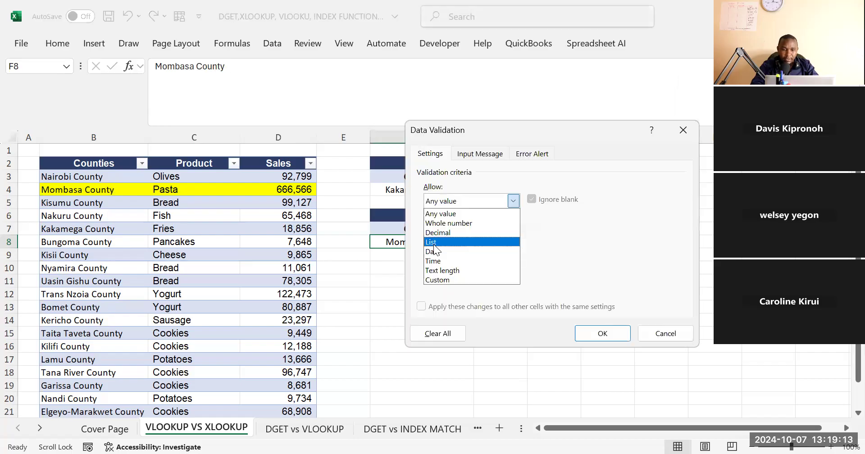
click(451, 237)
Set the source of F8's validation list to =$B$3:$B$22, apply it and check the county drop-down
click(112, 178)
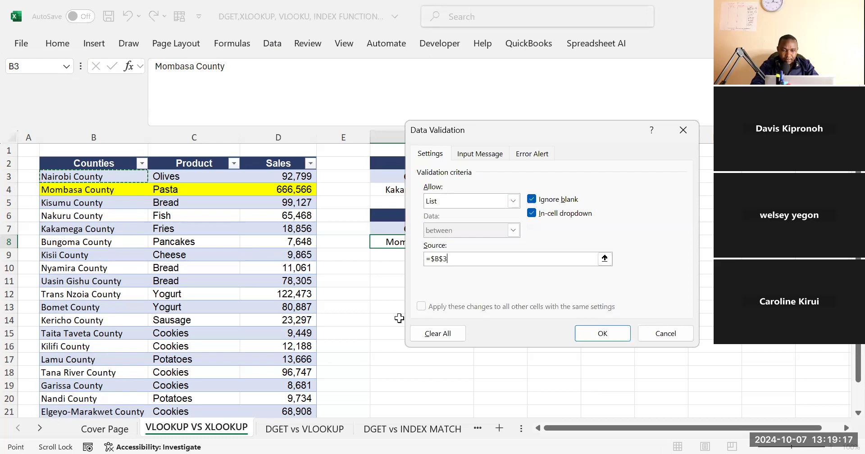
key(ctrl+shift+Down)
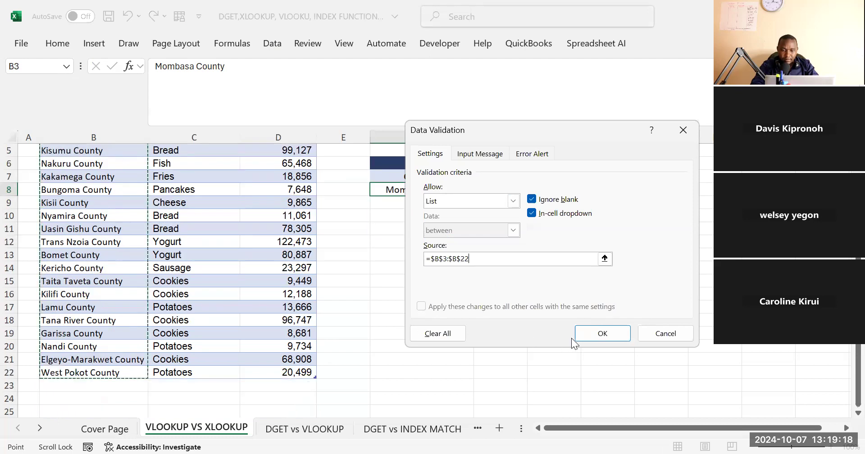
click(595, 332)
click(477, 190)
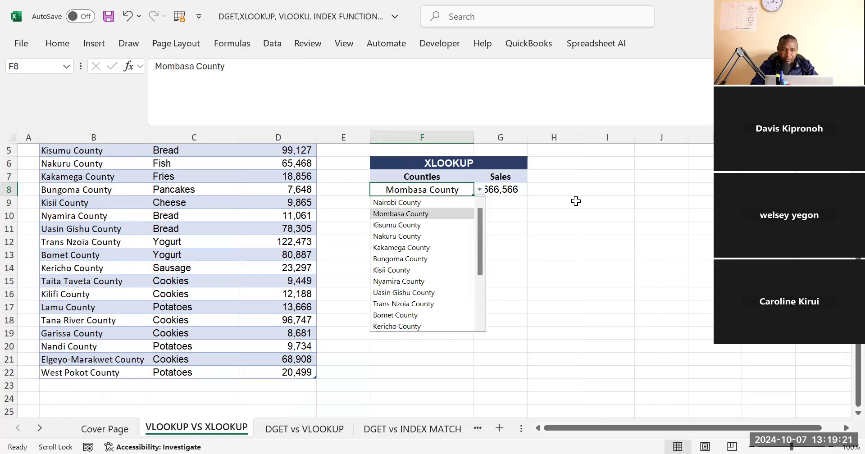
click(575, 201)
scroll(576, 201, up, 2)
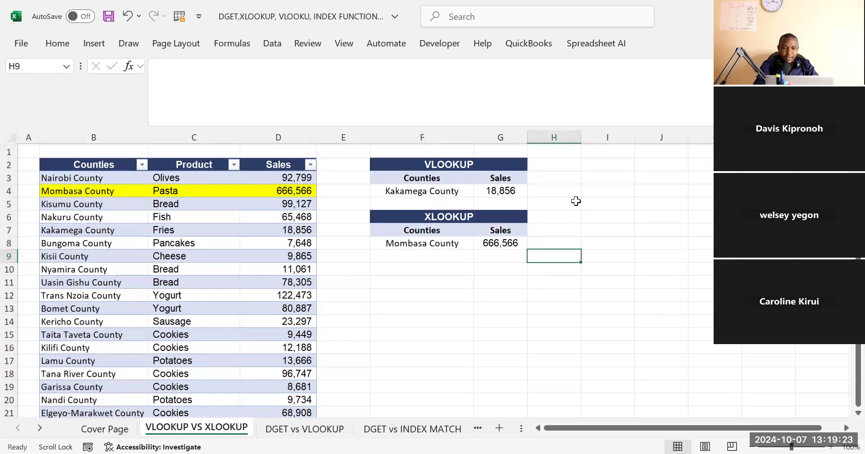
Choose Kakamega County from the list in F8 and check the XLOOKUP result in G8
click(434, 242)
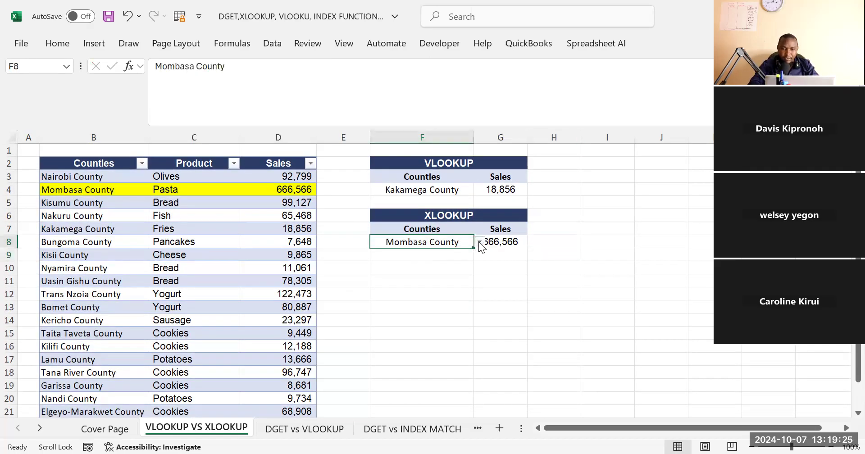
click(478, 242)
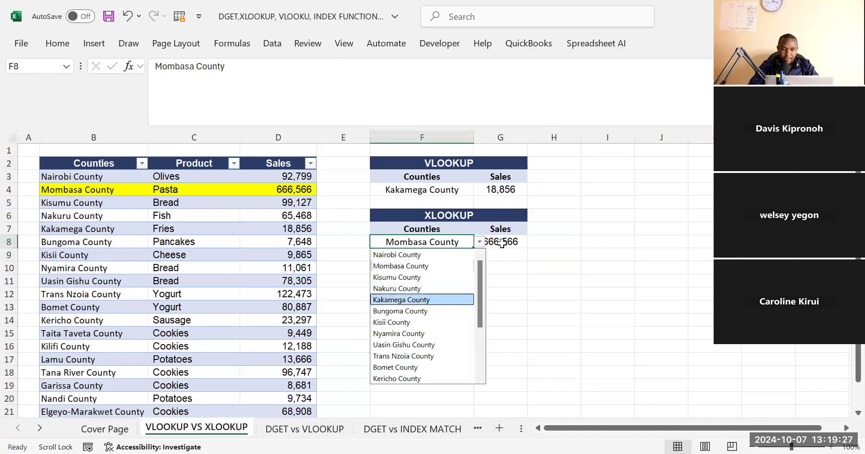
click(405, 300)
click(500, 242)
click(648, 242)
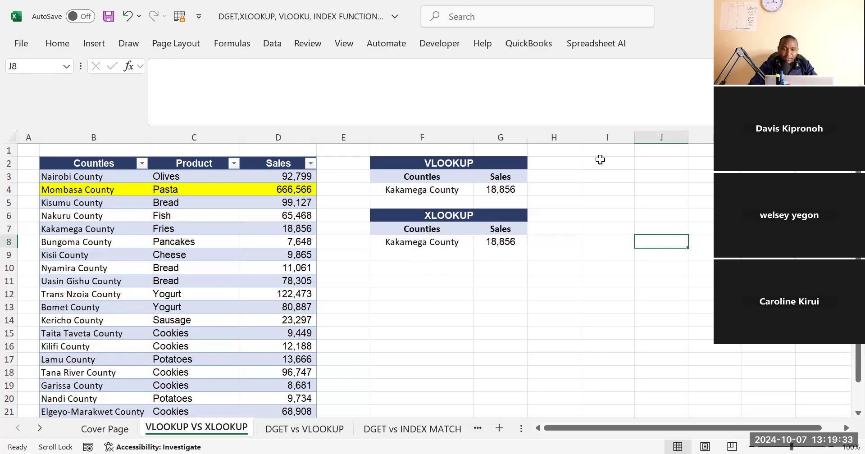
click(563, 269)
click(431, 166)
click(434, 210)
click(558, 201)
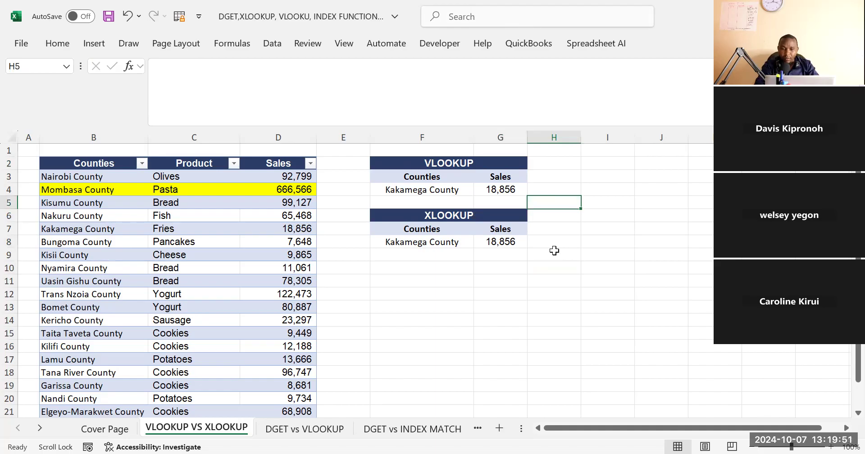
click(539, 270)
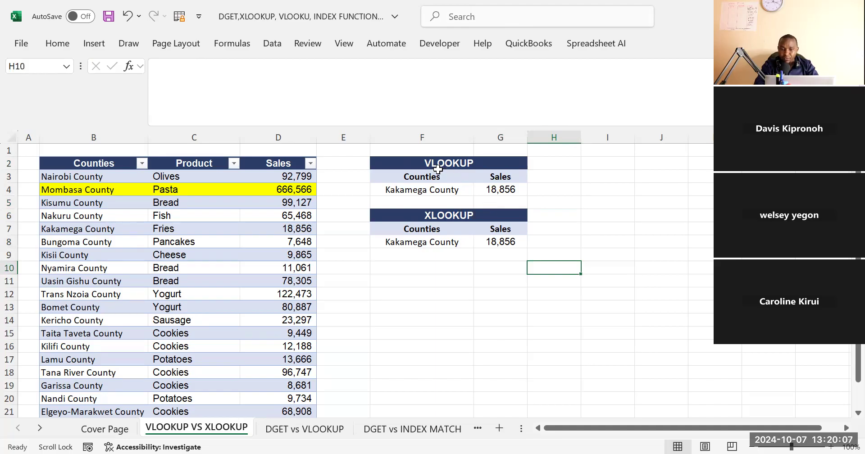
Examine the XLOOKUP formula in G8 against the VLOOKUP formula in G4 and compare the results of the two blocks
click(500, 240)
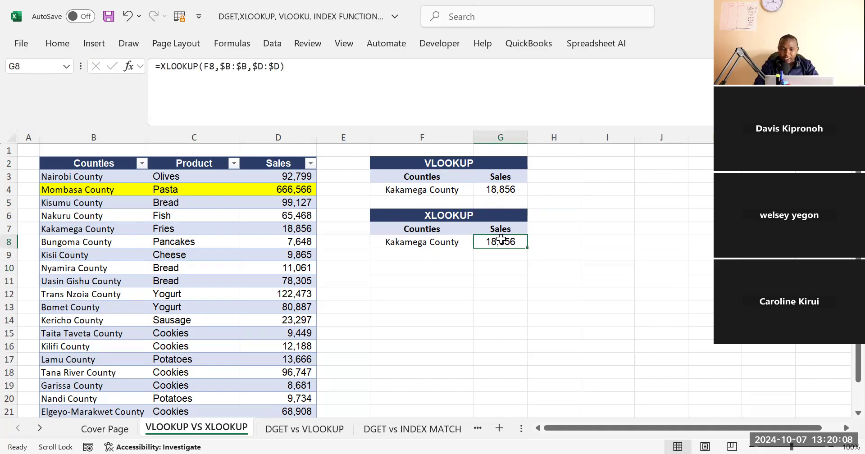
click(332, 70)
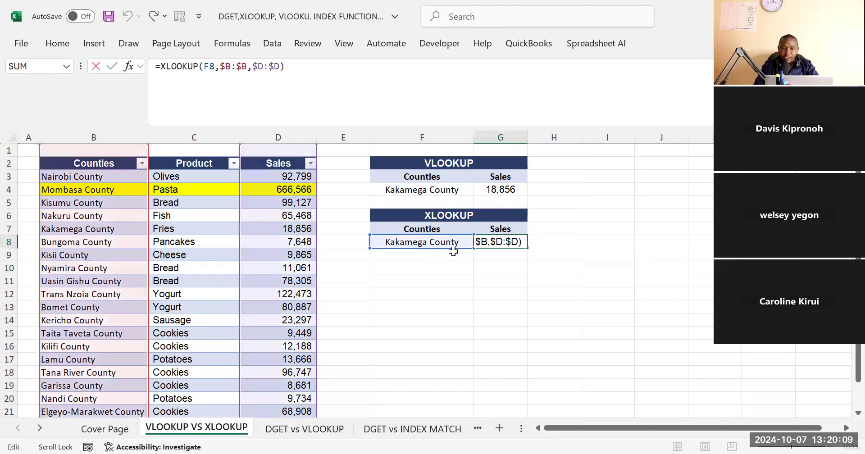
click(497, 189)
click(363, 71)
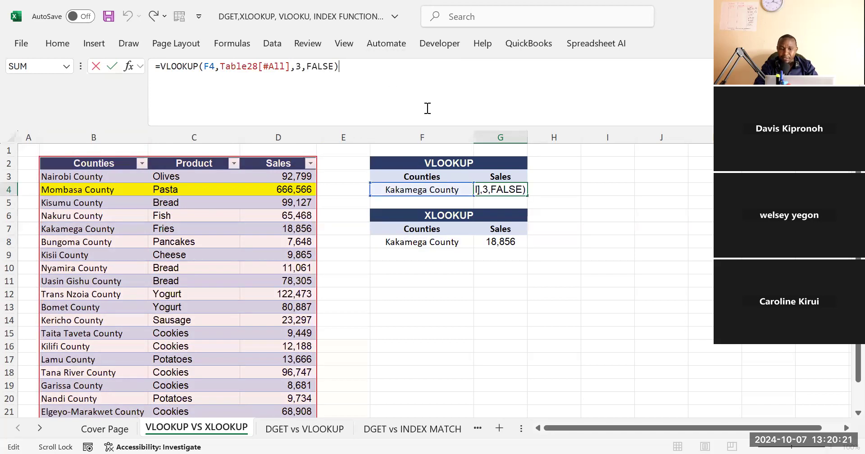
click(593, 278)
click(499, 243)
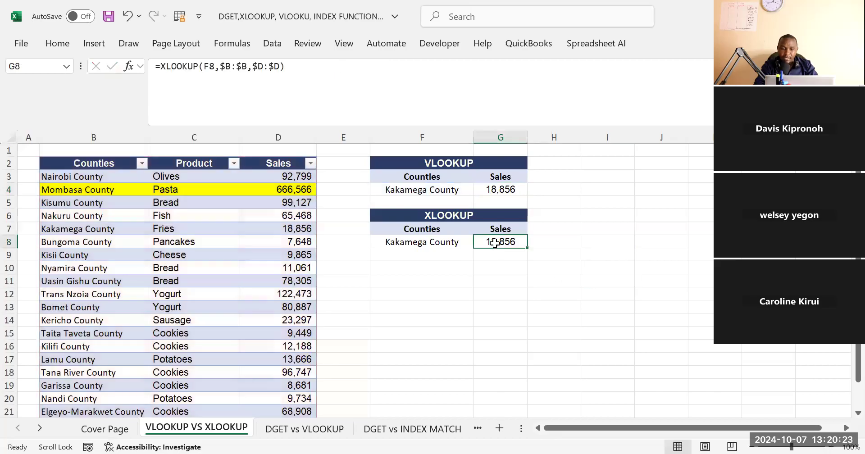
drag(410, 165, 491, 194)
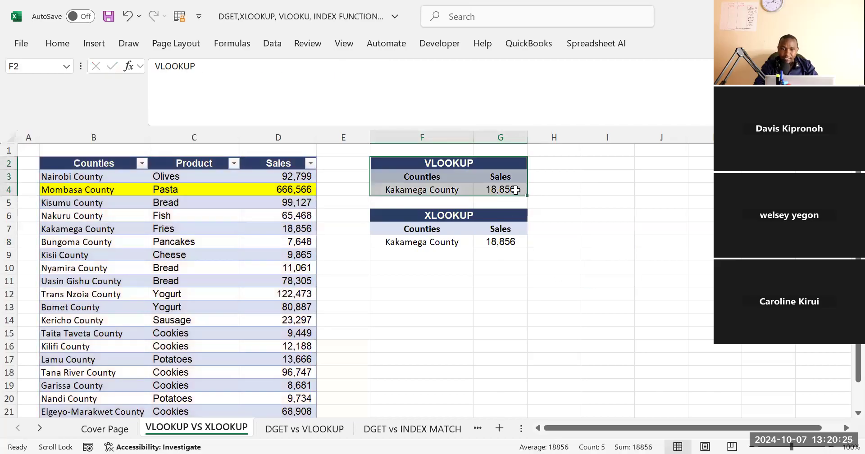
click(426, 228)
click(500, 239)
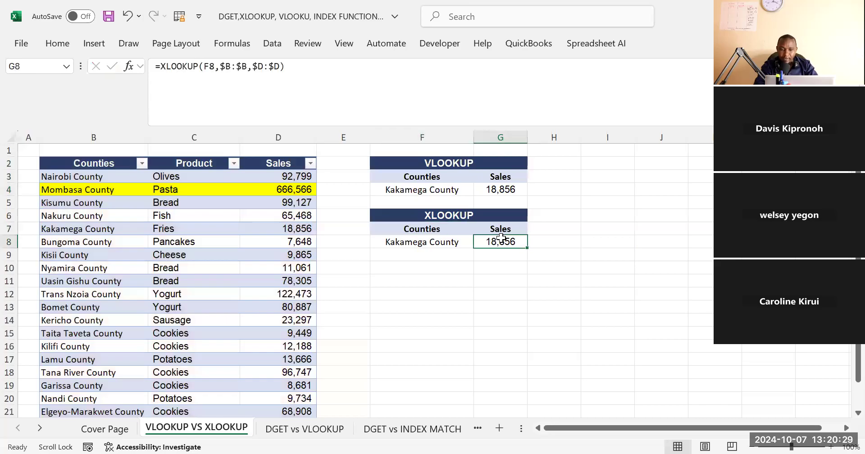
click(418, 283)
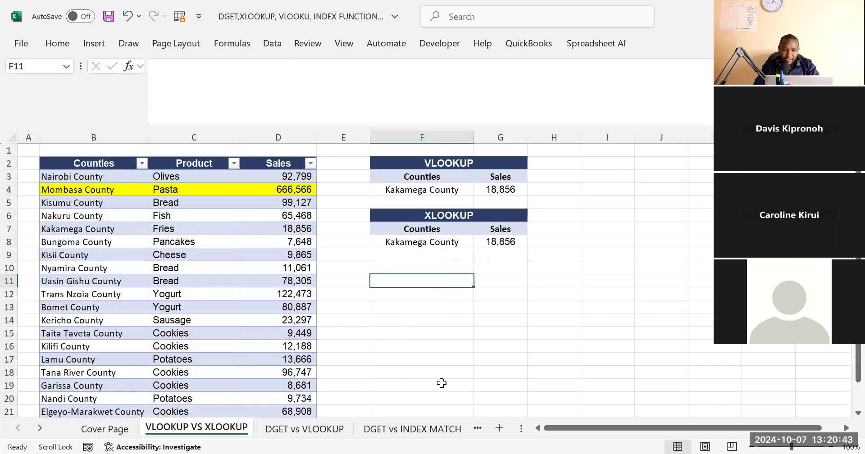
Move the DGET vs INDEX MATCH sheet directly after VLOOKUP VS XLOOKUP and view its INDEX MATCH and DGET blocks
click(428, 429)
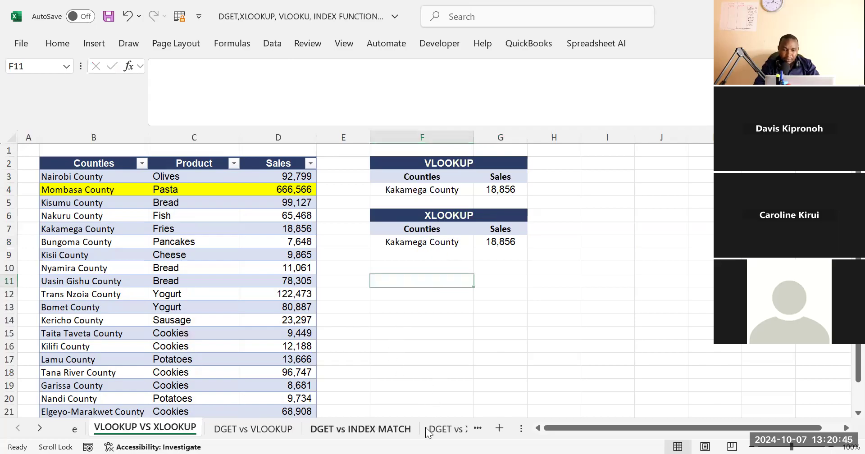
drag(360, 435, 224, 437)
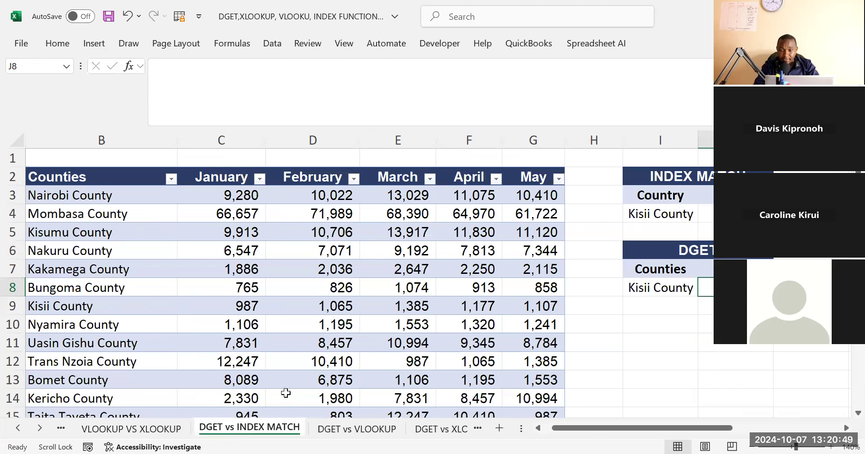
click(19, 429)
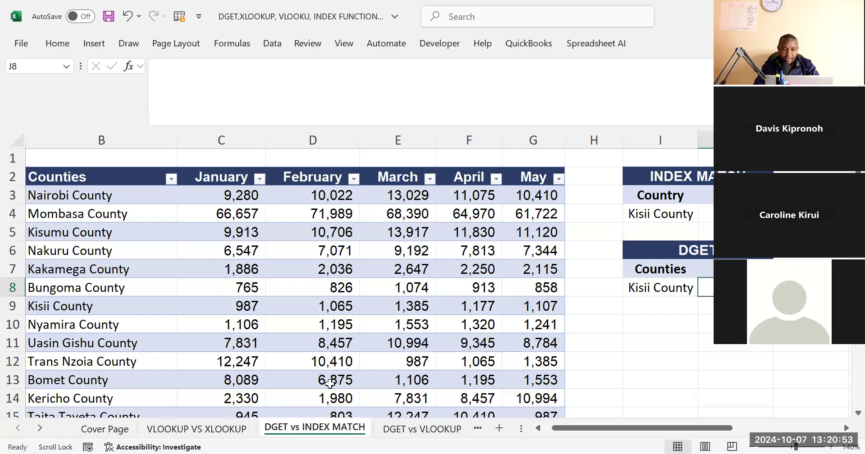
click(621, 339)
scroll(621, 338, right, 1)
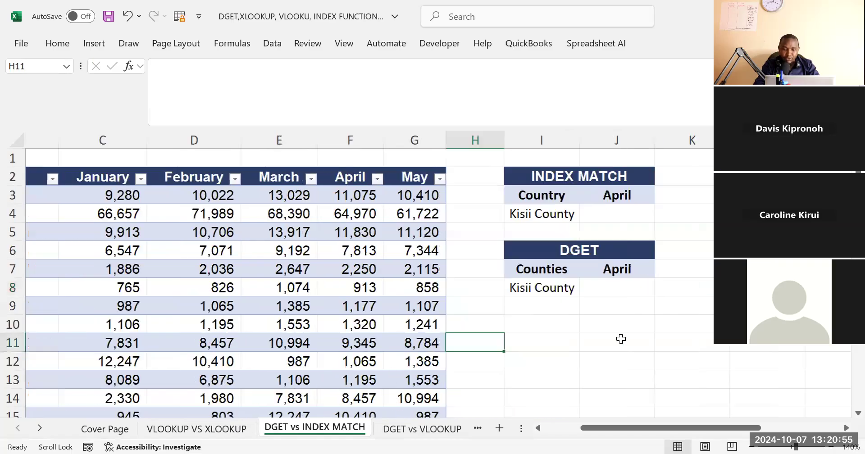
scroll(621, 339, right, 1)
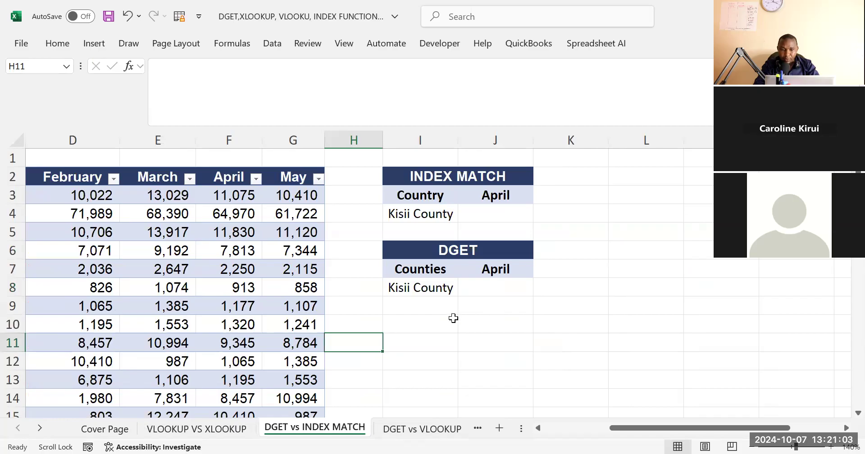
drag(399, 253, 485, 282)
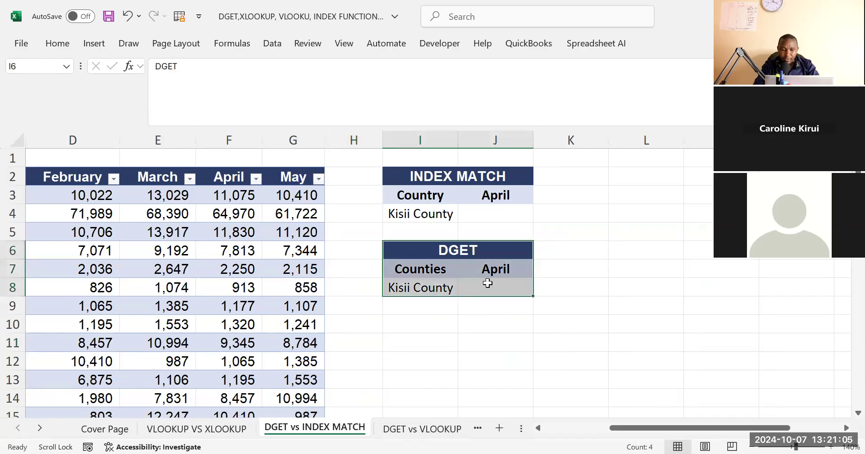
click(197, 428)
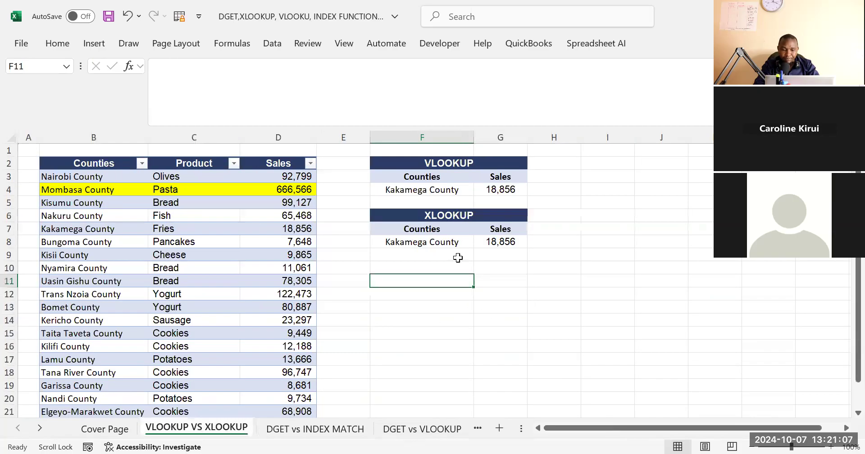
click(398, 216)
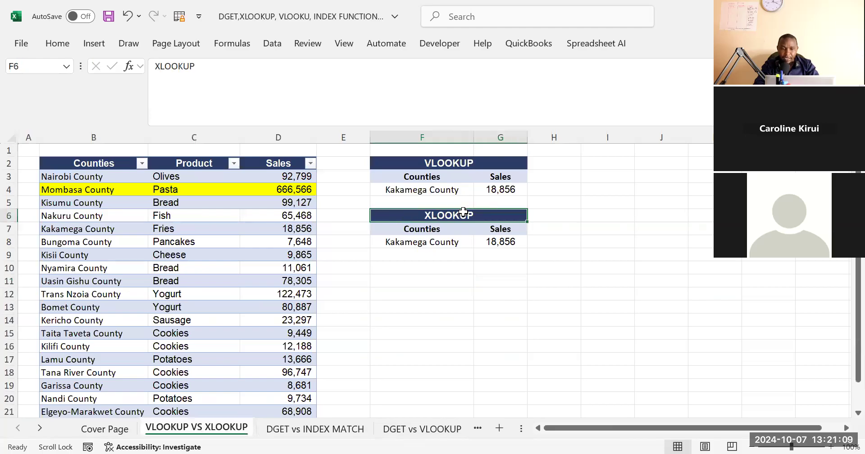
key(ctrl+c)
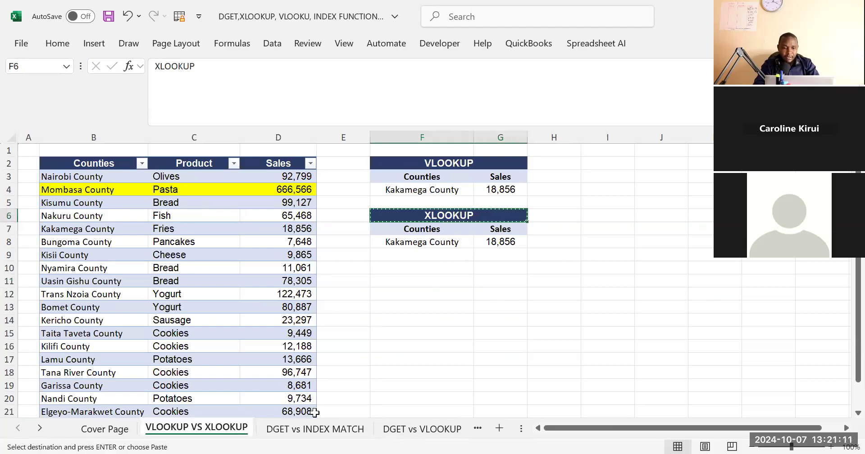
click(321, 430)
Widen column I on the DGET vs INDEX MATCH sheet so the county names have more room
click(492, 218)
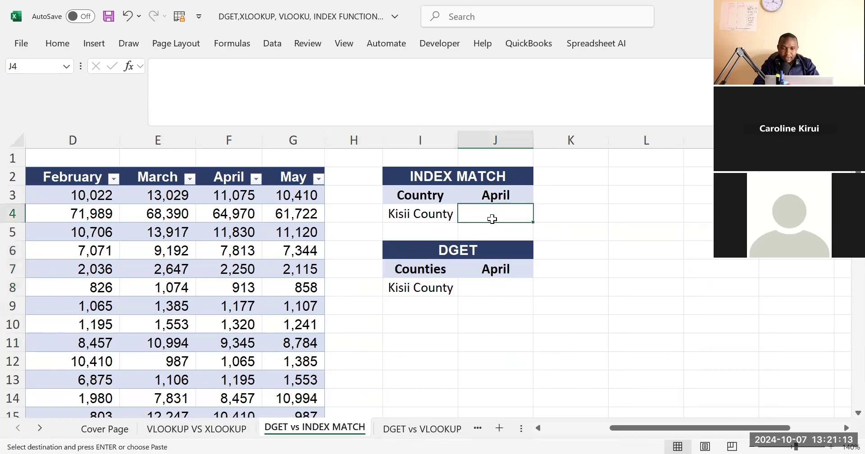
drag(457, 137, 481, 137)
drag(446, 176, 517, 207)
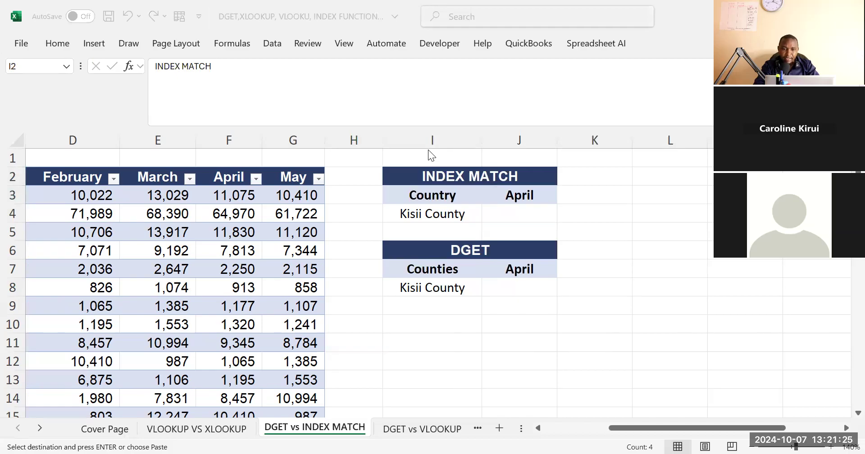
click(493, 210)
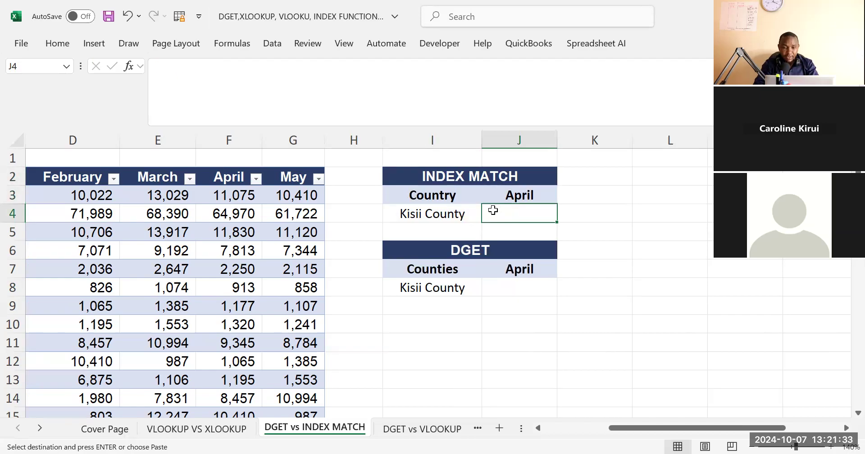
Enter the label INDEX in cell I11 below the DGET block
click(538, 427)
click(535, 338)
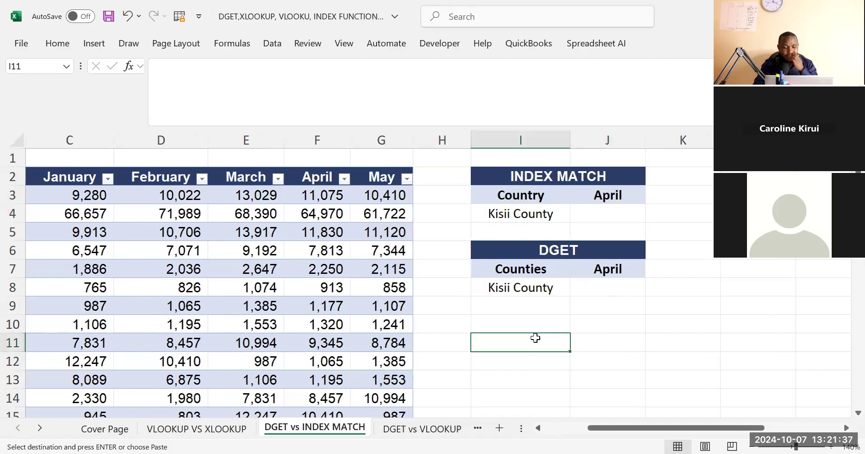
text(ID)
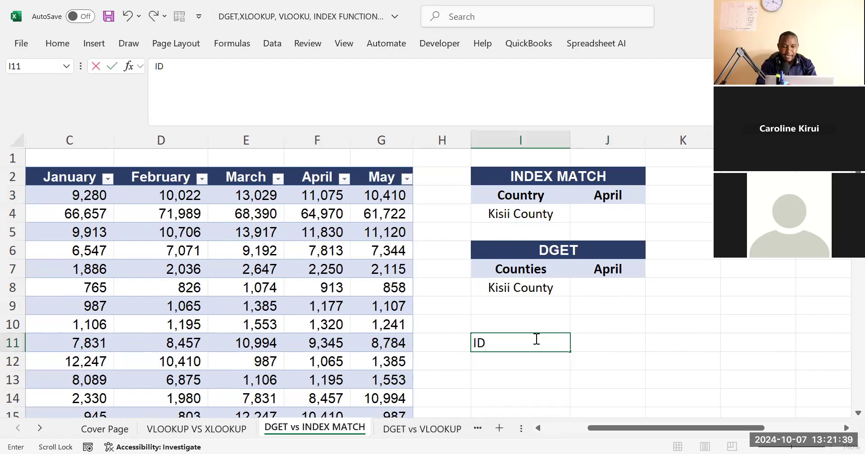
key(BackSpace)
text(NDEX)
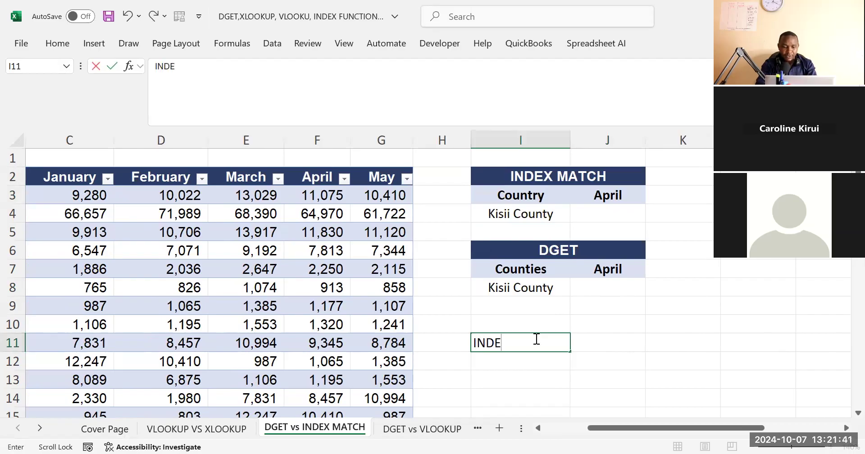
click(619, 328)
Start an INDEX formula in J4 with the whole counties table including its headers, Table3[#All], as the array
click(613, 214)
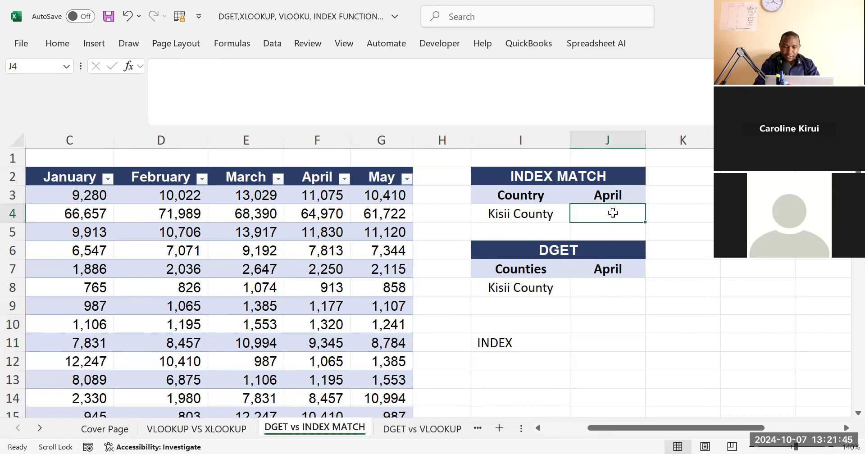
text(=IND)
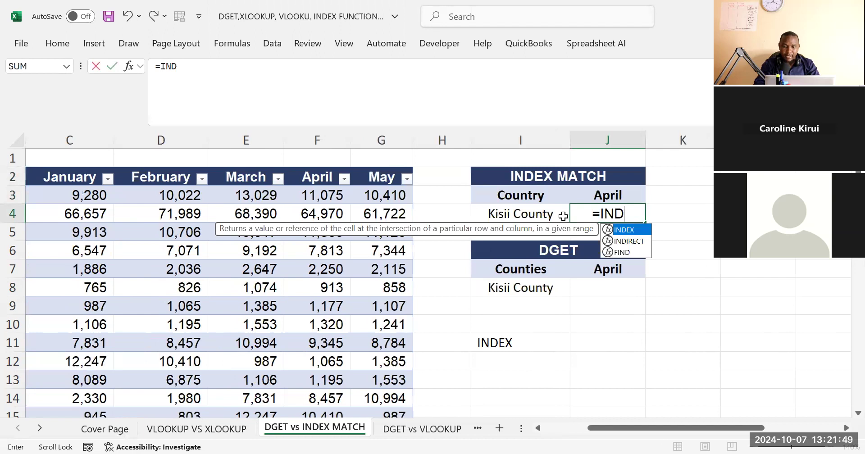
key(Tab)
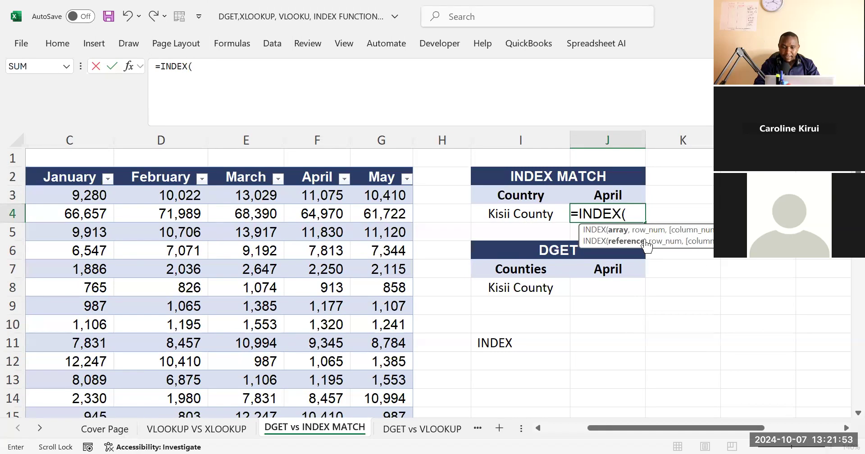
drag(581, 427, 544, 412)
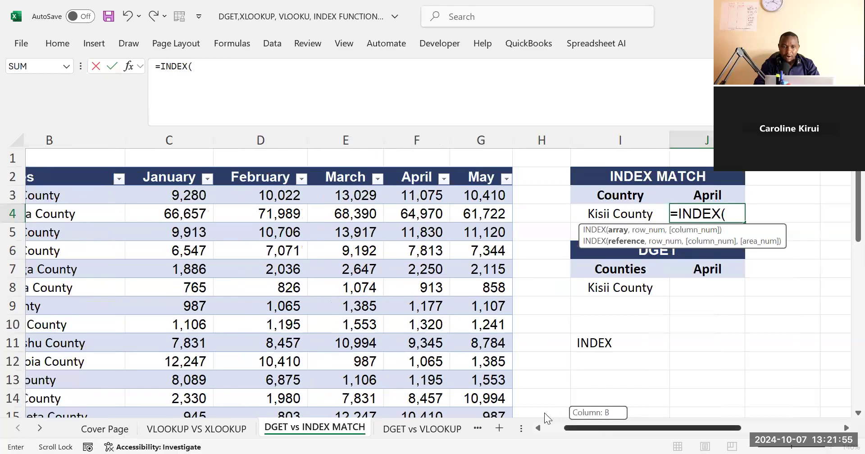
click(87, 178)
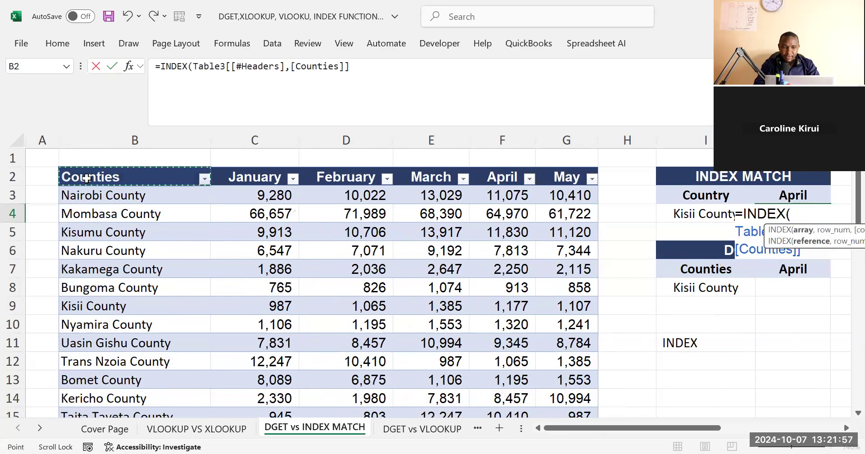
drag(467, 181, 552, 180)
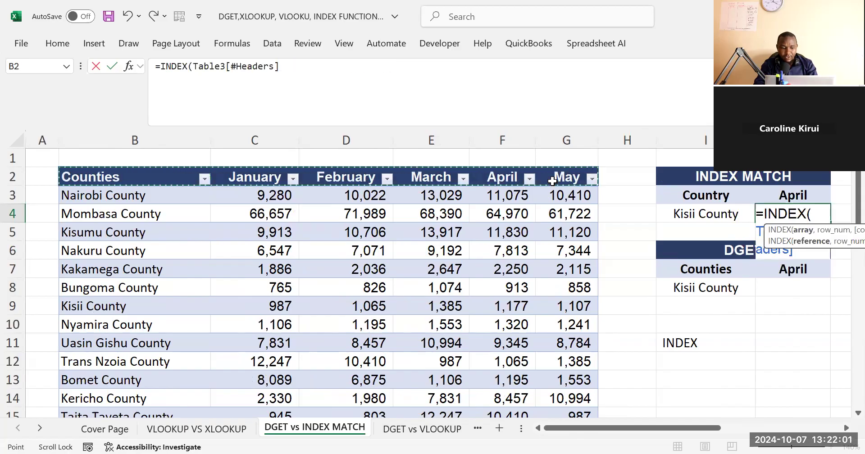
key(ctrl+shift+Down)
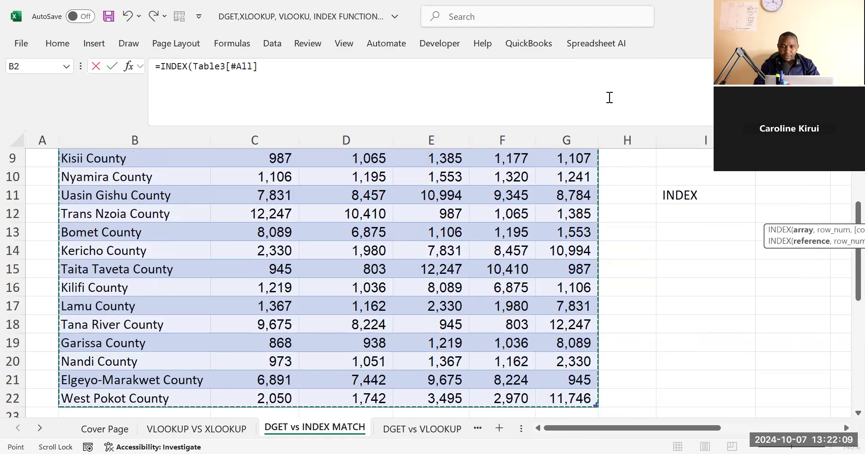
drag(848, 279, 856, 265)
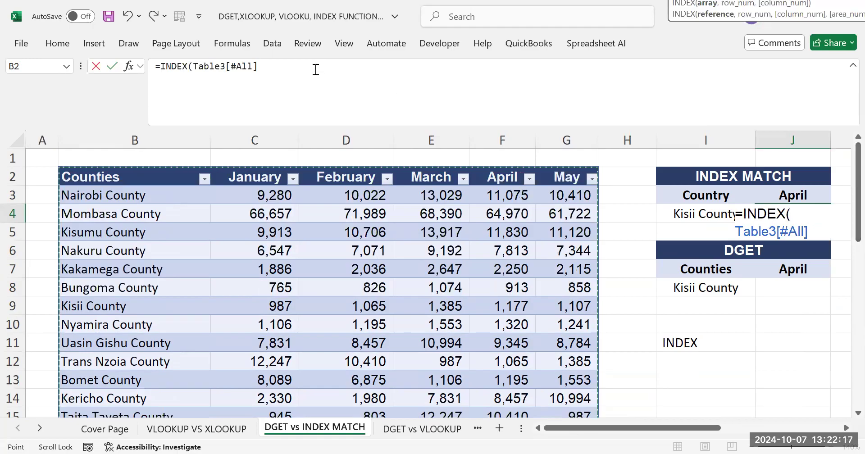
Nest a MATCH function as the row number of the INDEX formula, with county cell I4 as its lookup value
text(,MA)
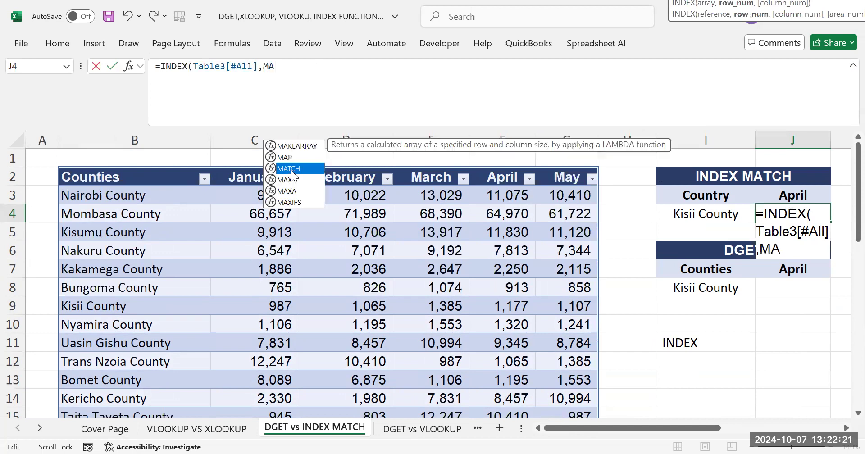
double_click(292, 169)
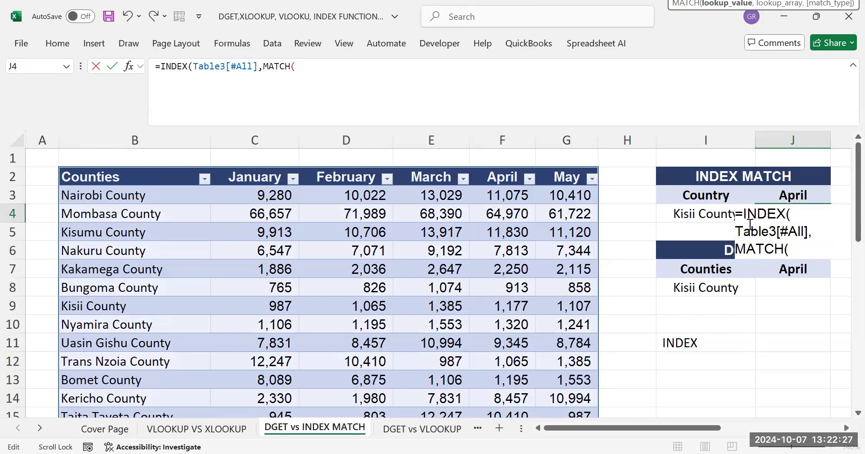
click(684, 216)
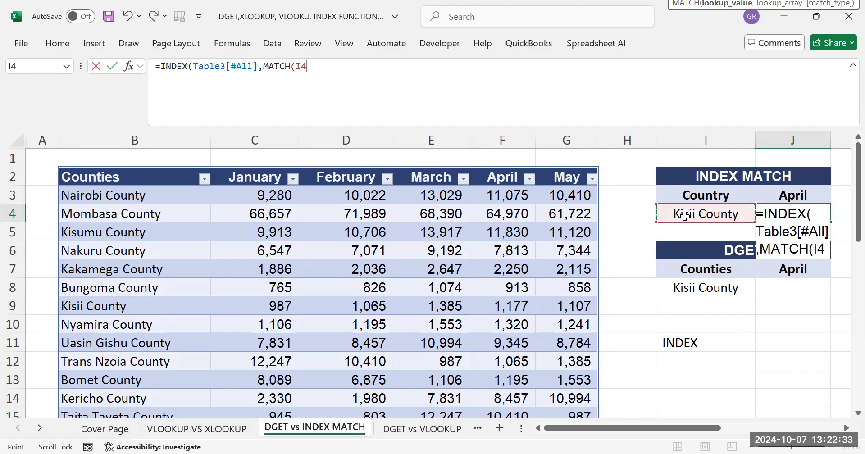
text(,)
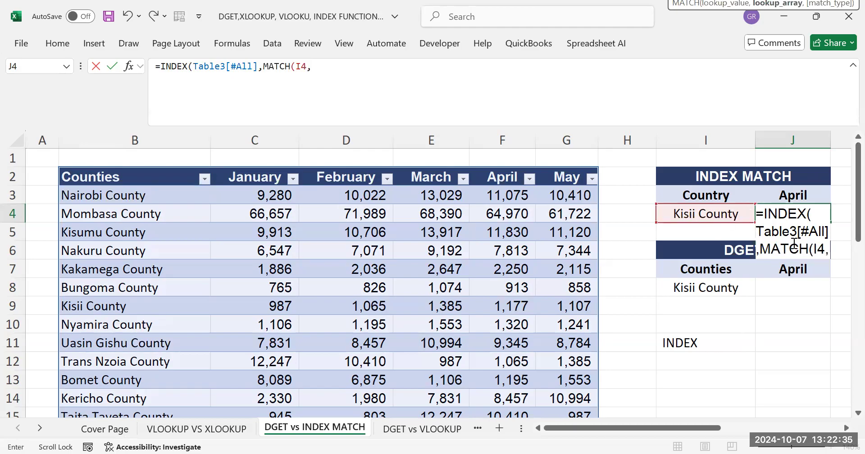
drag(844, 181, 844, 183)
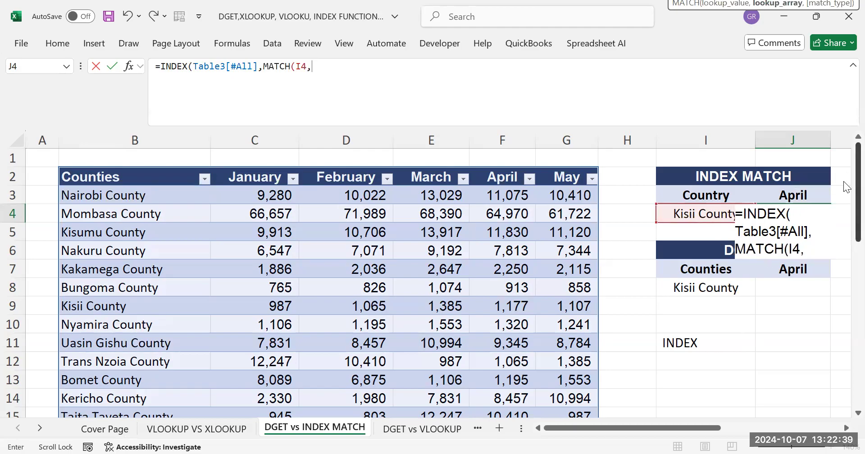
Complete the row MATCH in the J4 formula with the whole of column B as lookup array and 0 for exact match
click(146, 130)
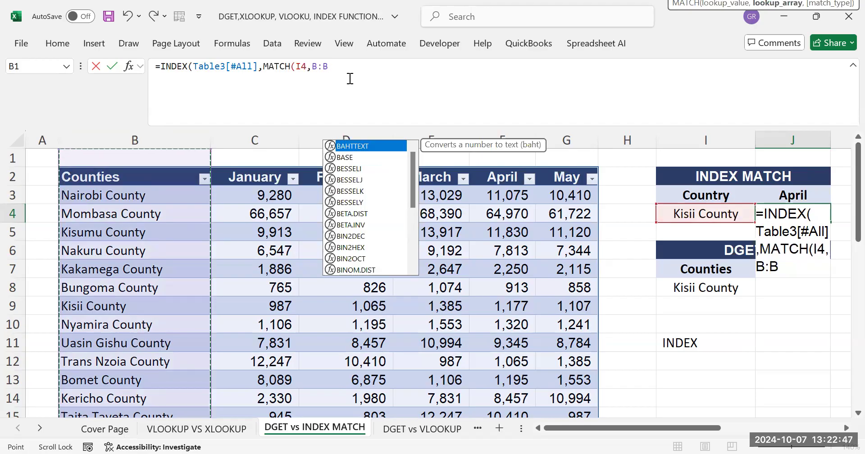
text(,)
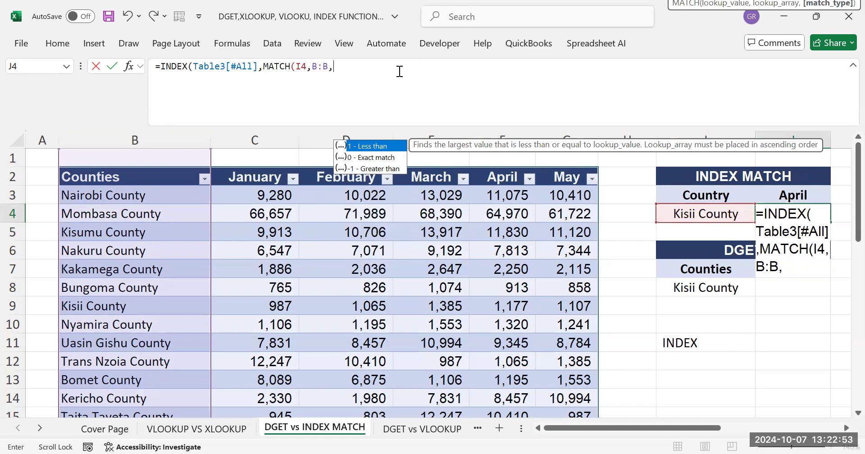
text(0)
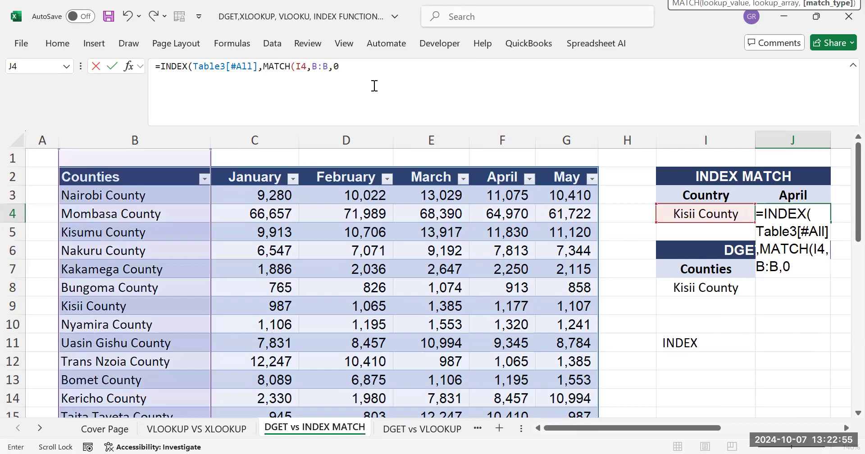
text())
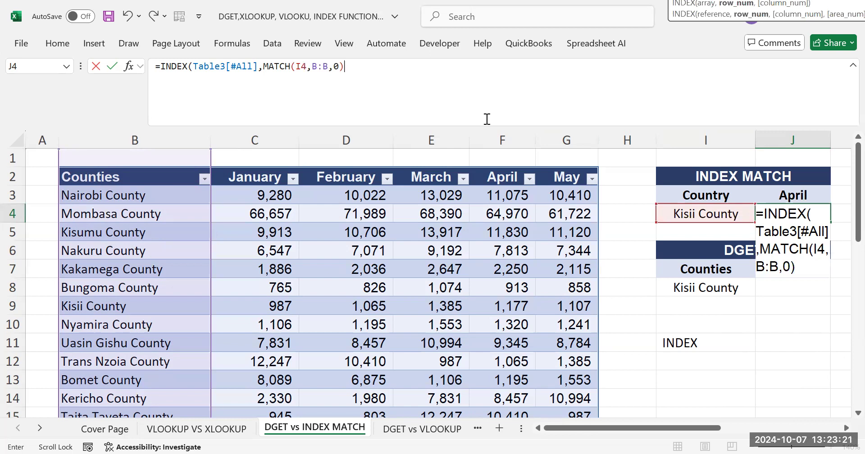
Nest a second MATCH as the INDEX column number, looking up month cell J3 in the table's header row, Table3[#Headers]
text(,)
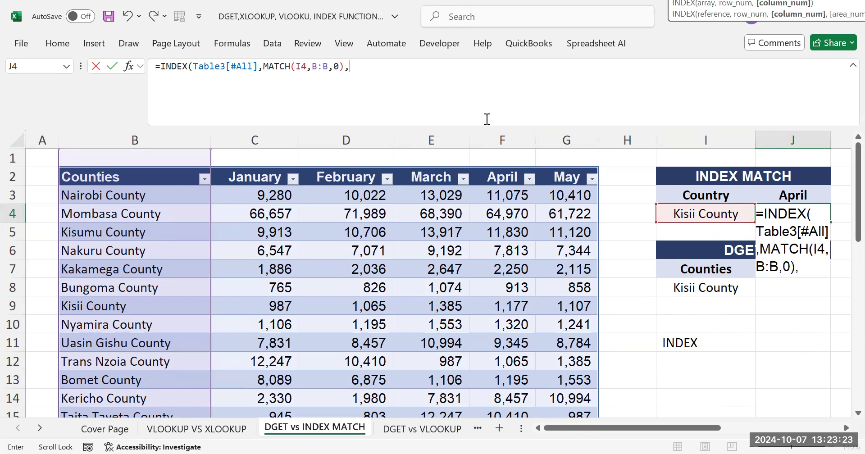
text(MAT)
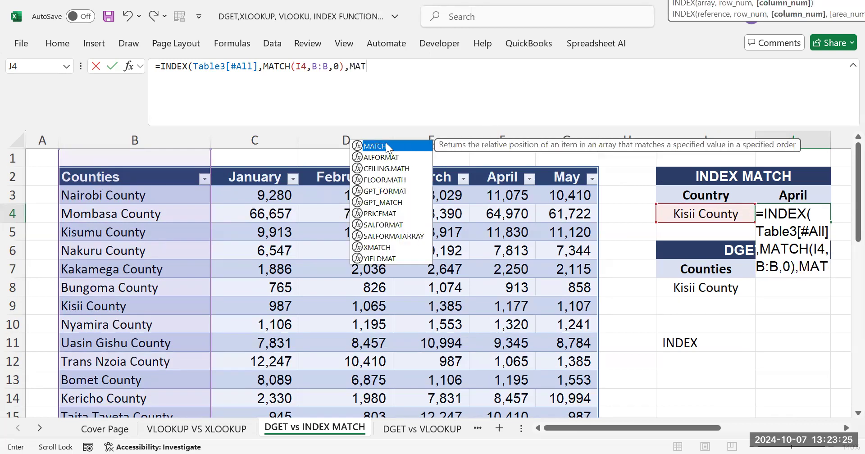
key(Tab)
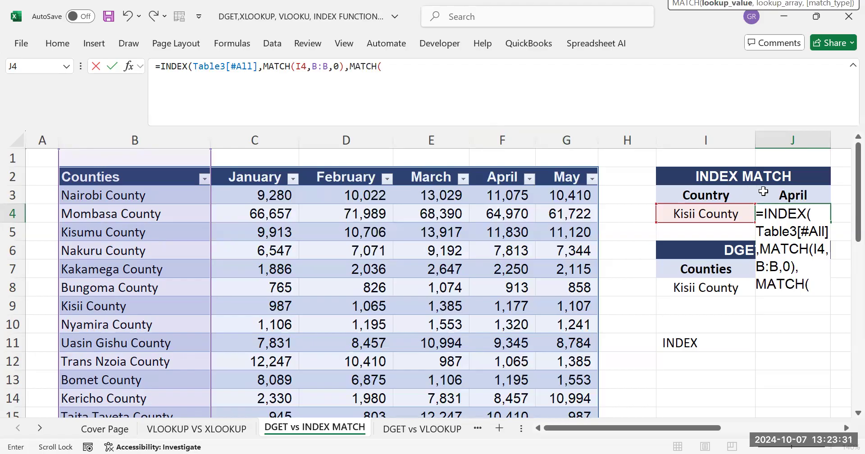
click(779, 195)
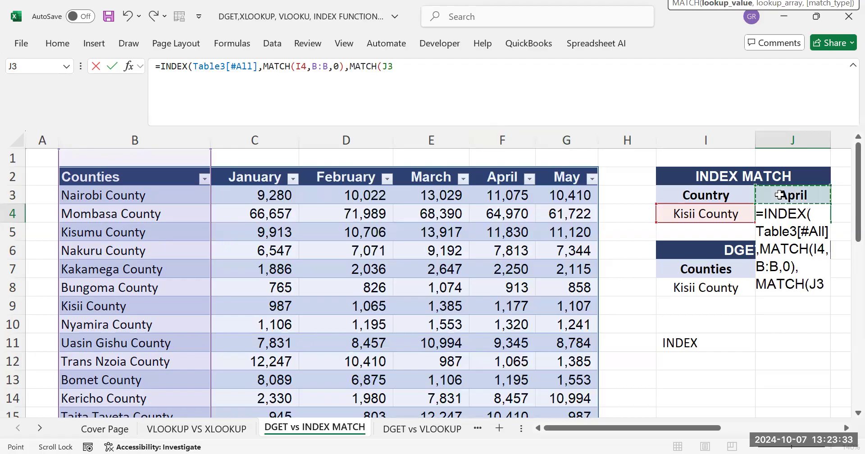
text(,)
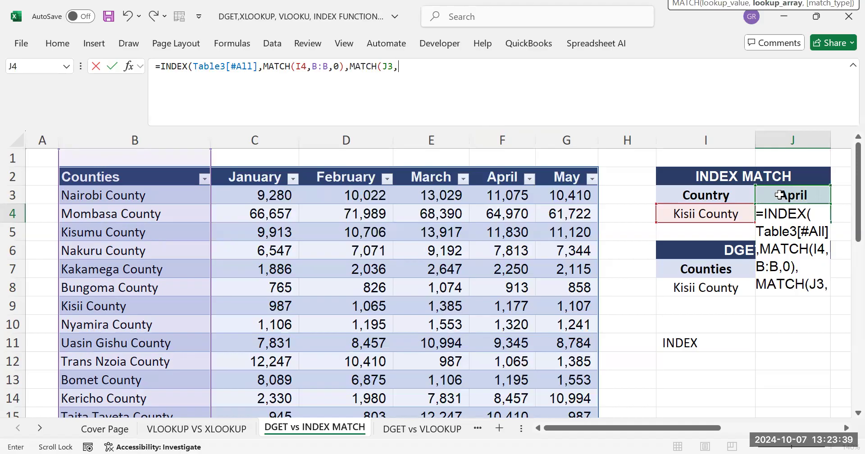
click(122, 179)
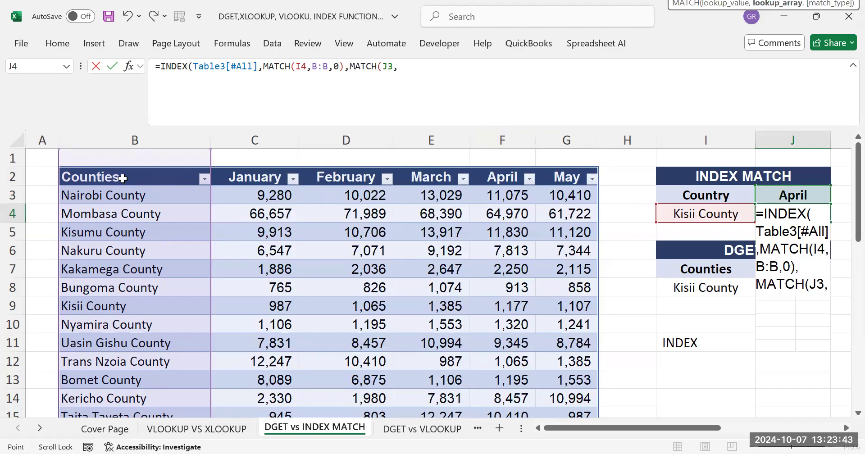
drag(122, 178, 586, 177)
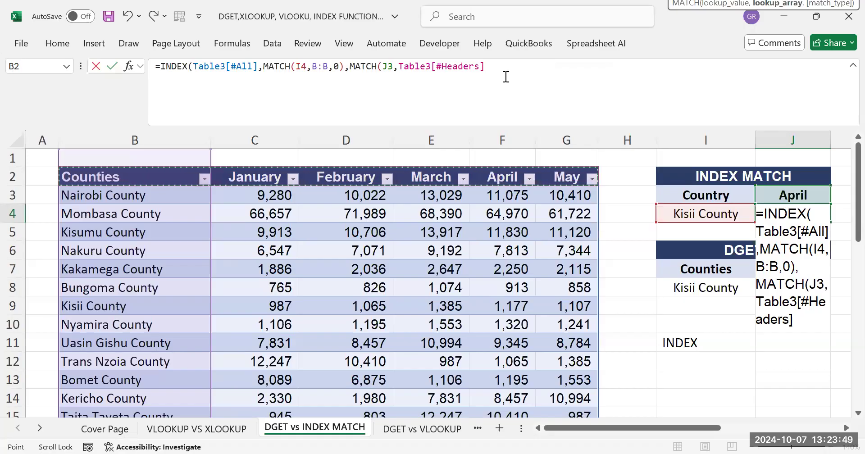
Set the second MATCH to exact match and enter the formula in J4, accepting the suggested closing-parenthesis correction
text(,)
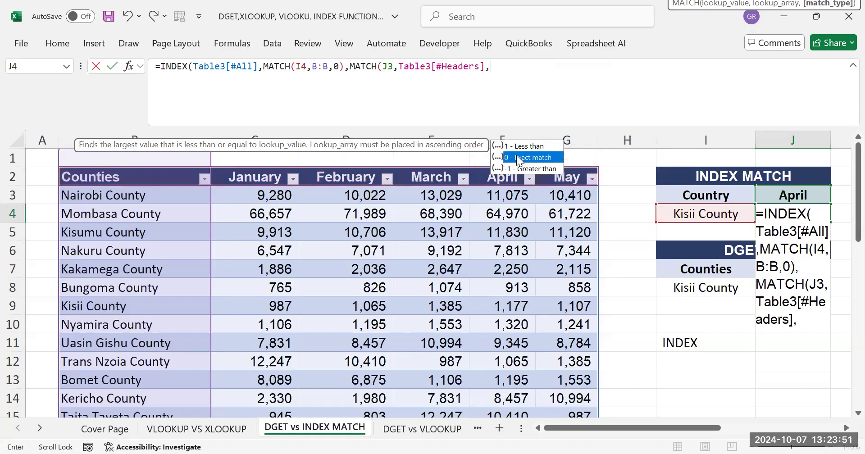
double_click(518, 158)
key(Return)
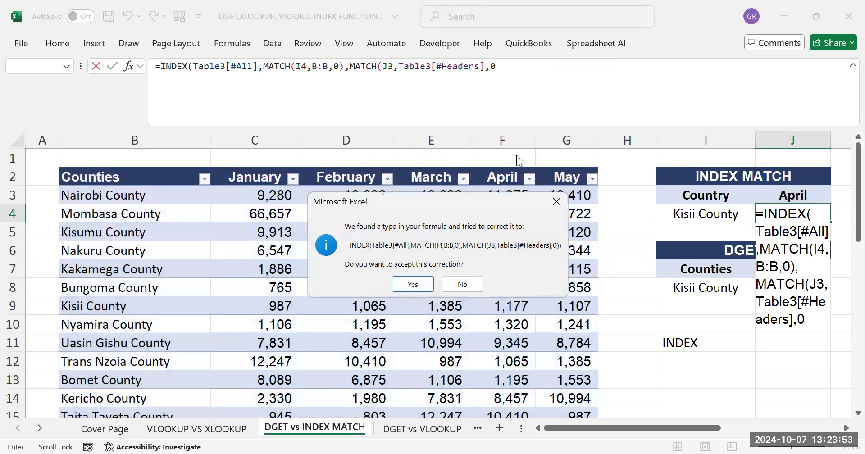
click(412, 284)
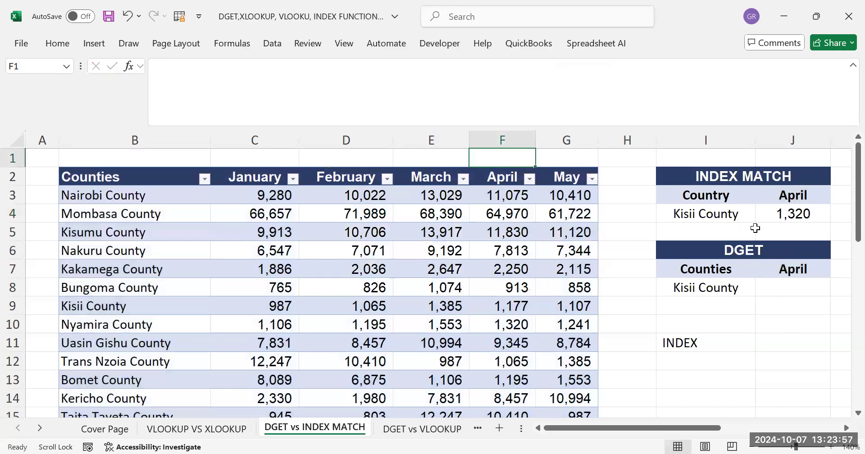
Check the INDEX MATCH result and formula in J4 against Kisii County's April figure in the counties table
click(797, 214)
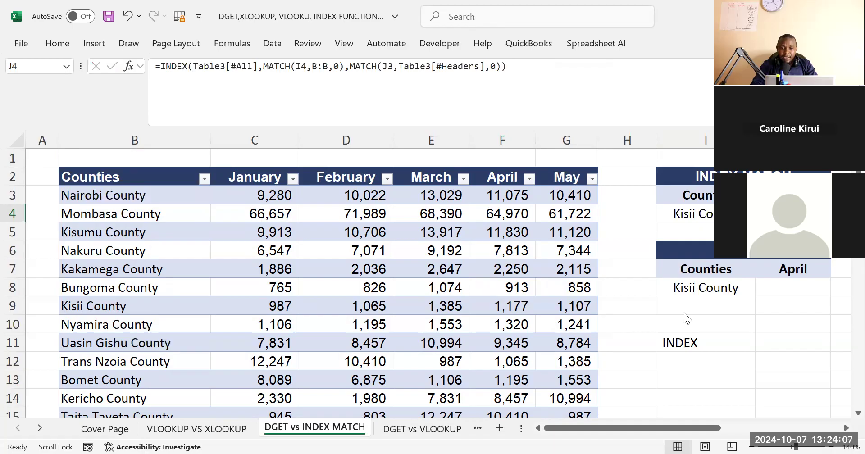
click(633, 252)
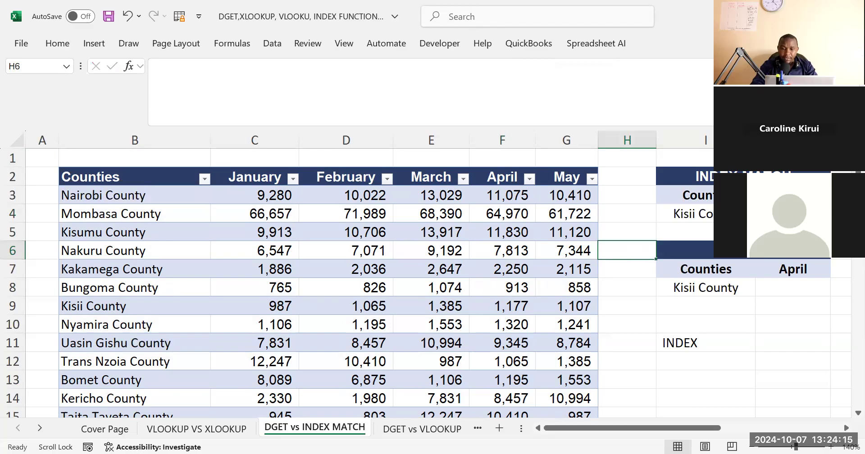
click(793, 214)
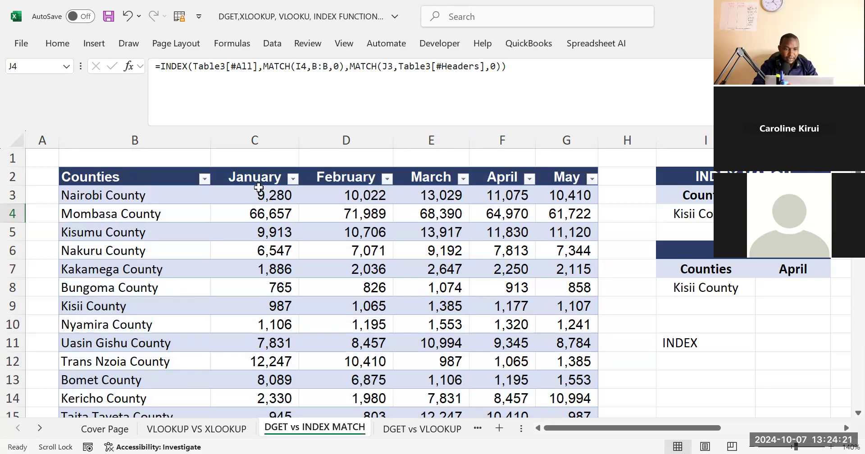
click(91, 247)
scroll(91, 247, down, 3)
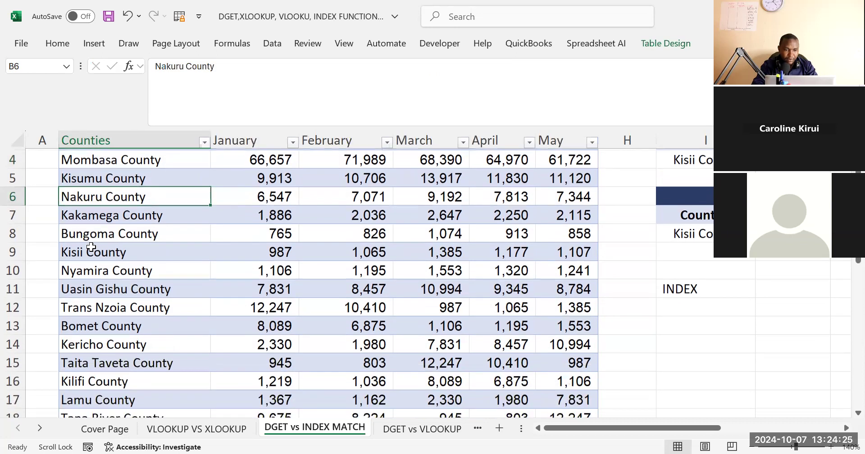
click(108, 247)
drag(284, 246, 285, 247)
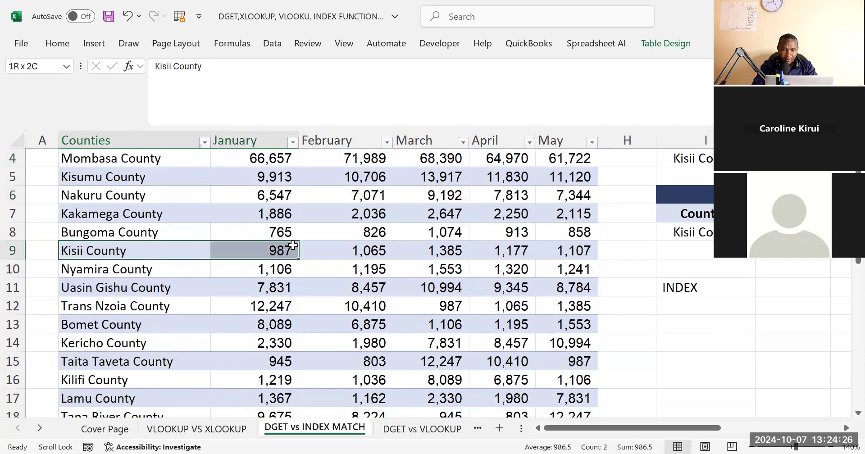
click(510, 247)
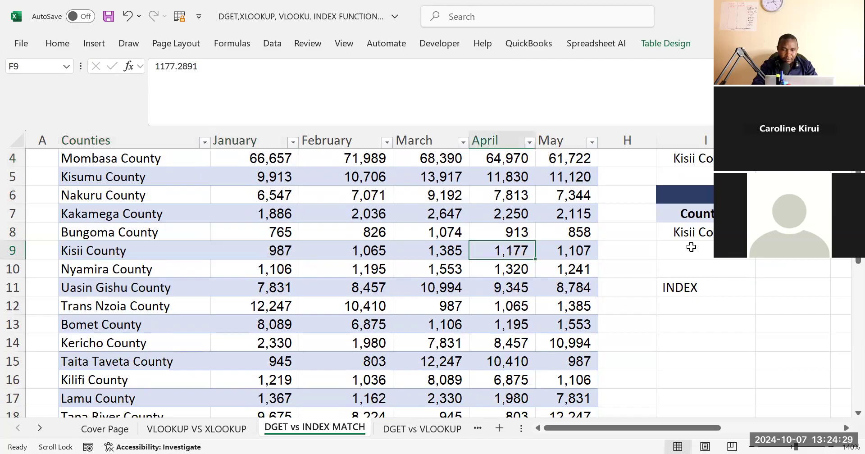
scroll(329, 279, up, 1)
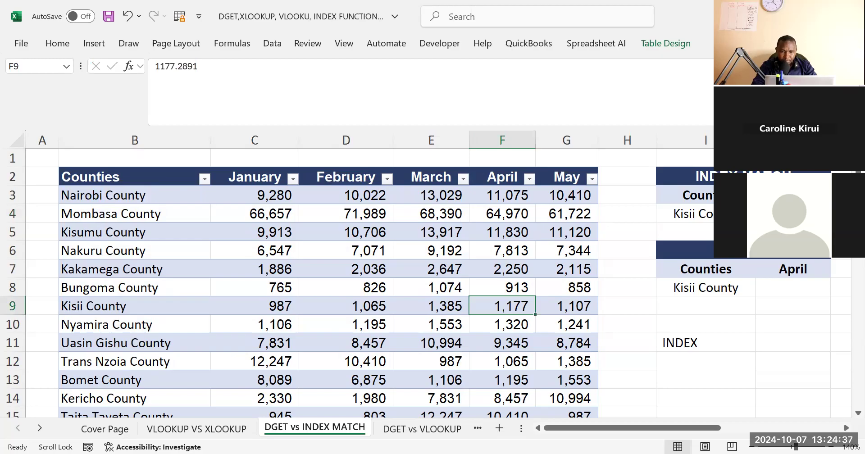
click(792, 214)
click(534, 76)
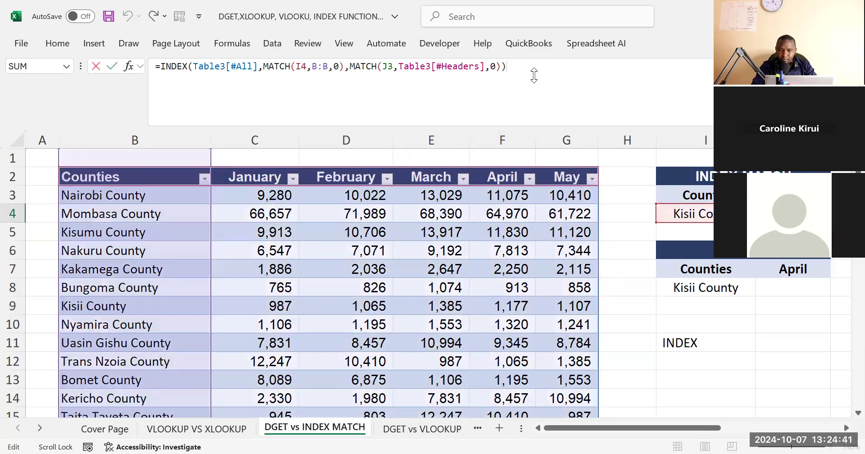
click(519, 310)
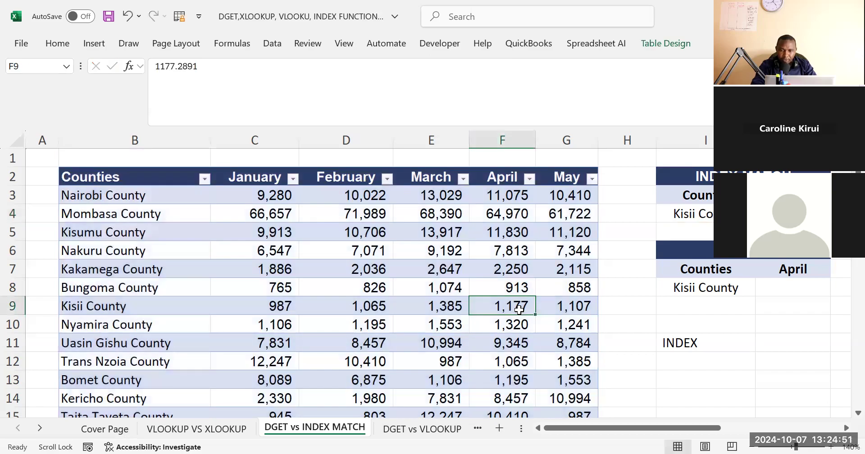
scroll(518, 309, down, 1)
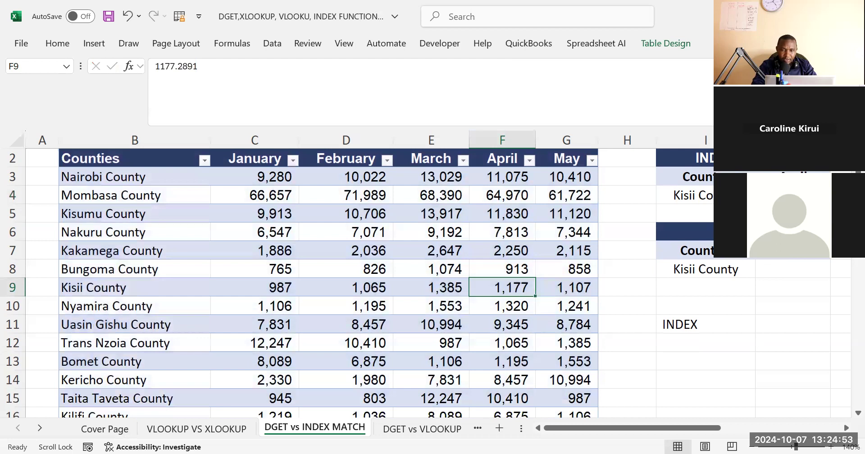
Replace the row MATCH's lookup array B:B in the J4 formula with the county names from B3 down, Table3[Counties]
click(792, 196)
click(536, 71)
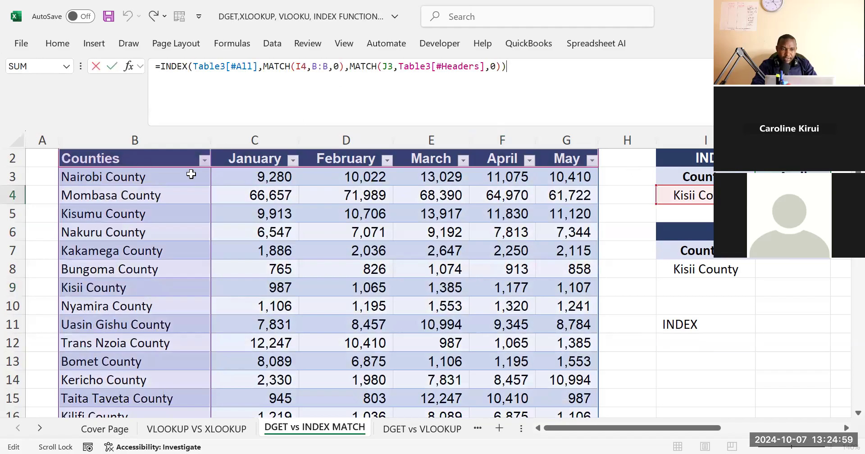
click(256, 70)
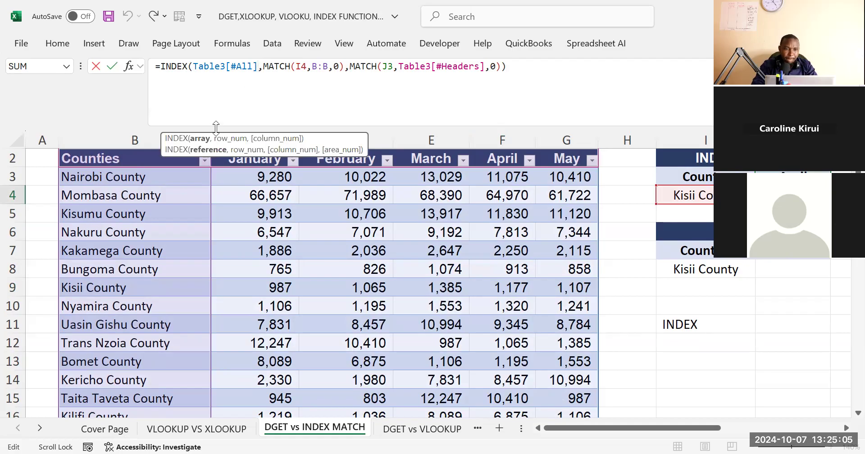
click(326, 66)
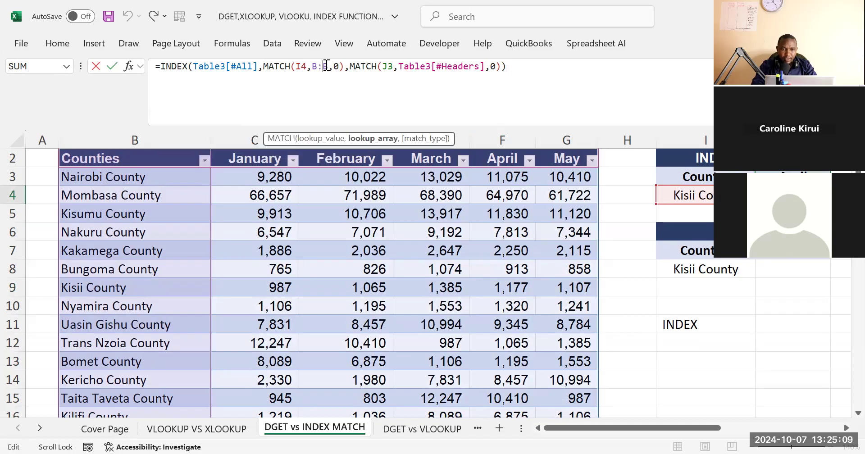
key(BackSpace)
key(BackSpace)
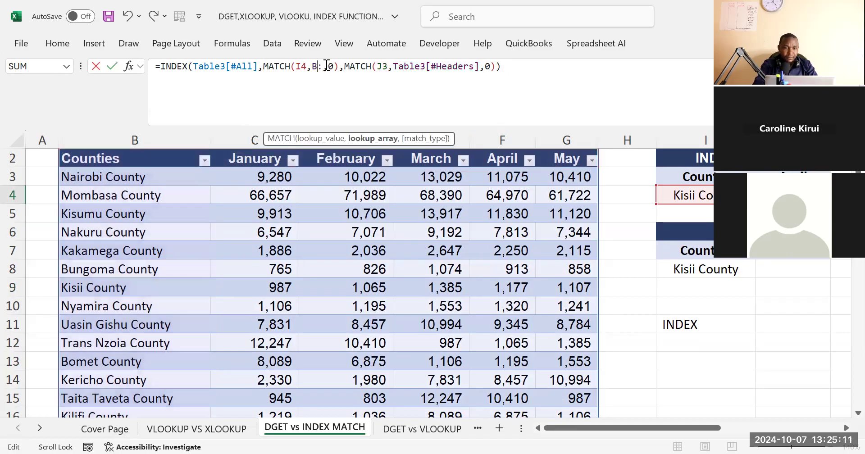
key(BackSpace)
click(118, 178)
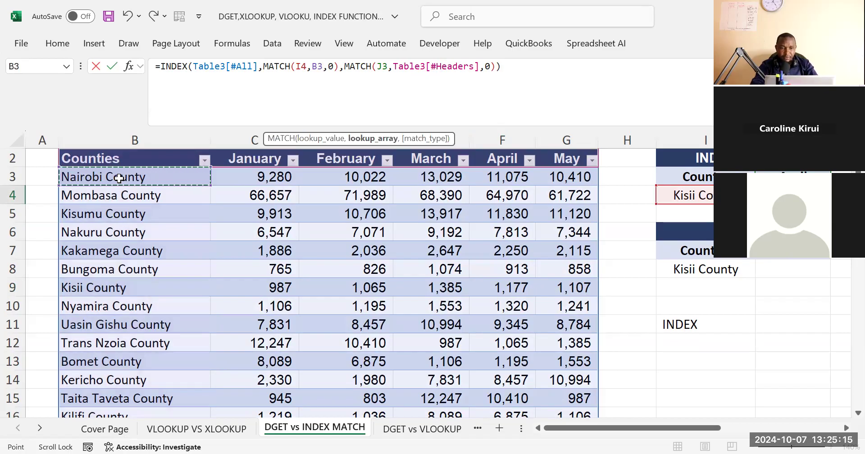
key(ctrl+shift+Down)
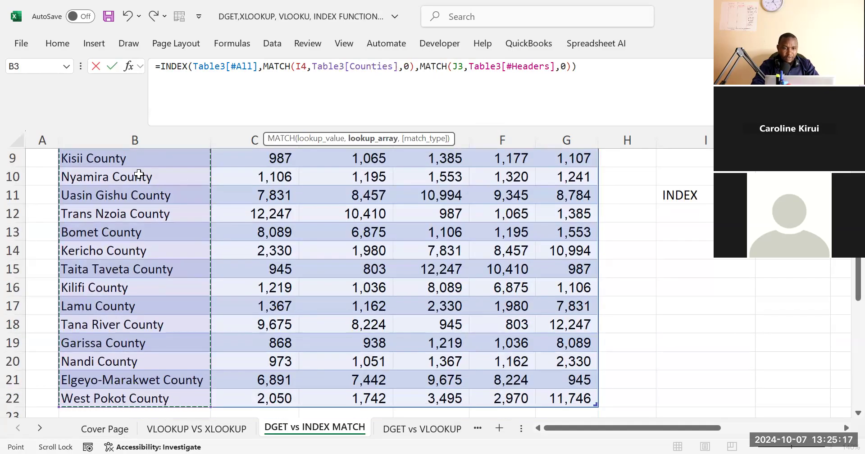
key(Return)
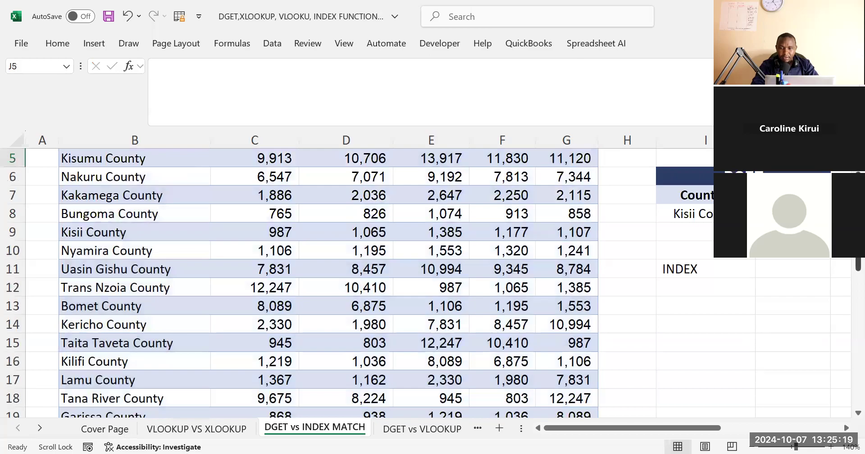
Review the INDEX MATCH formula in J4, its lookup cell I4 and header I3, against the April figures in the counties table
scroll(426, 296, up, 2)
click(792, 214)
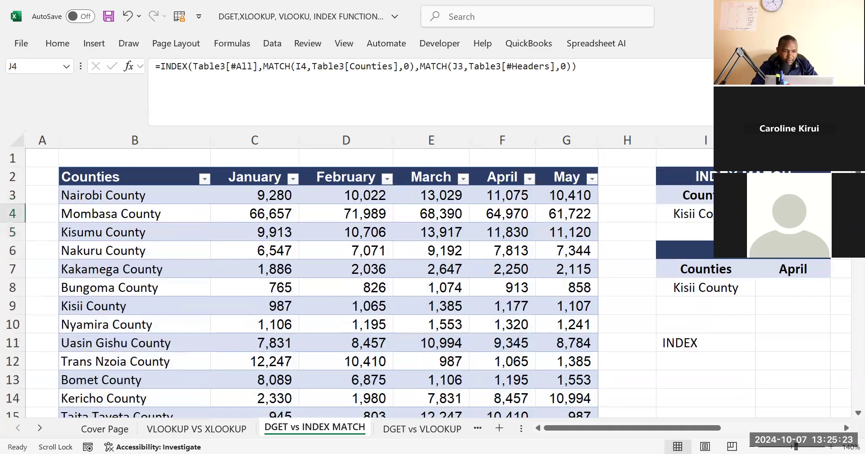
click(525, 288)
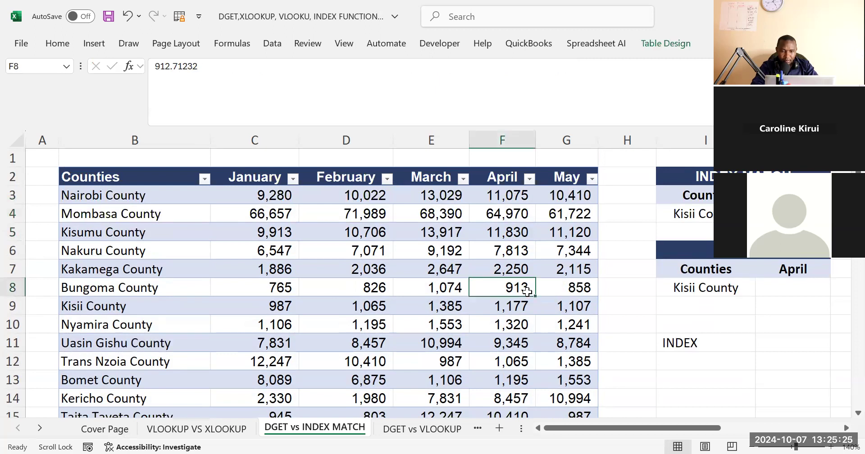
click(716, 215)
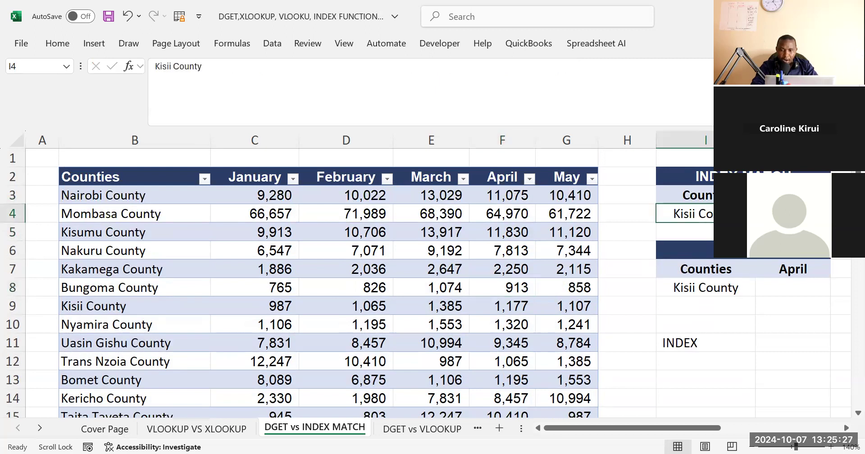
key(Right)
click(596, 61)
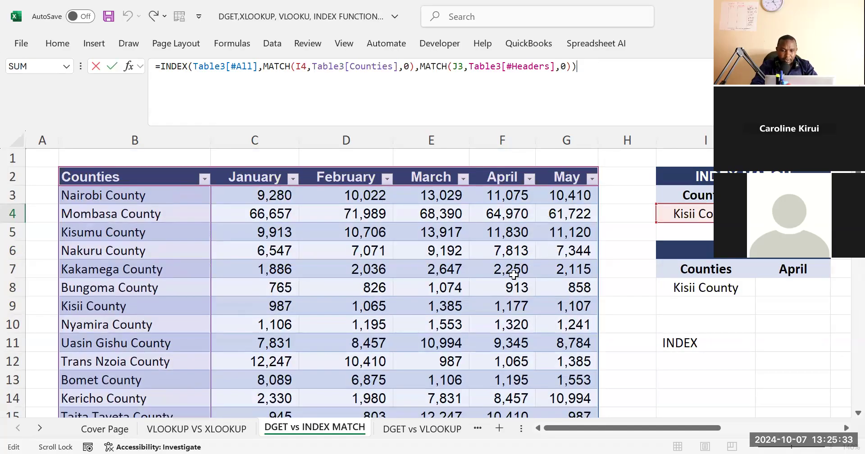
click(686, 212)
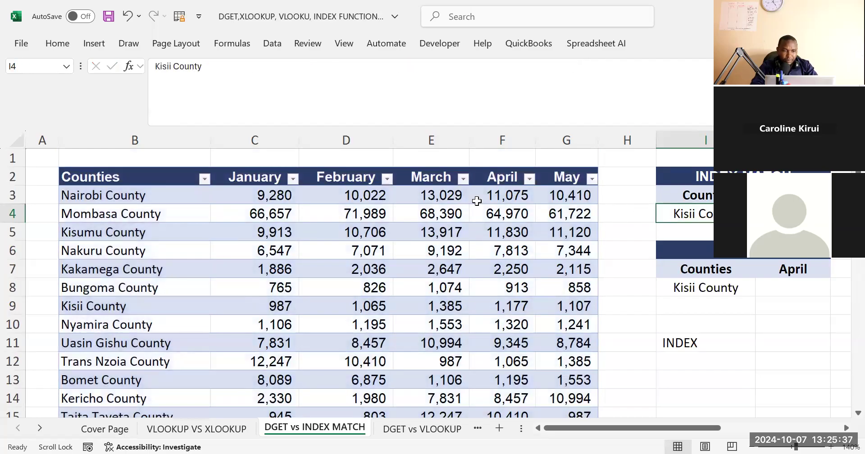
click(689, 198)
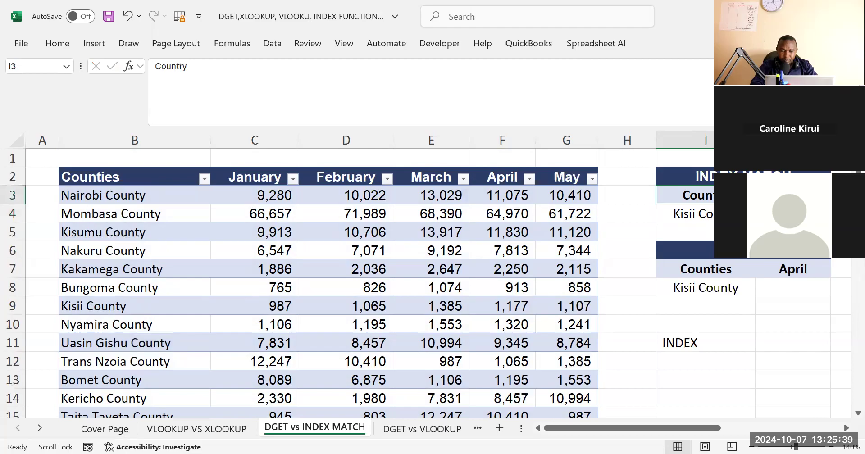
click(784, 214)
click(600, 80)
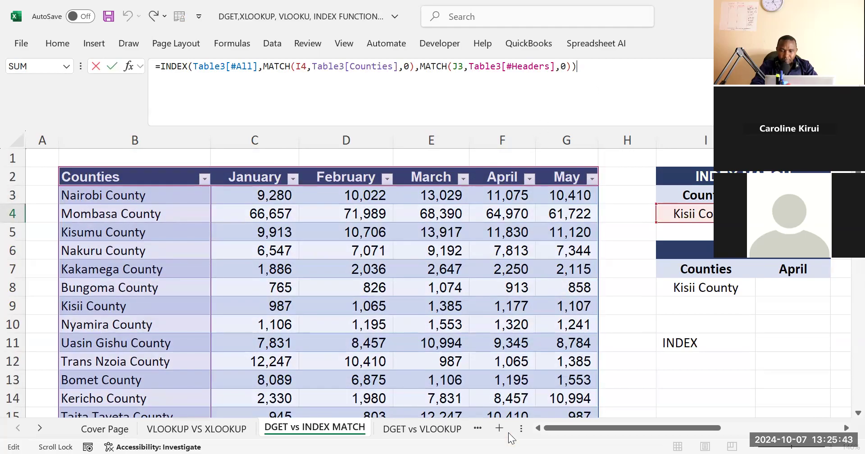
click(789, 293)
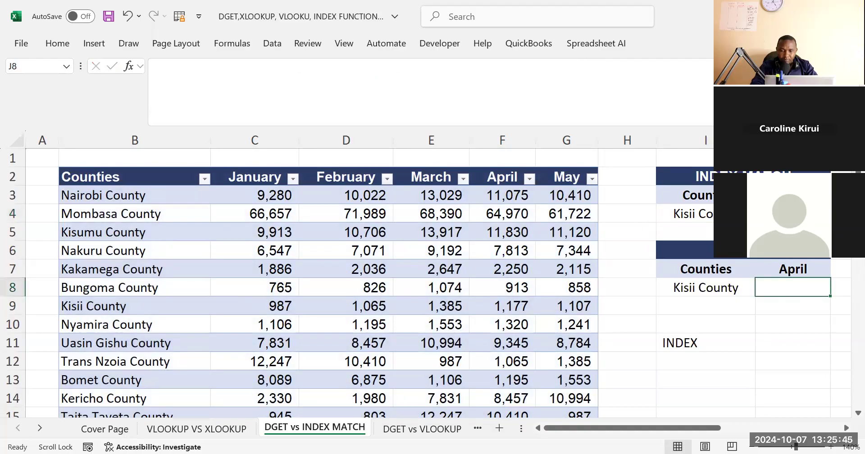
click(788, 215)
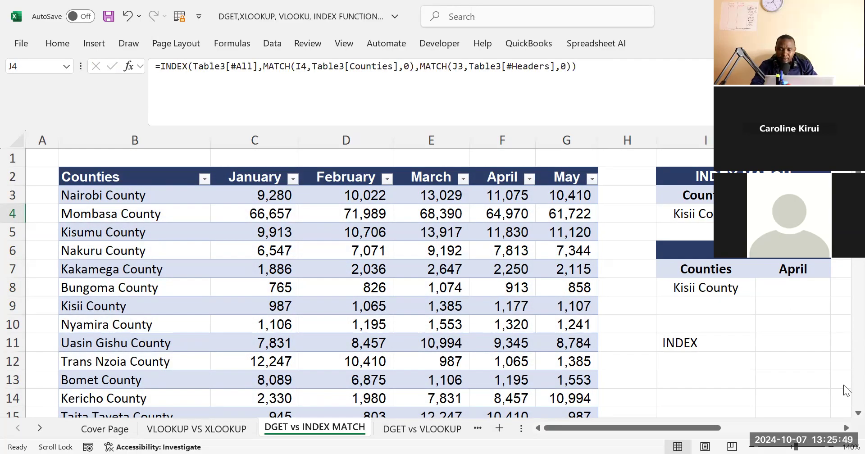
click(761, 286)
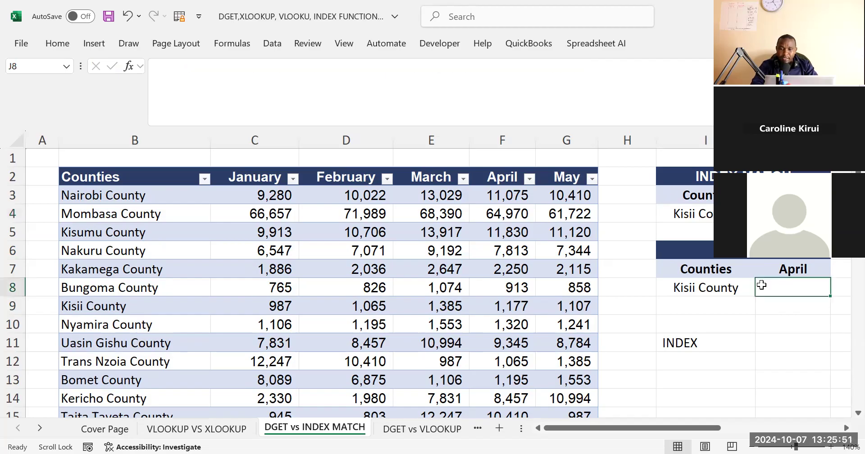
click(783, 214)
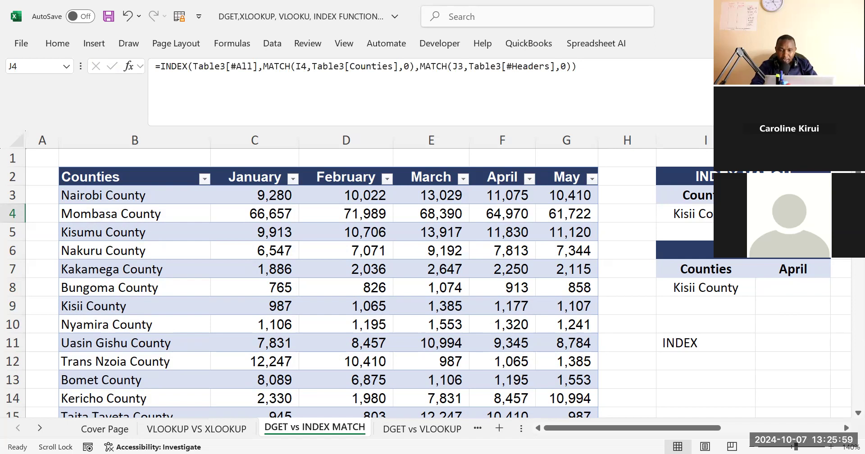
click(782, 293)
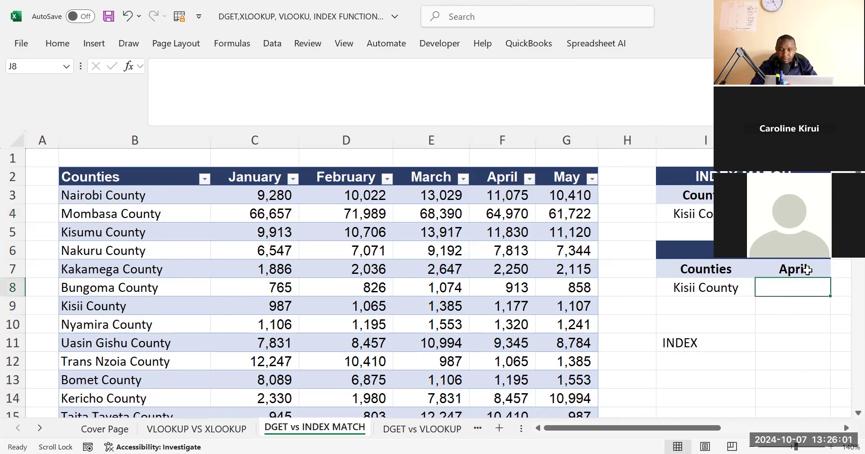
Replace the INDEX MATCH formula in J4 with an XLOOKUP that uses county cell I4 as the lookup value
key(Up)
key(Up)
key(Up)
key(Up)
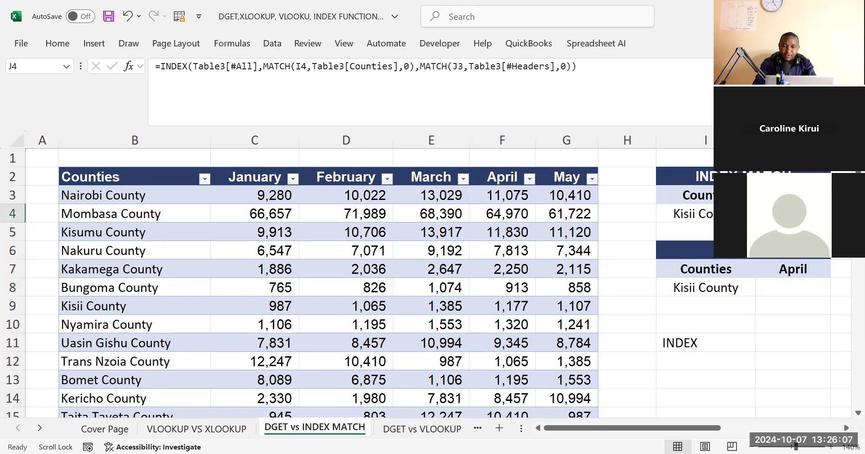
text(=)
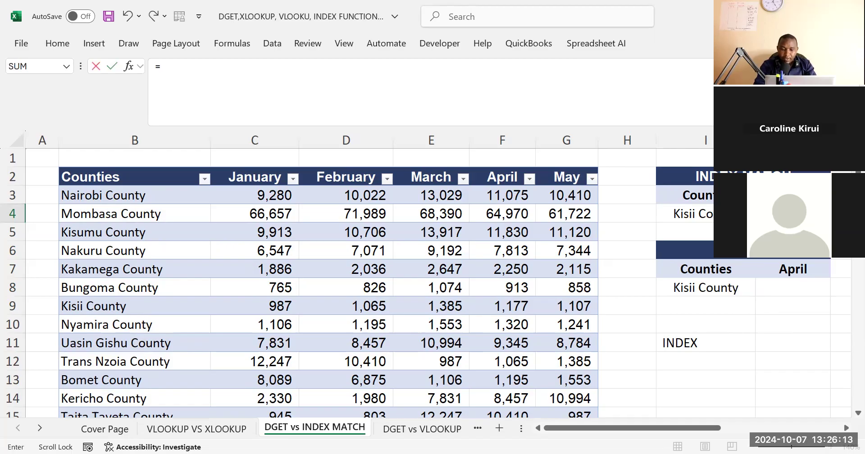
text(XLO)
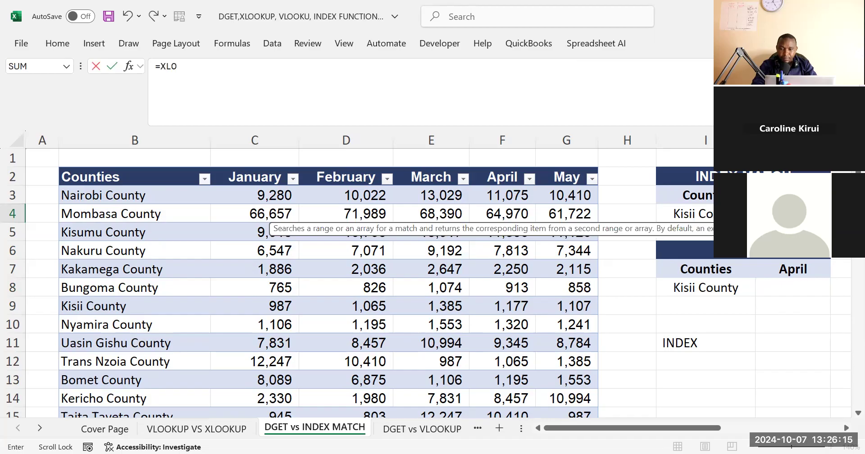
key(Tab)
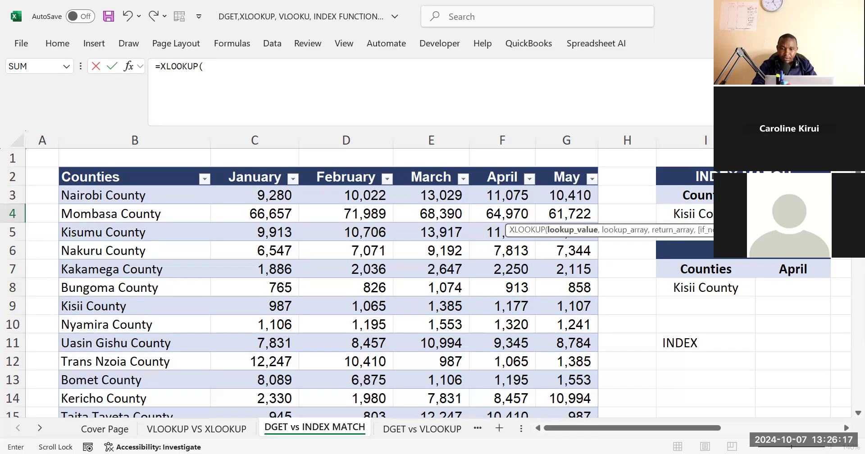
click(683, 214)
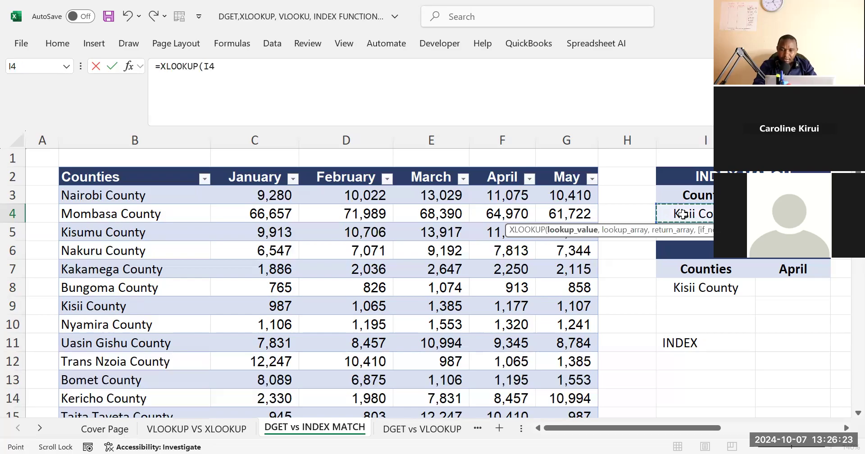
text(,)
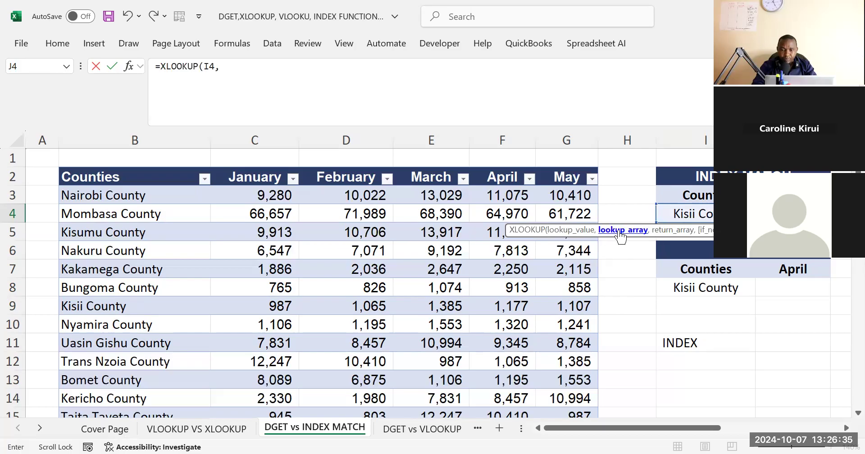
Set the XLOOKUP's lookup array to column B and its return array to the April column F:F, and enter the formula
click(143, 135)
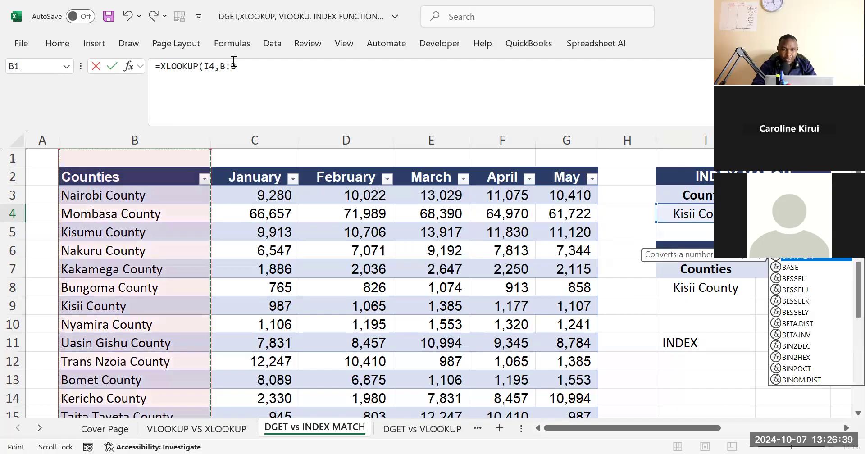
click(258, 68)
text(,)
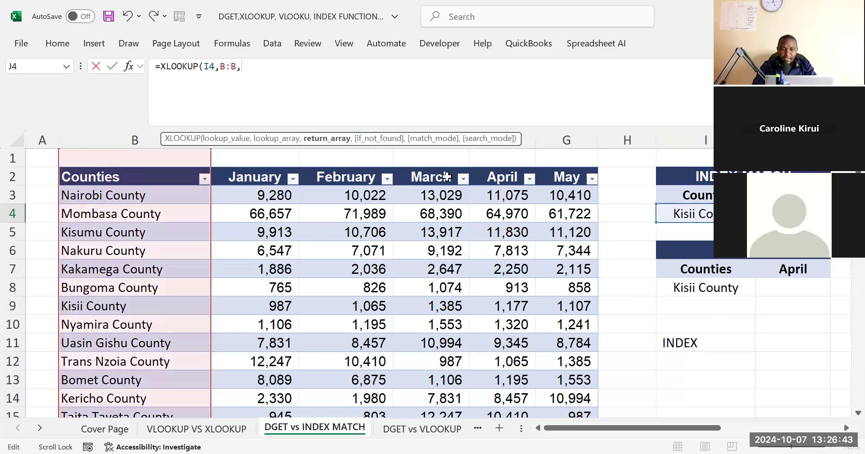
click(530, 136)
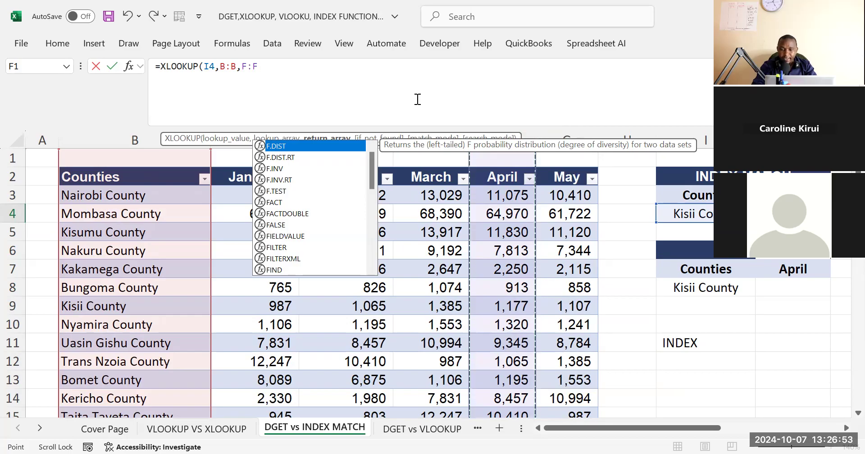
key(Return)
key(Up)
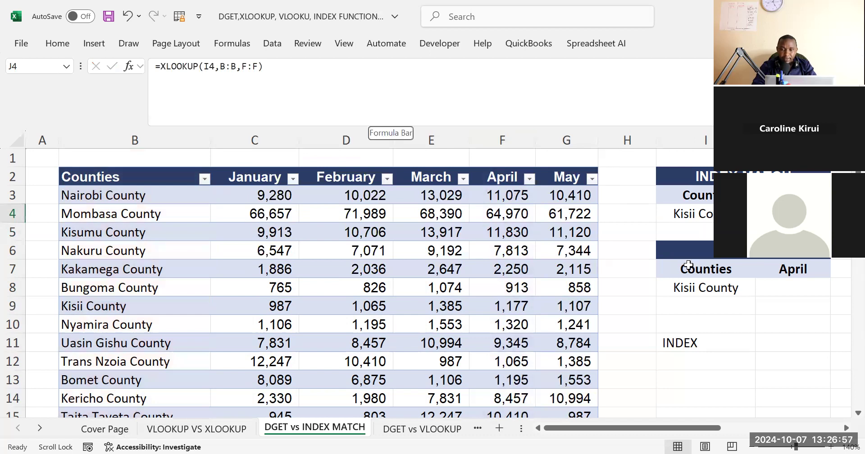
Highlight Kisii County's April figure in F9 with a yellow fill
click(814, 313)
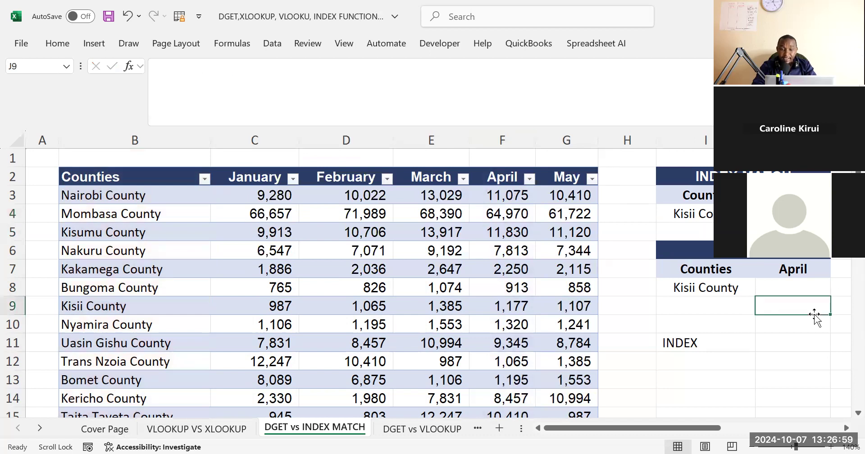
click(516, 310)
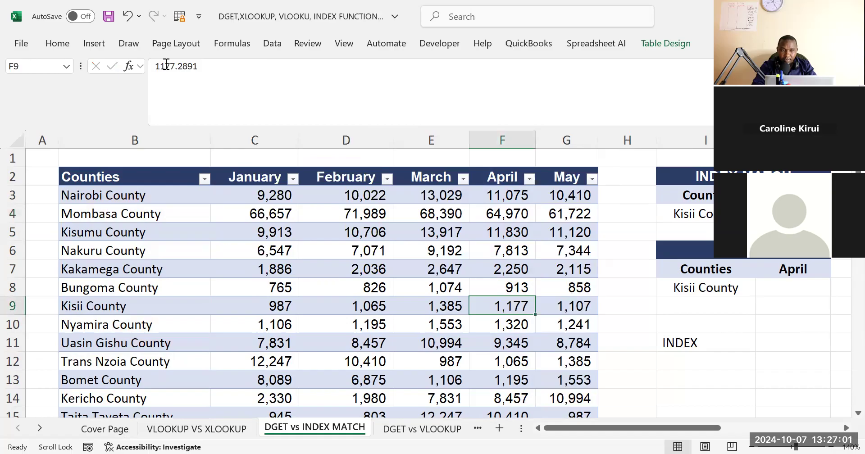
click(58, 44)
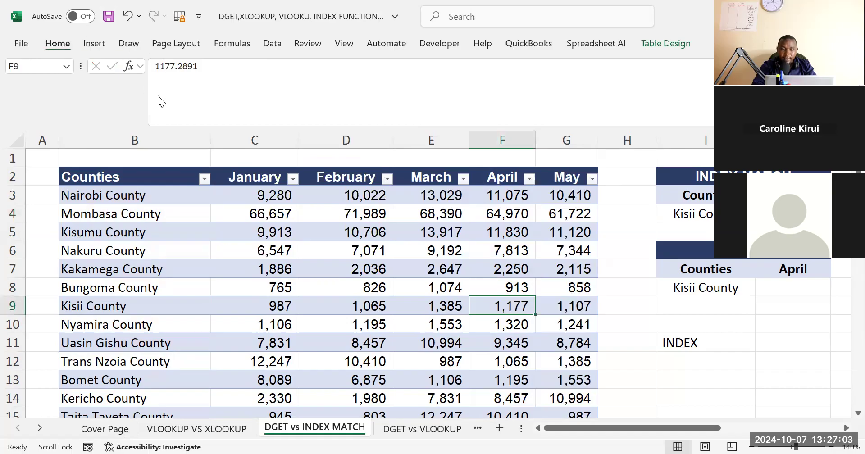
click(121, 98)
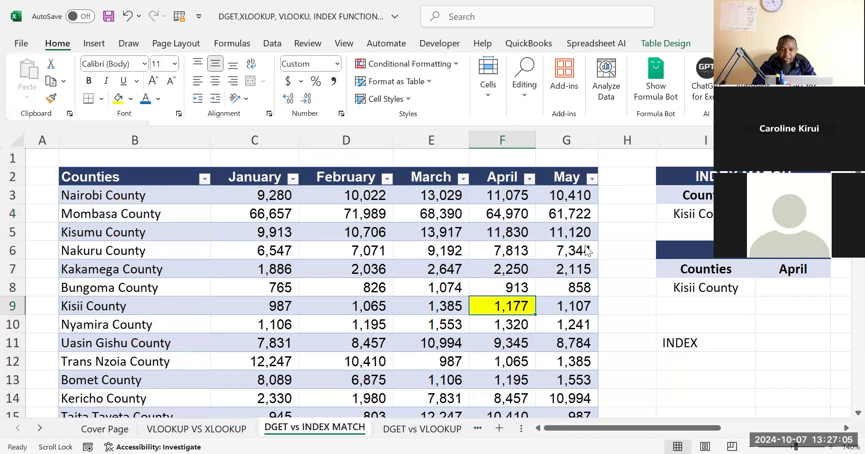
Compare the XLOOKUP result in J4 with the highlighted Kisii County April figure in F9 and the neighbouring April values
click(504, 304)
click(502, 286)
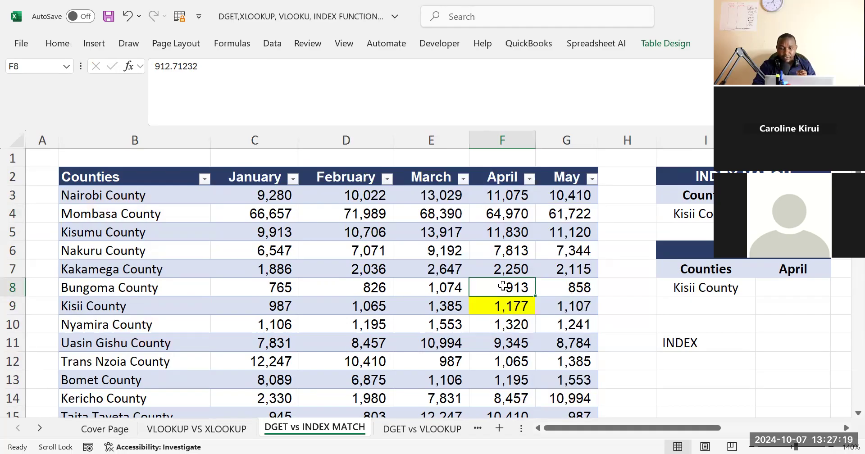
click(793, 214)
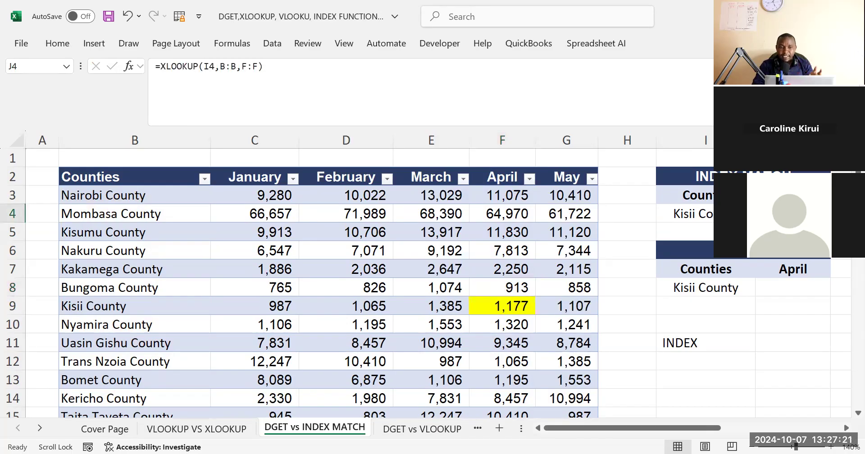
click(512, 285)
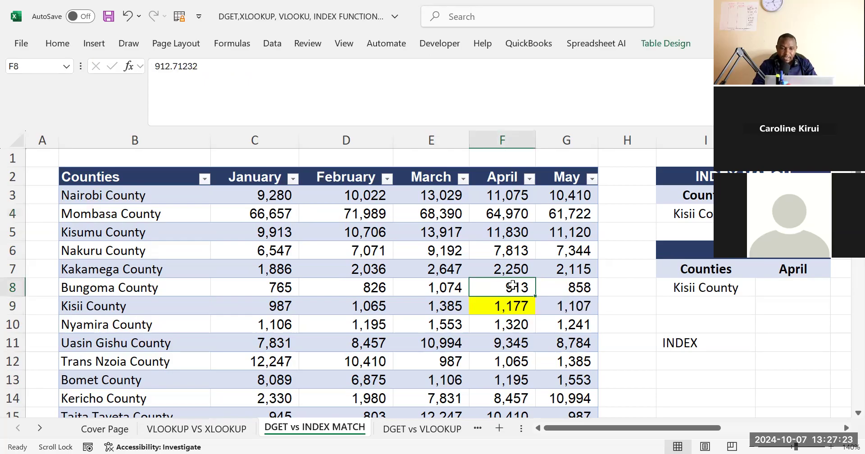
click(505, 318)
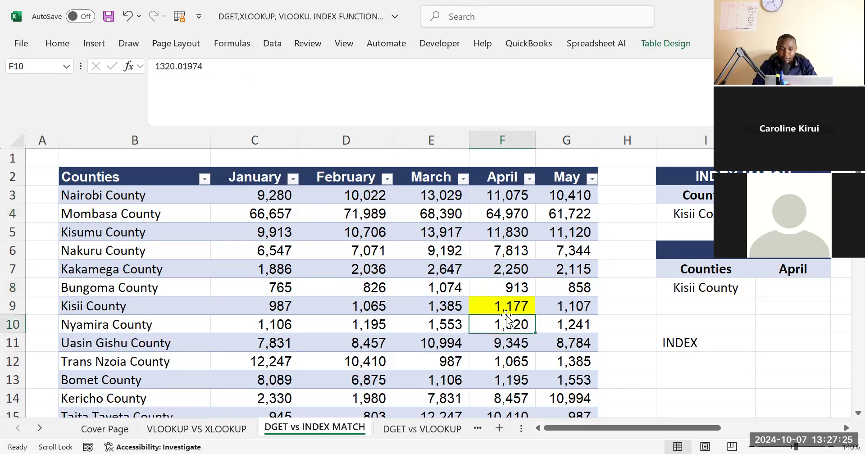
click(504, 307)
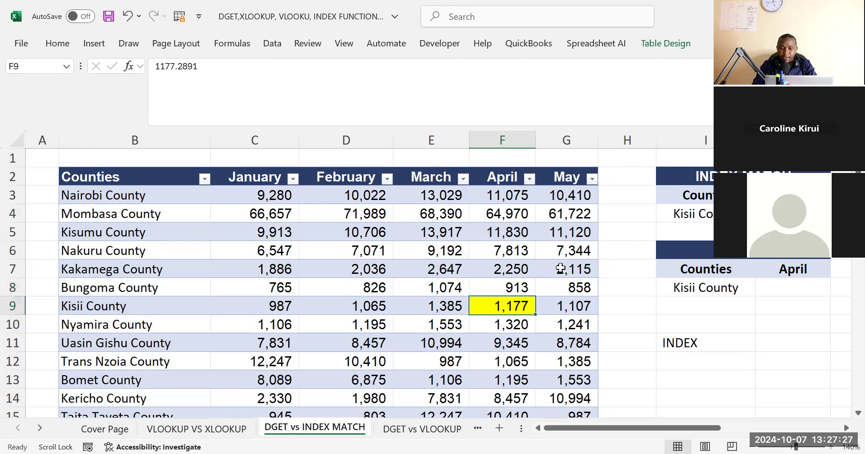
click(774, 301)
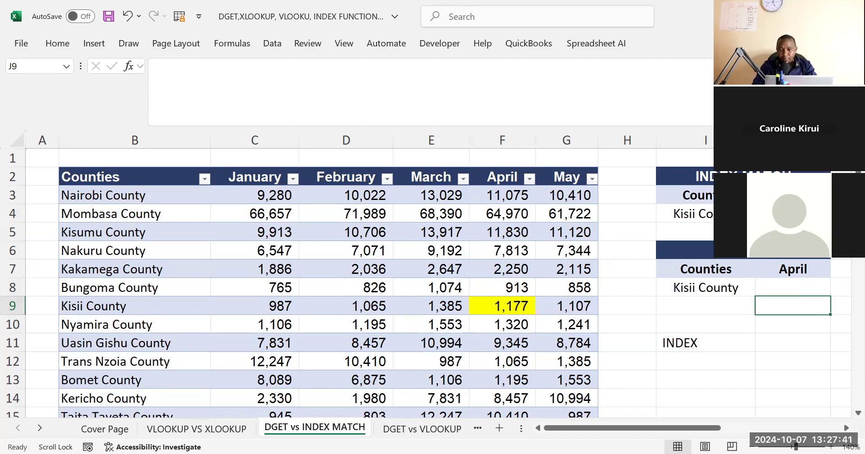
click(793, 214)
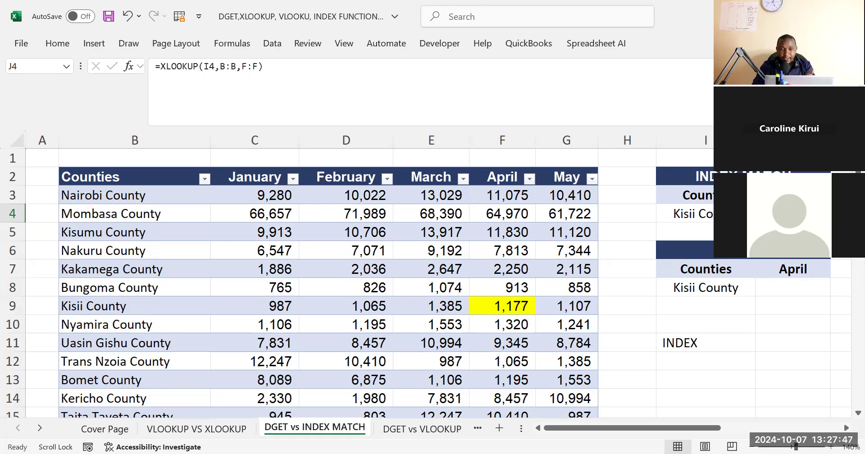
click(761, 329)
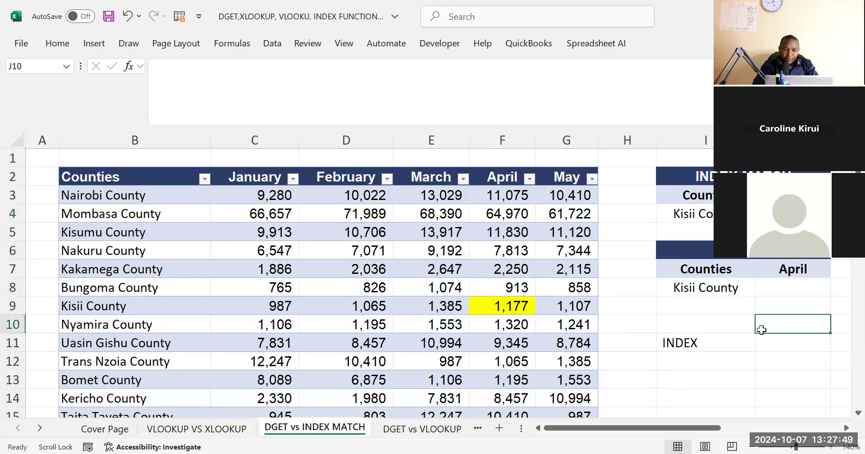
click(665, 360)
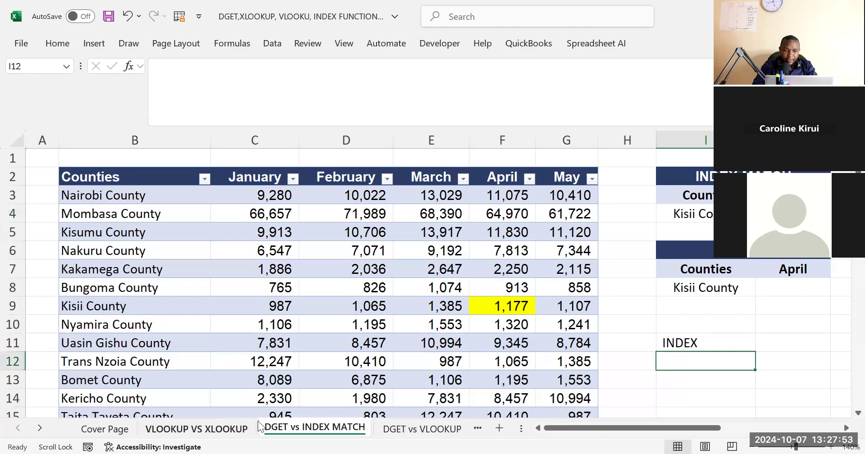
Delete the INDEX note from cell I11
click(39, 432)
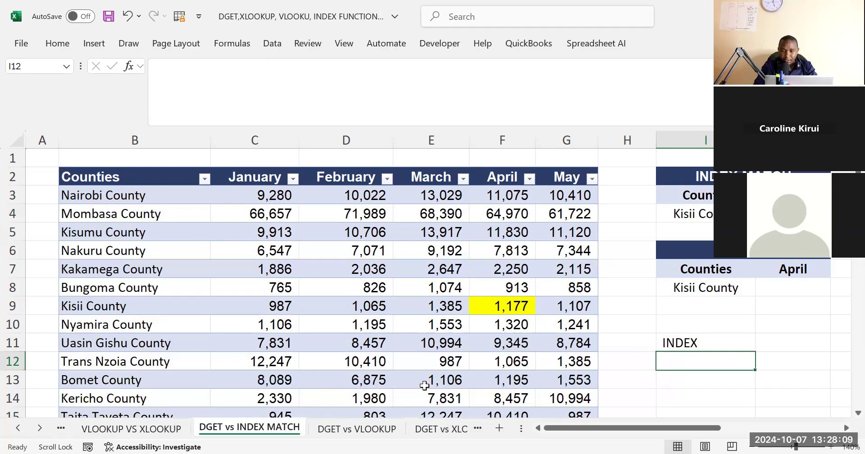
click(670, 309)
click(712, 249)
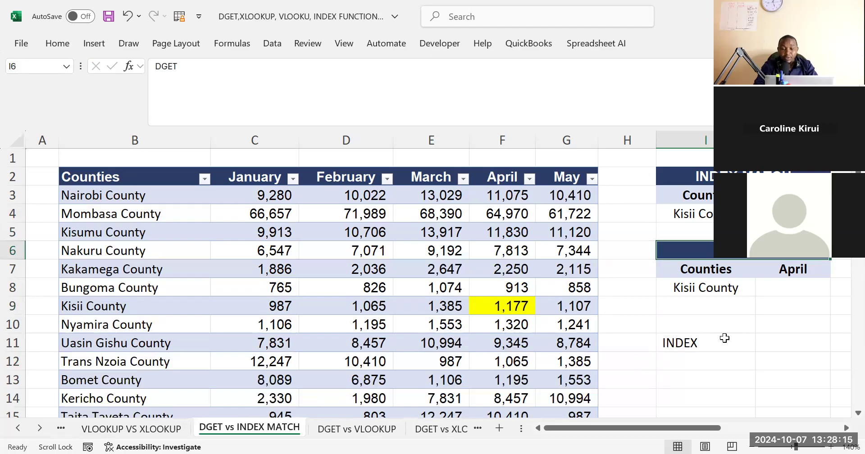
click(680, 350)
key(Delete)
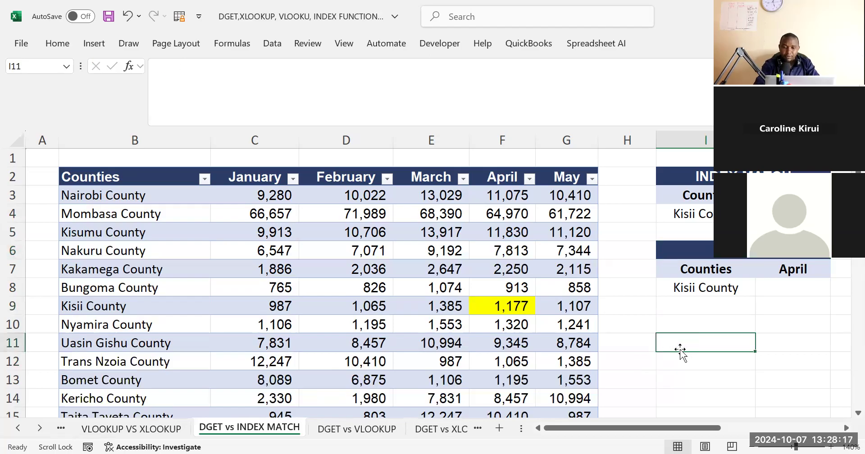
click(689, 303)
click(666, 328)
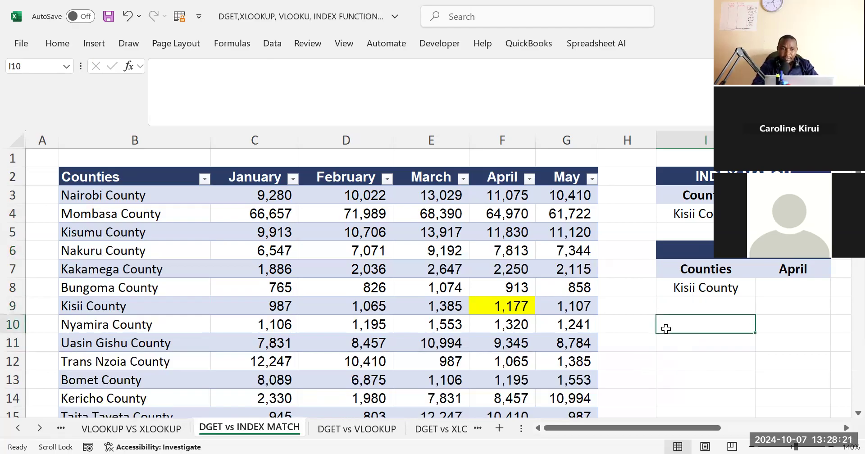
Start a DGET formula in J8 with the whole county table, headers included (Table3[#All]), as its database
click(793, 293)
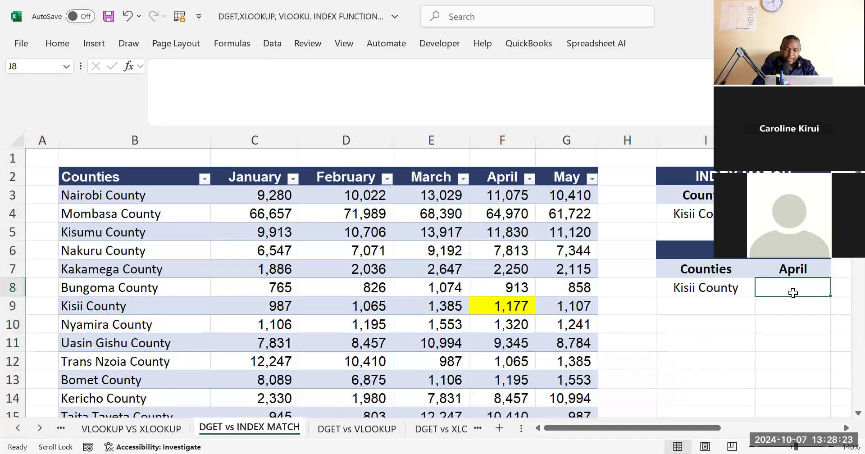
text(=D)
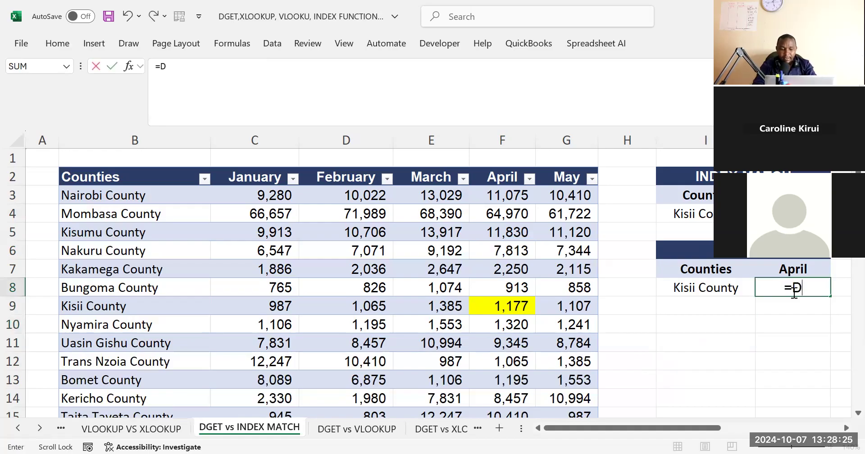
text(G)
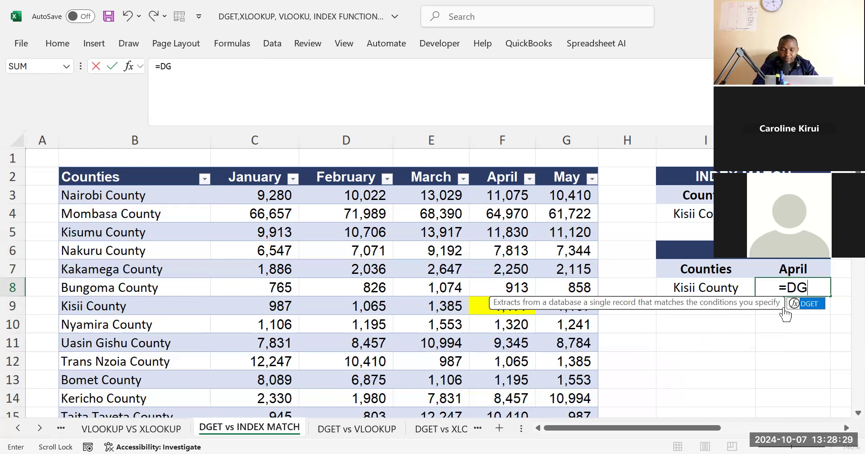
key(Tab)
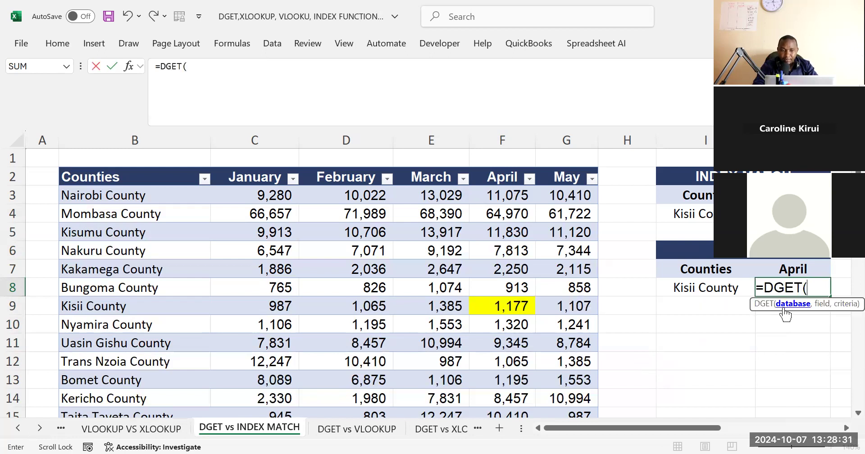
click(113, 177)
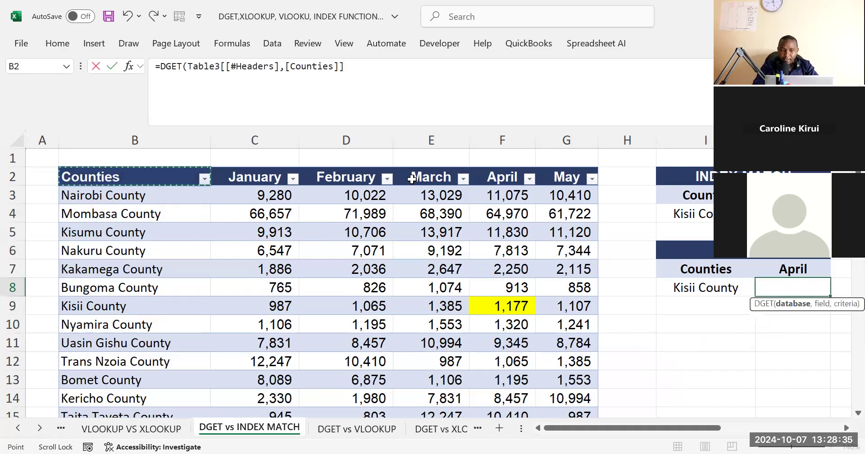
drag(528, 174, 549, 174)
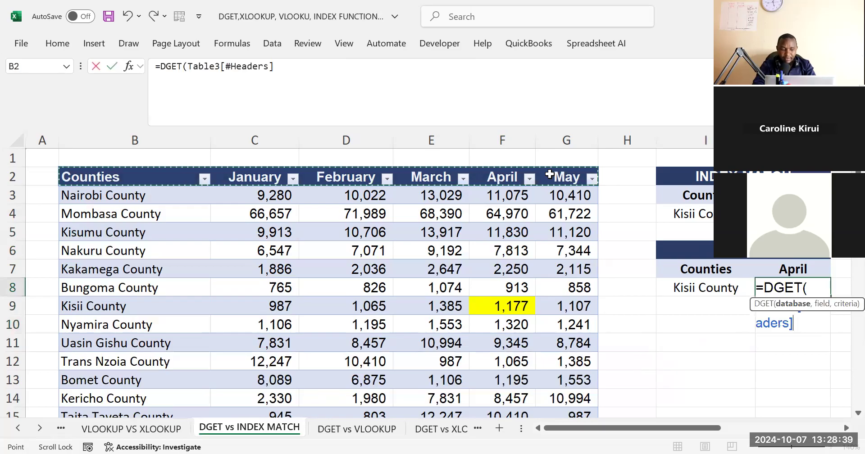
key(ctrl+shift+Down)
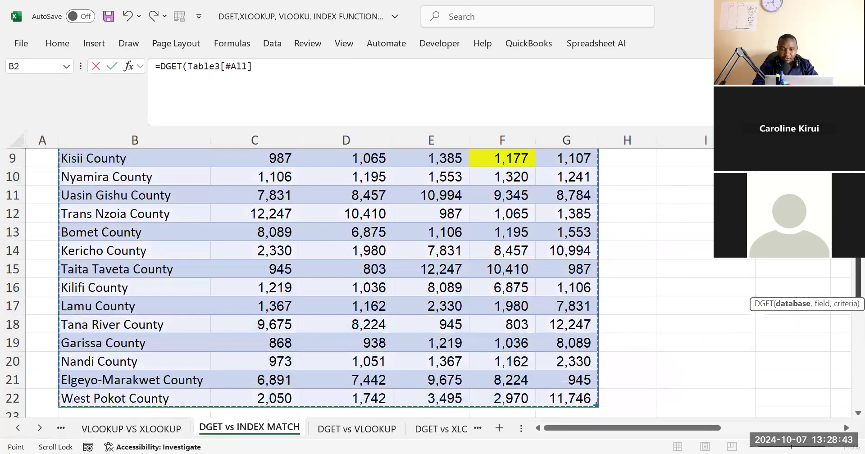
scroll(425, 284, up, 3)
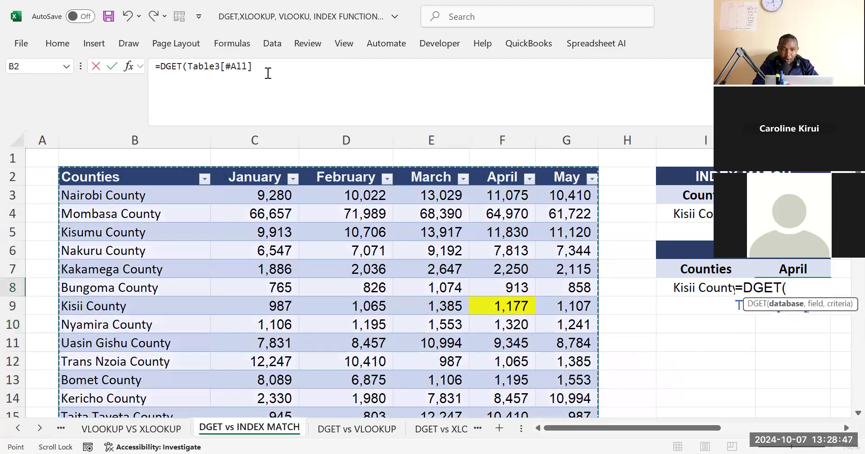
Set the DGET field to the April heading in J7 and its criteria to I7:I8, and enter the formula
text(,)
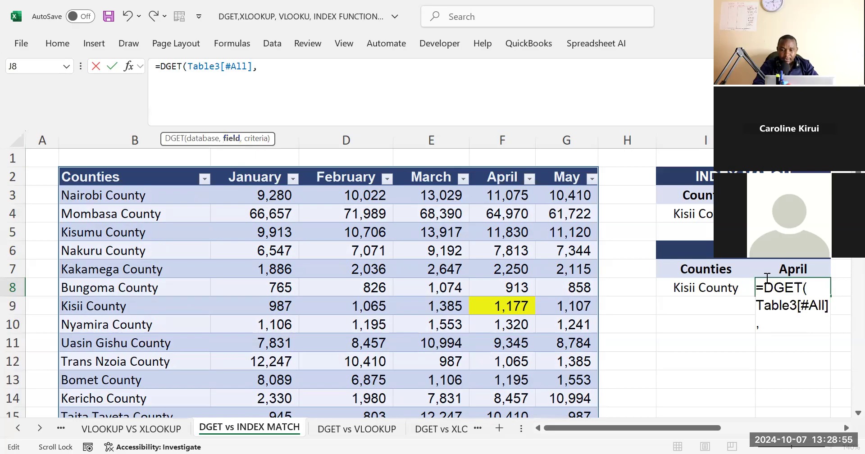
click(795, 270)
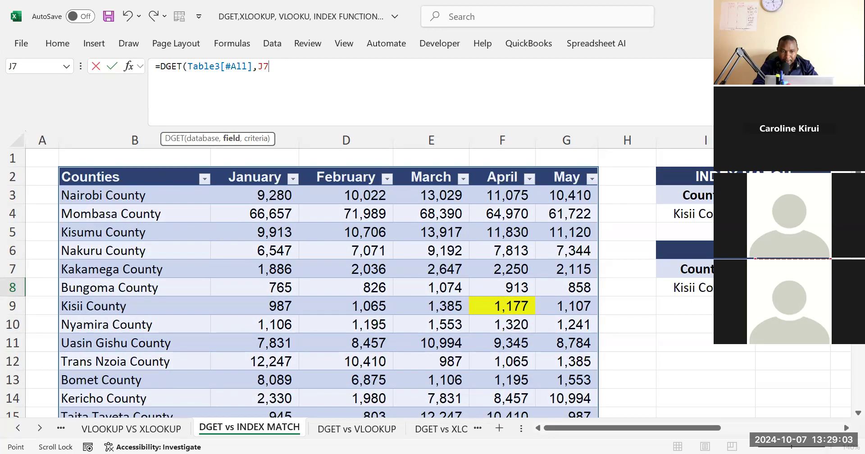
text(,)
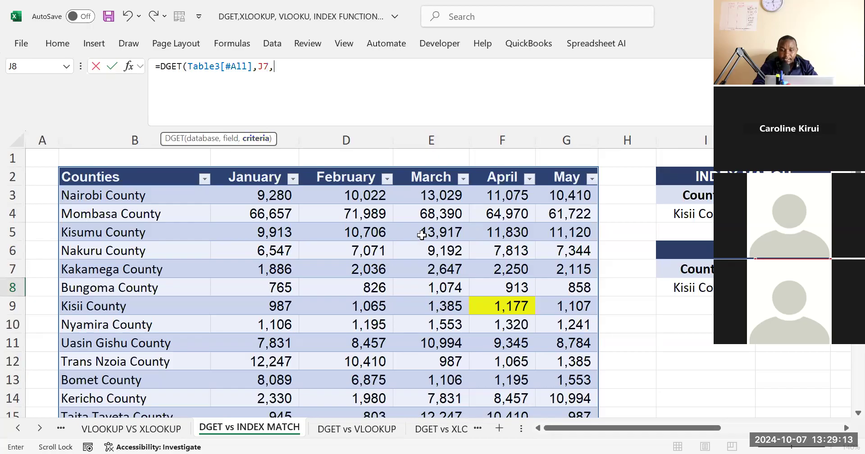
drag(686, 270, 693, 282)
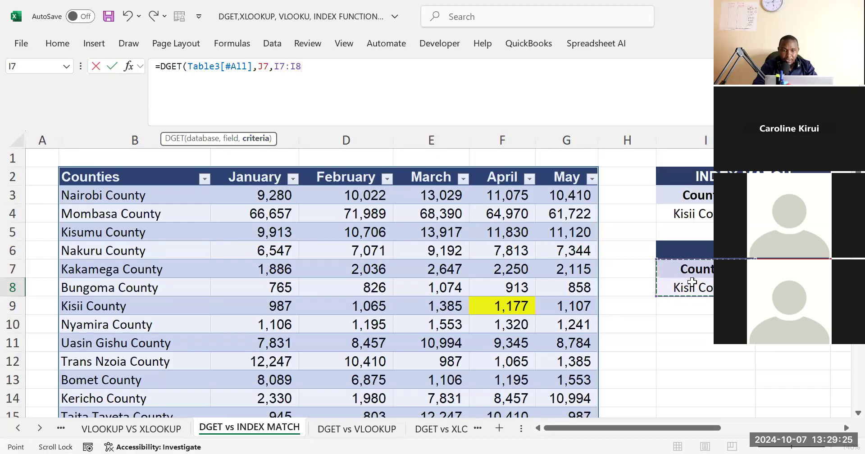
key(Escape)
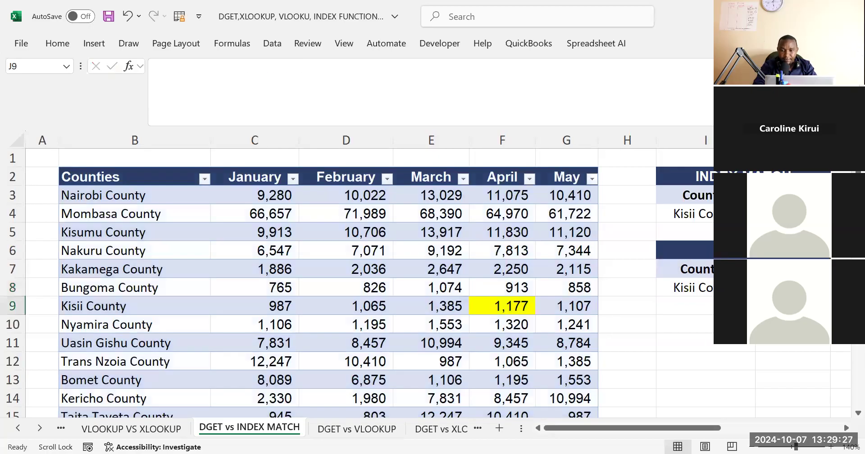
Compare the DGET formula in J8 with the XLOOKUP formula in J4, and check the DGET block's title and Counties heading
click(793, 287)
click(792, 213)
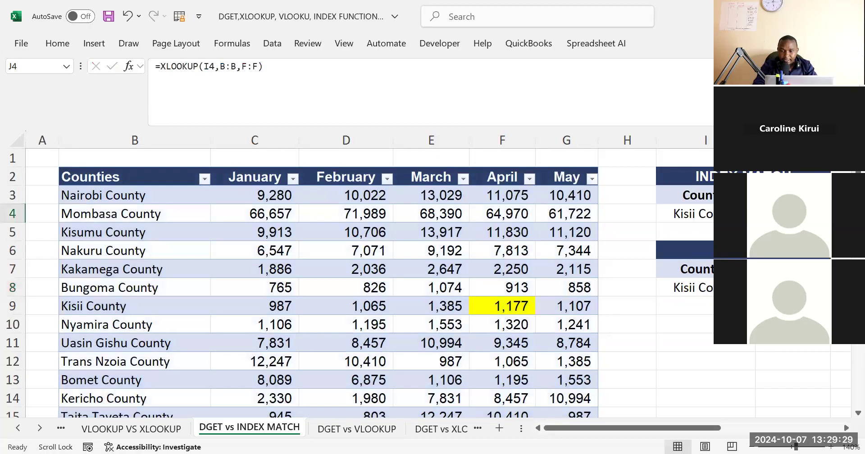
click(793, 287)
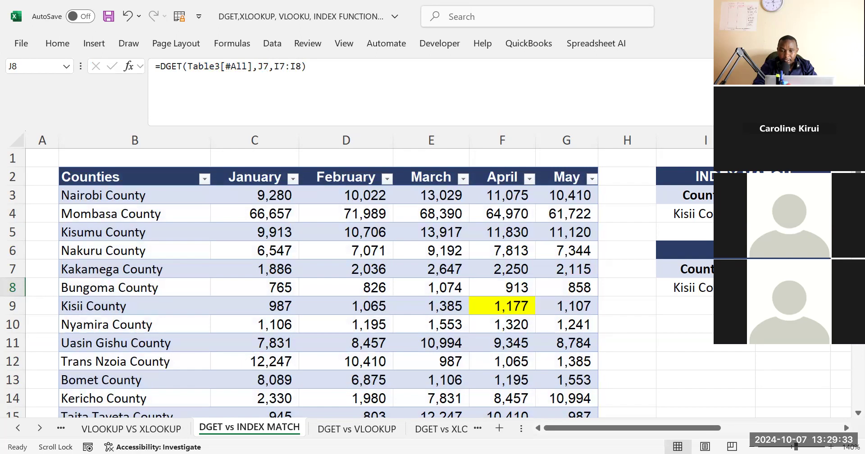
click(793, 214)
click(705, 324)
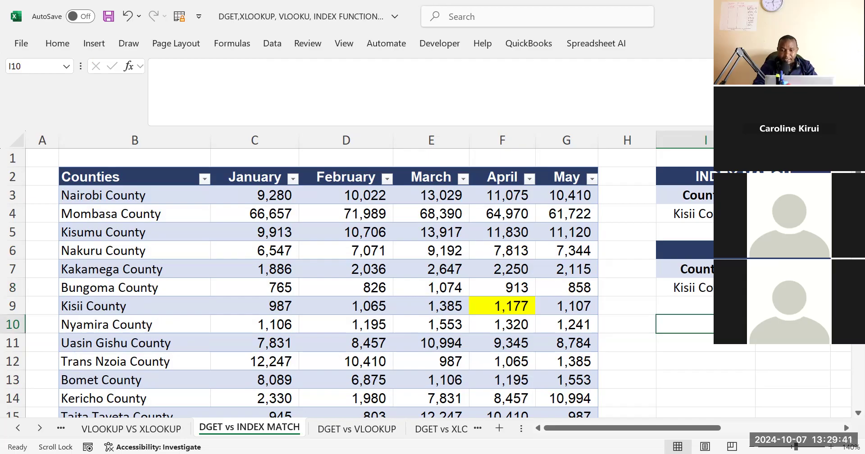
click(793, 324)
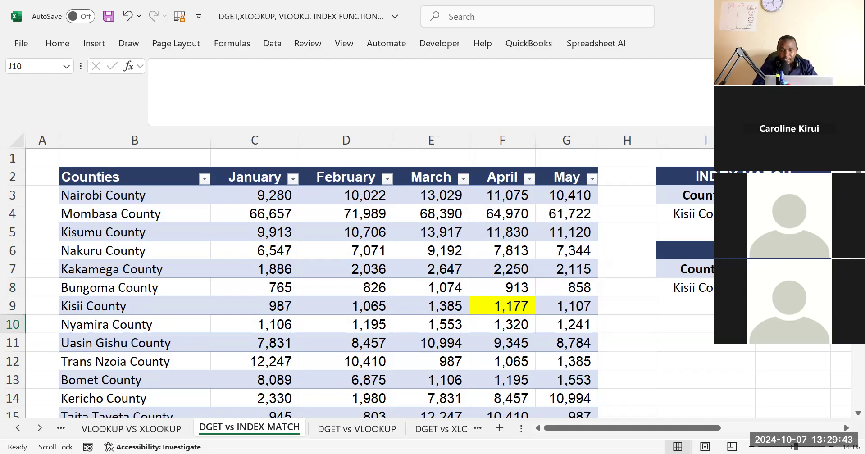
click(766, 250)
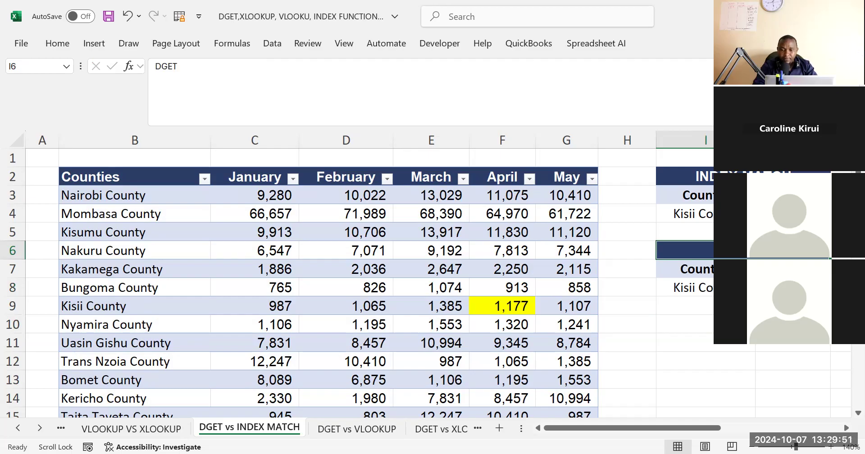
click(793, 324)
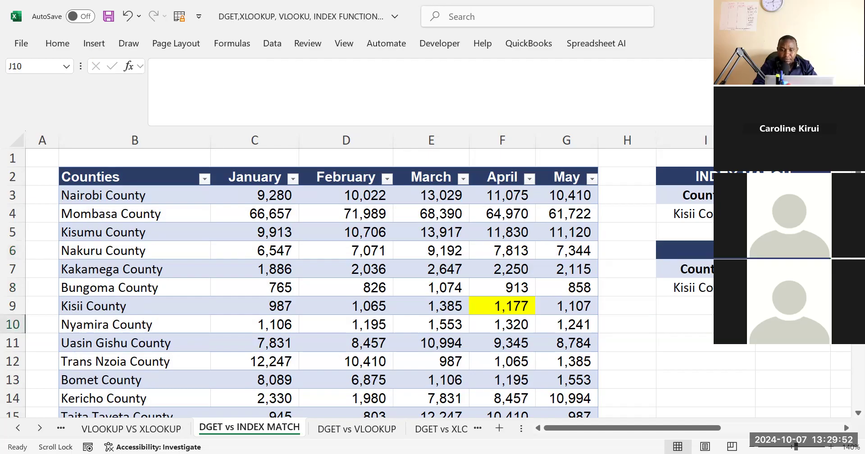
click(711, 269)
click(739, 250)
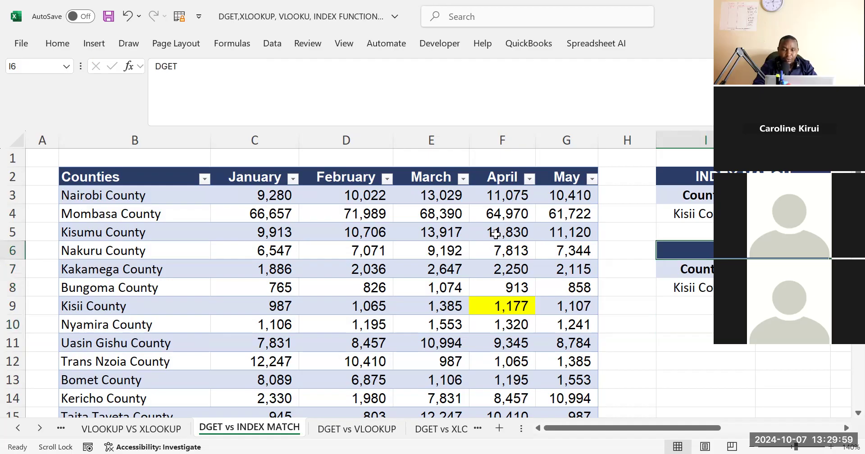
Rename the county table's first column header in B2 to County
click(138, 167)
click(106, 174)
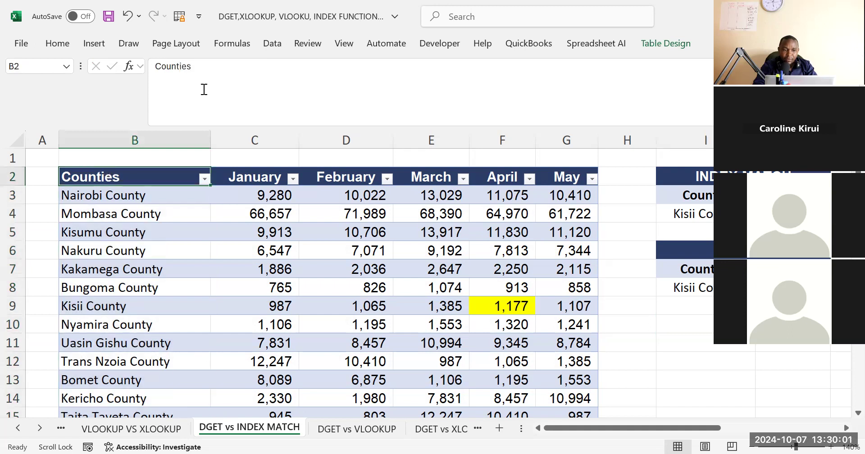
click(200, 64)
key(BackSpace)
key(BackSpace)
key(BackSpace)
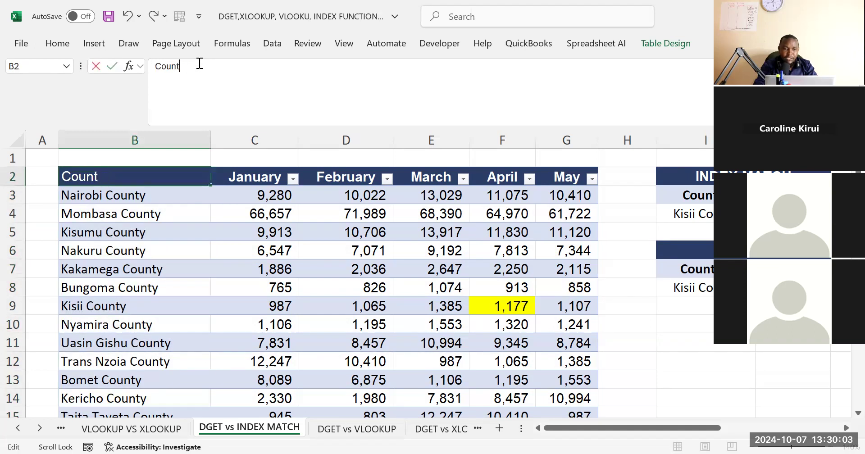
text(Y)
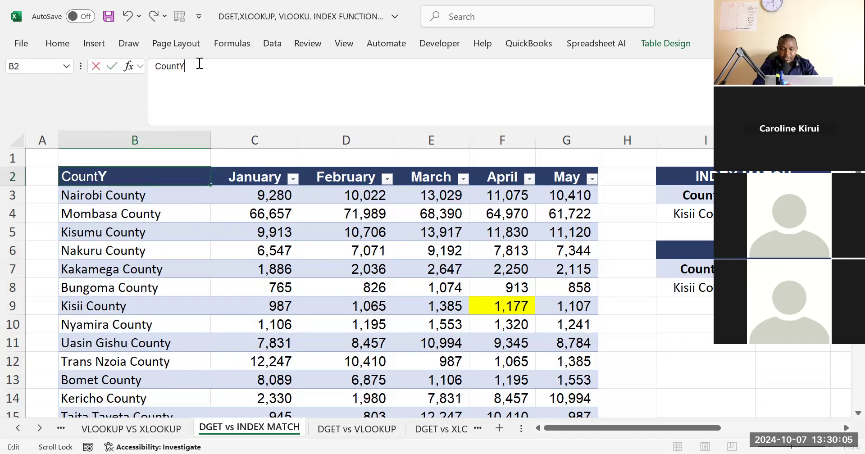
key(BackSpace)
text(y)
key(Return)
Review the DGET formula in J8 and compare its criteria cells I7 and I8 with the table header in B2
click(792, 288)
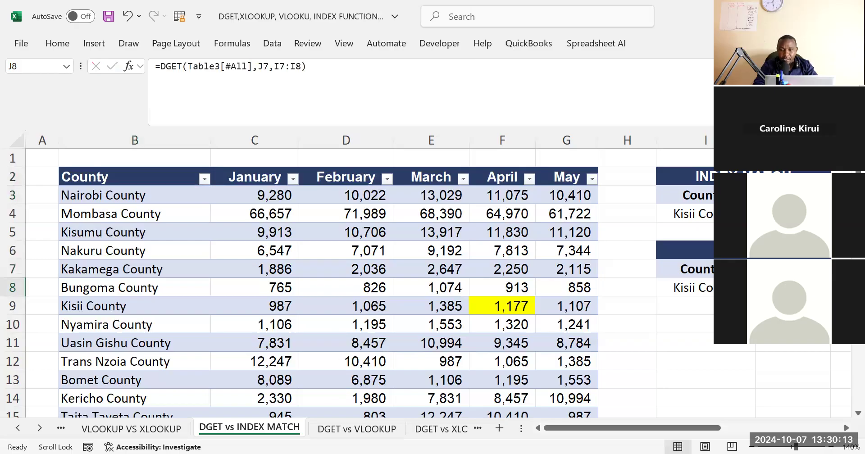
drag(792, 269, 702, 334)
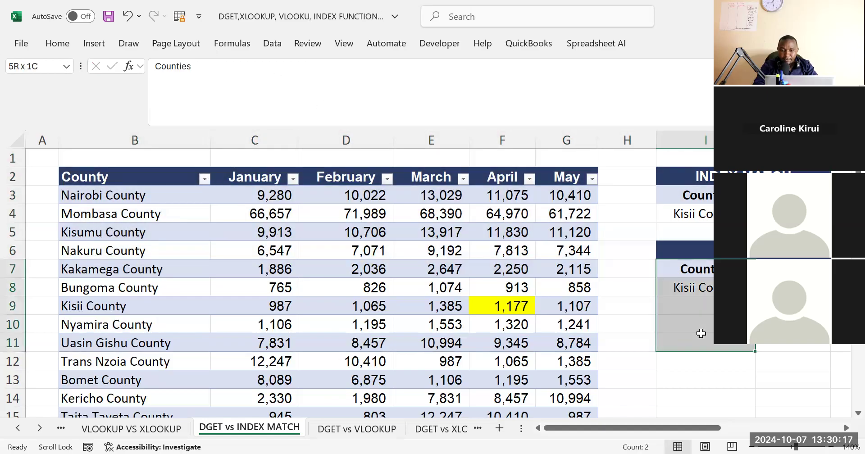
click(710, 264)
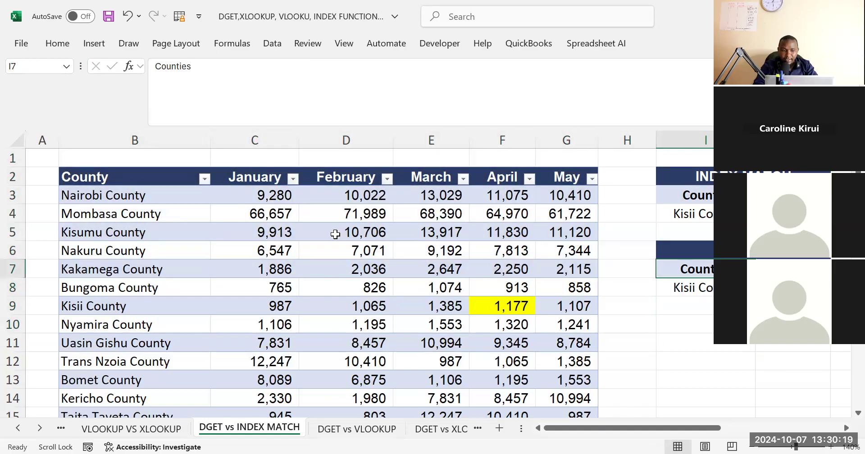
click(106, 177)
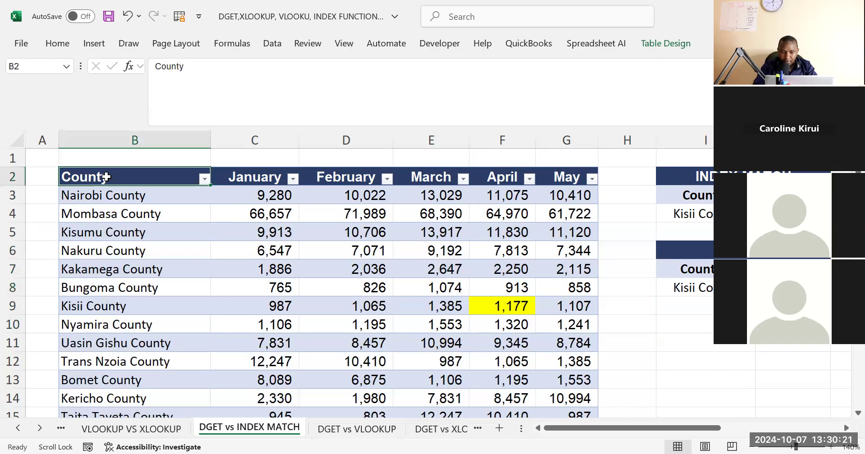
click(685, 287)
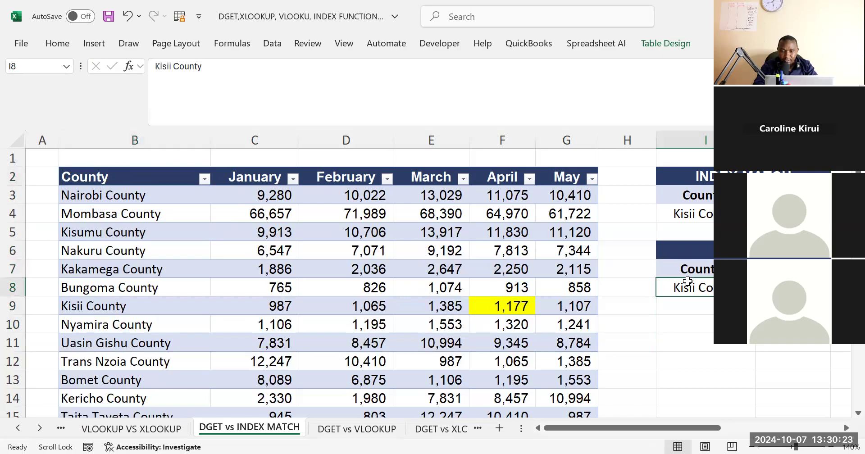
click(685, 271)
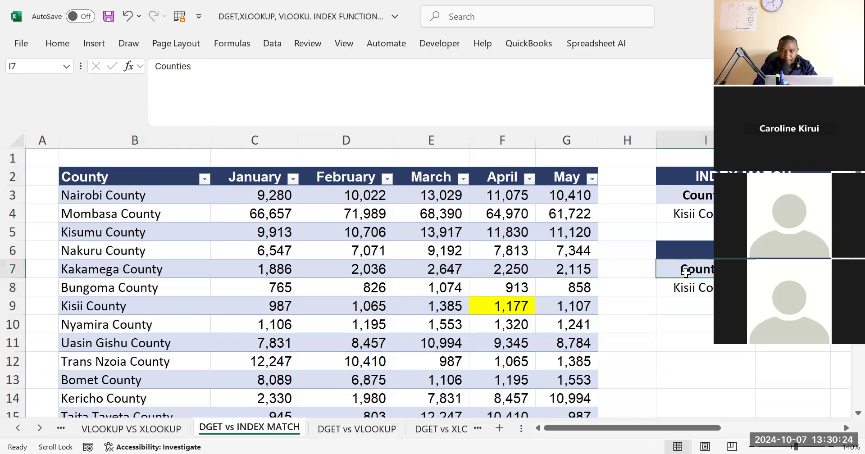
click(108, 176)
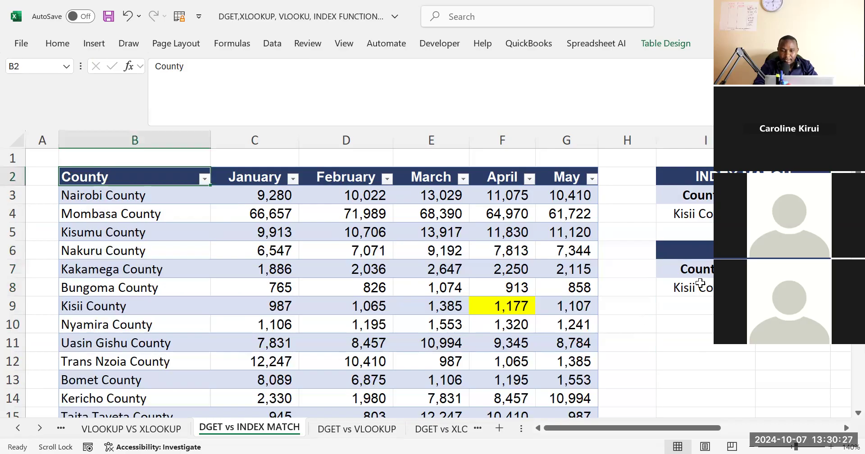
click(694, 251)
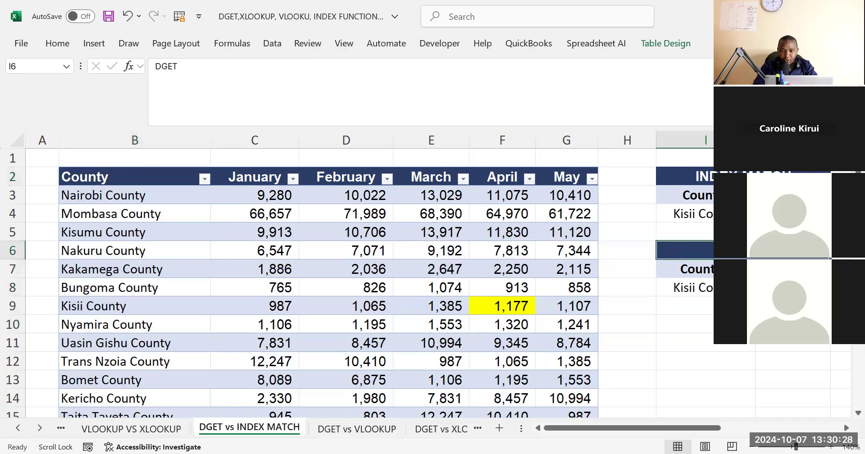
Clear the Country heading from cell I3 in the INDEX MATCH block
click(709, 196)
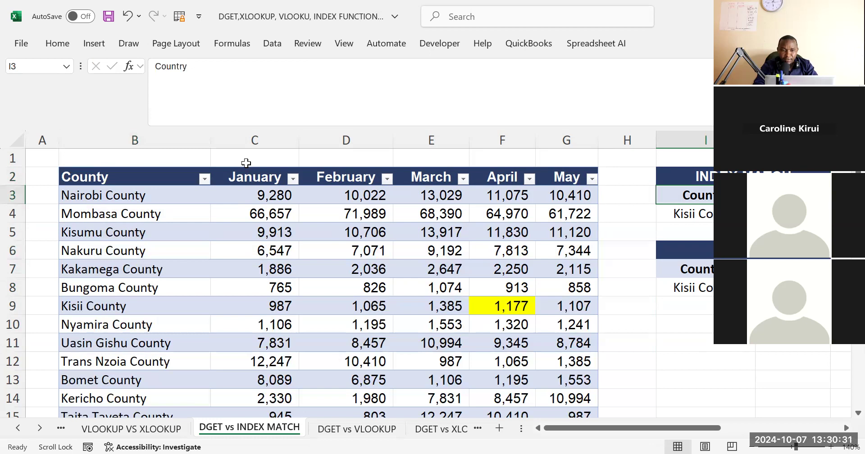
drag(212, 82, 81, 97)
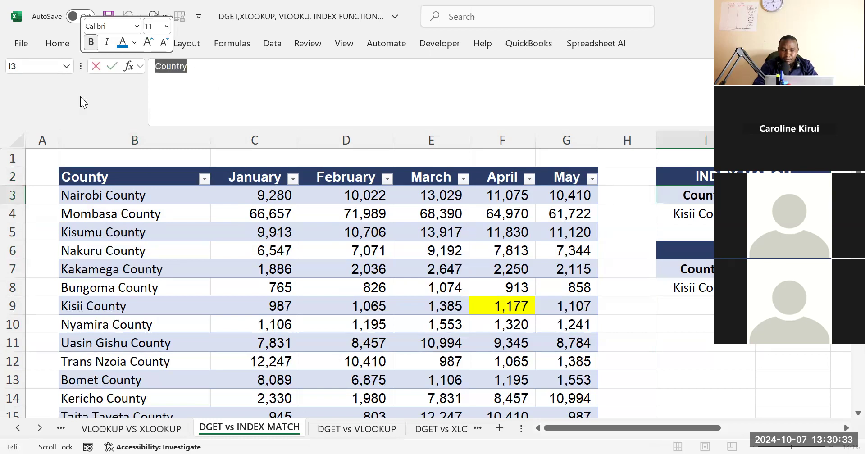
key(Delete)
key(alt+Tab)
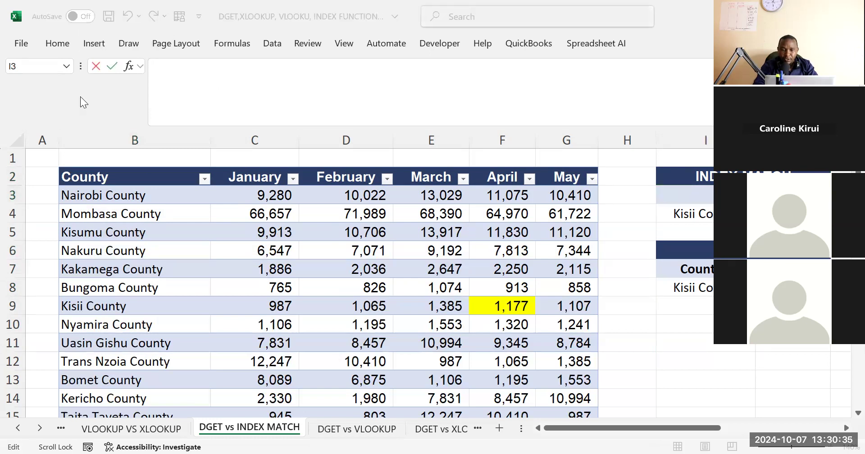
click(702, 281)
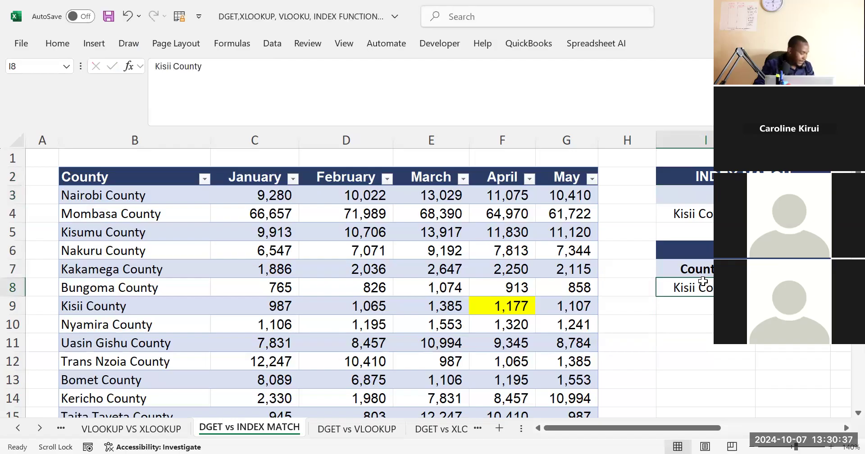
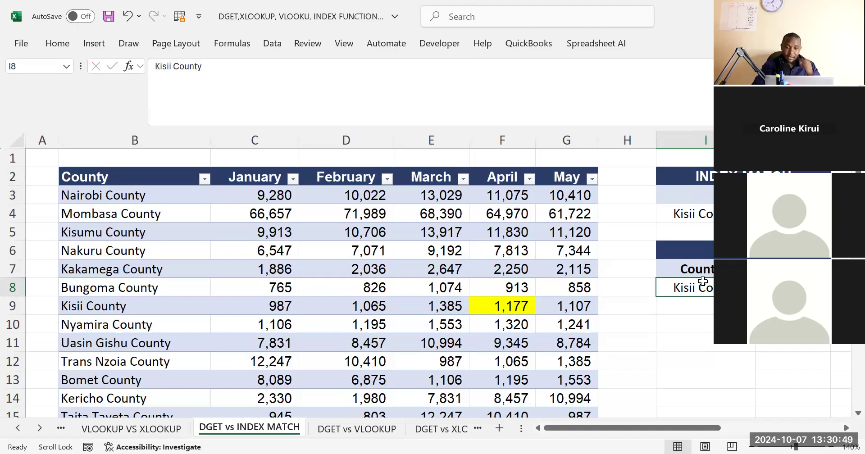
click(703, 324)
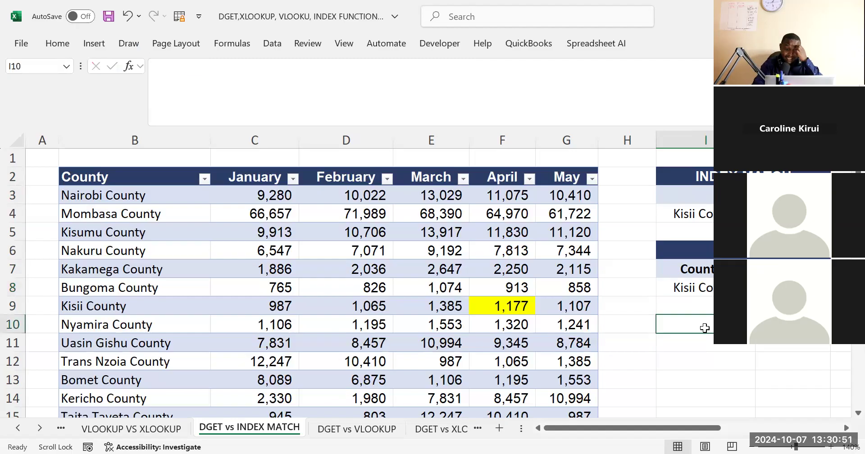
click(712, 264)
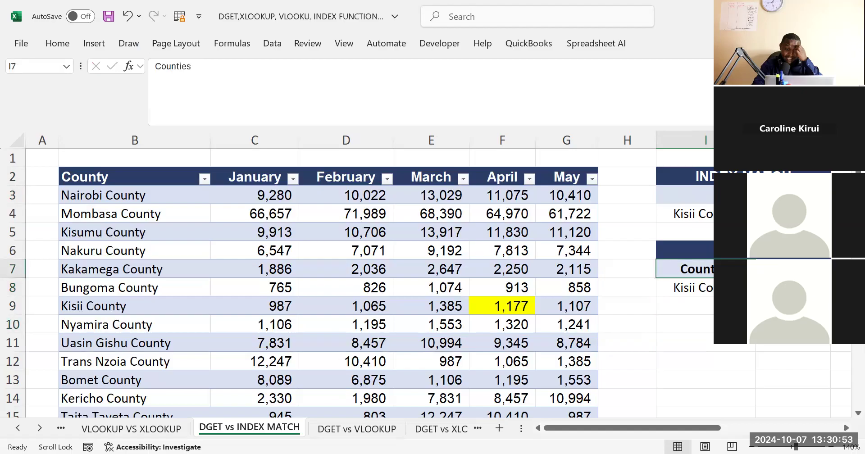
key(Down)
click(646, 322)
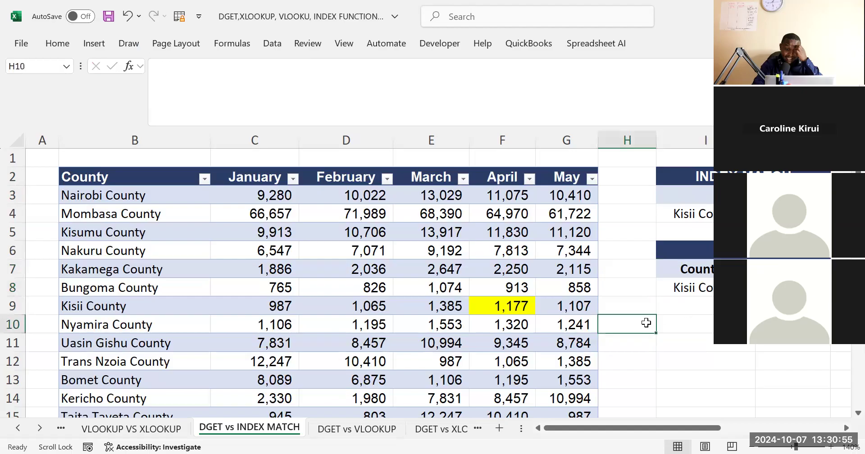
scroll(646, 322, down, 2)
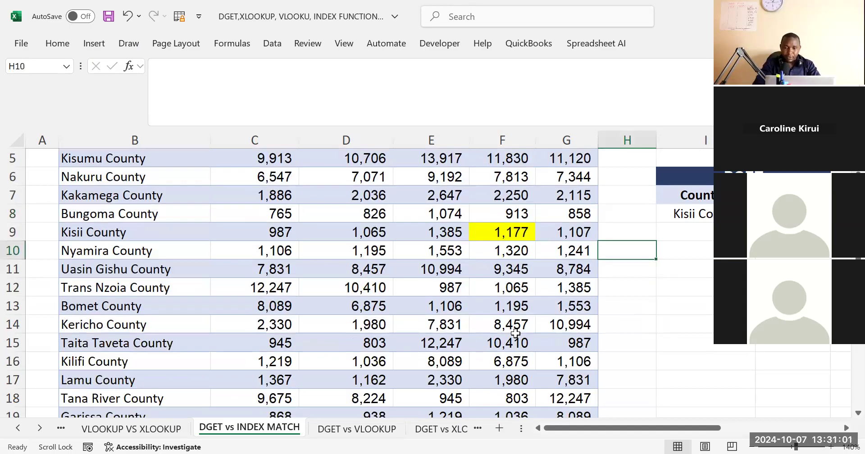
click(730, 306)
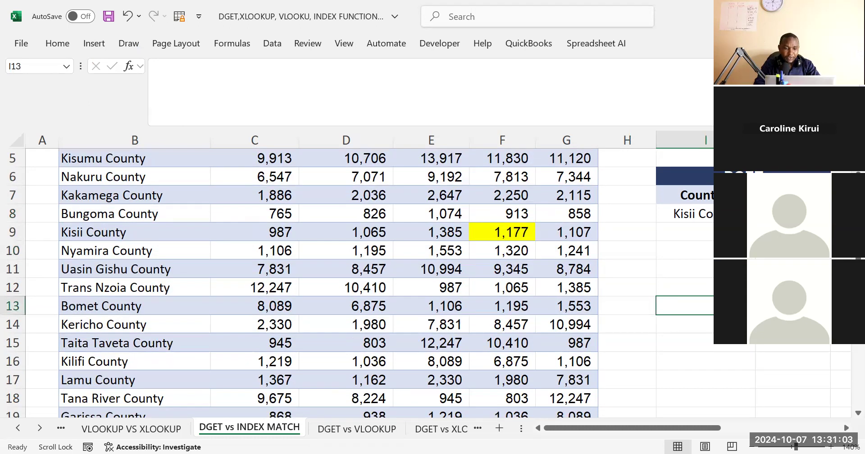
click(639, 305)
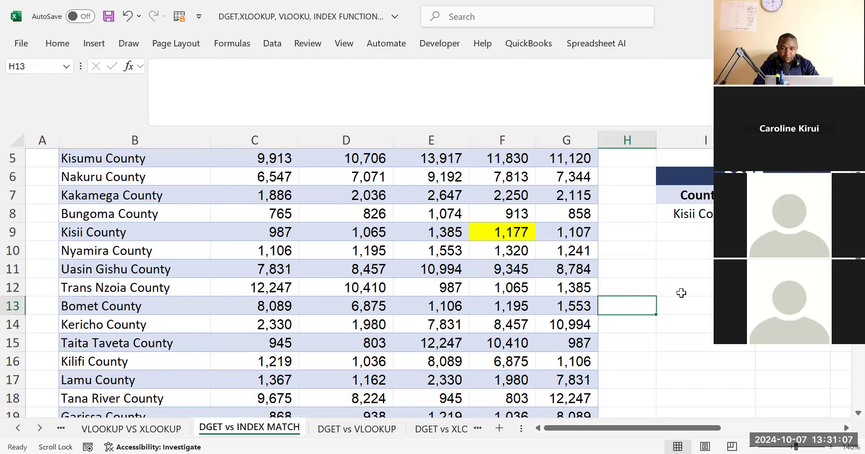
click(144, 428)
click(241, 431)
click(665, 290)
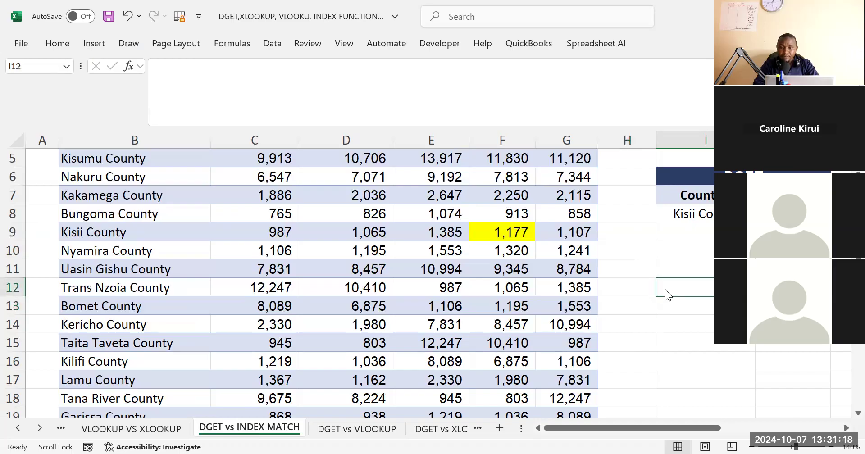
click(668, 247)
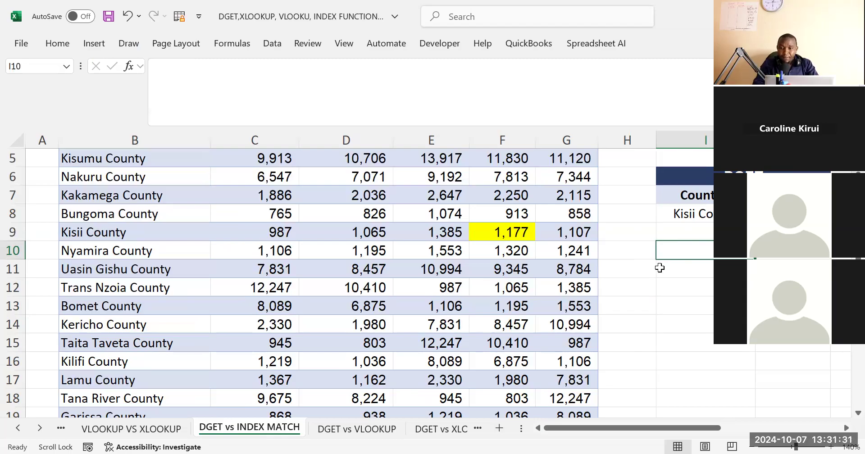
click(659, 292)
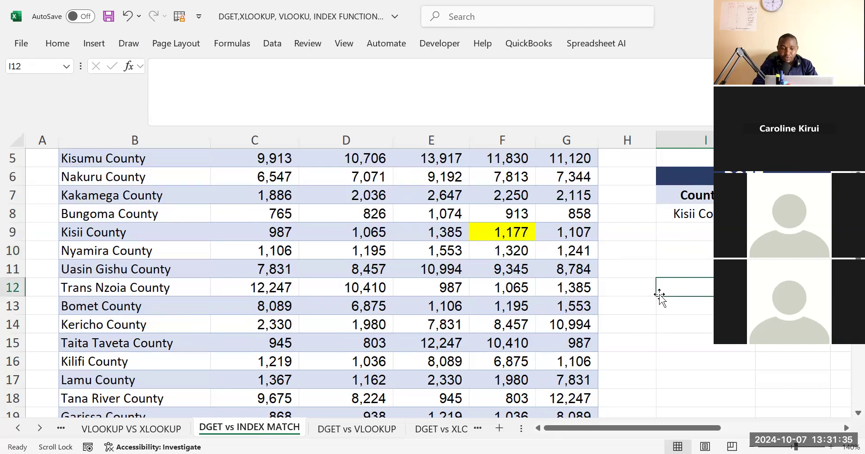
click(673, 299)
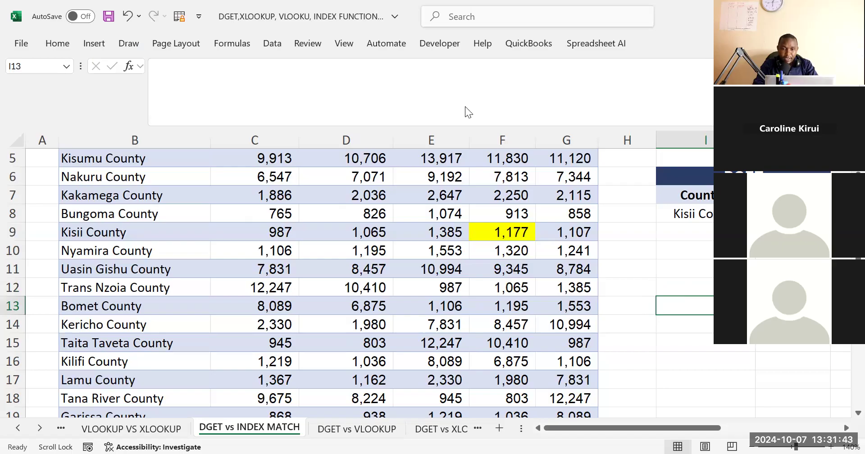
click(666, 258)
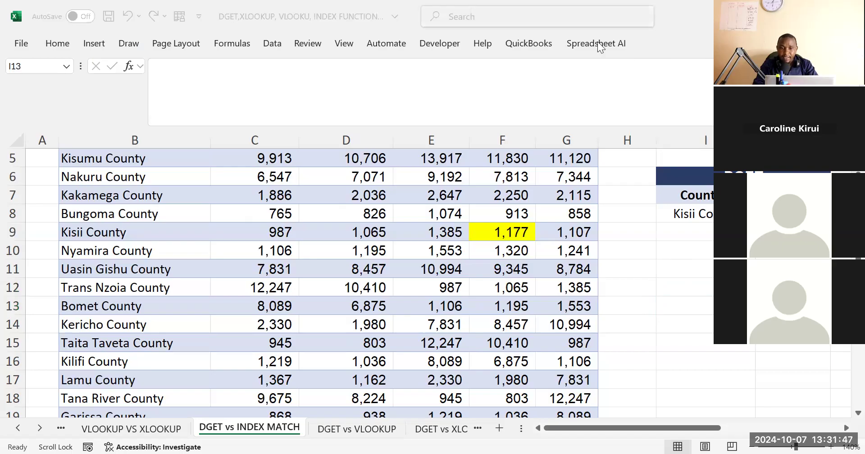
click(674, 262)
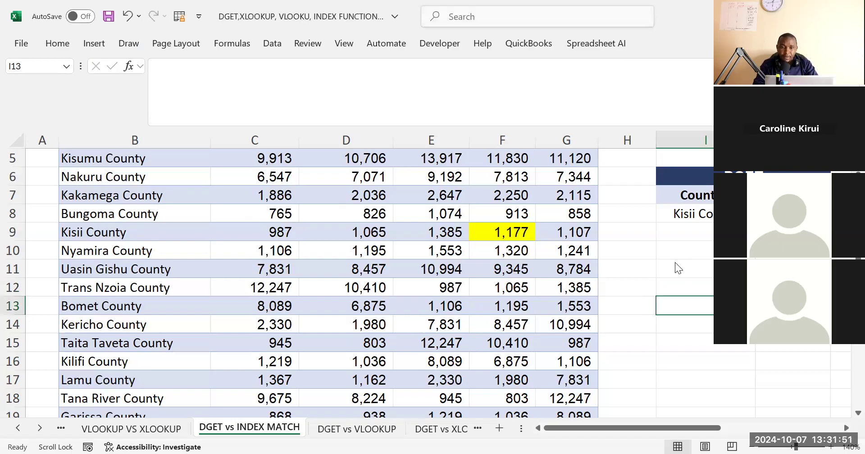
click(695, 276)
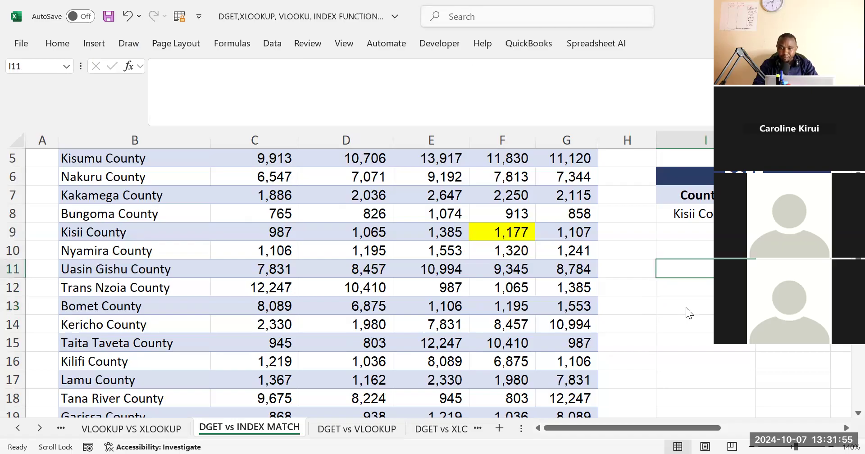
click(662, 294)
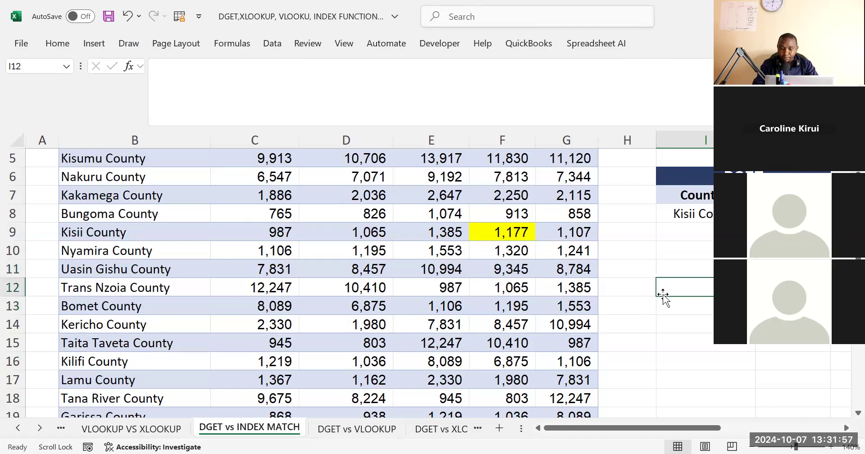
Rename the county table's first column header in B2 to Counties, matching the DGET criteria heading in I7
scroll(662, 294, right, 2)
scroll(456, 207, right, 1)
click(456, 208)
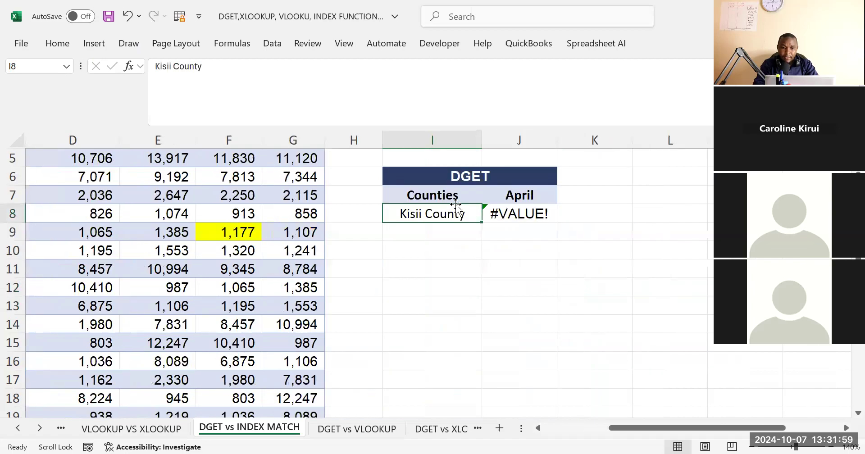
click(418, 193)
scroll(418, 192, left, 3)
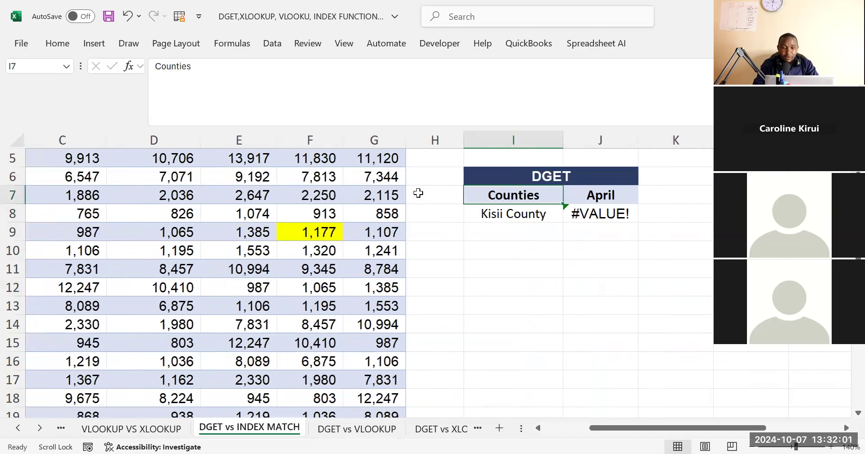
scroll(418, 193, up, 2)
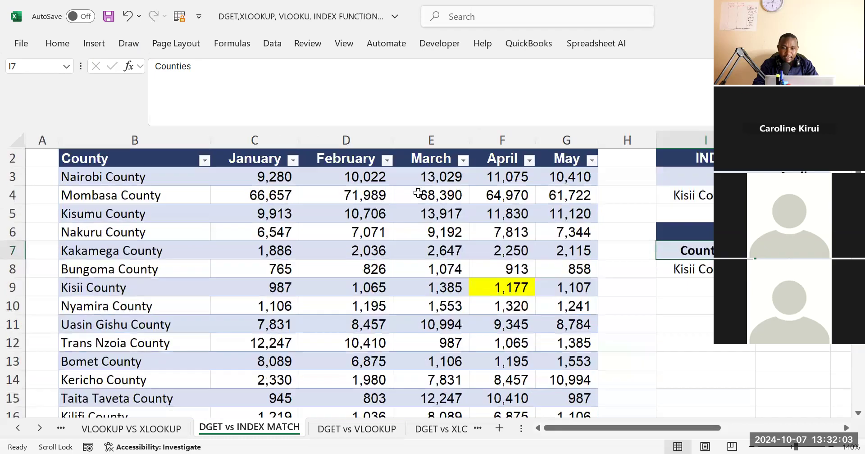
click(129, 173)
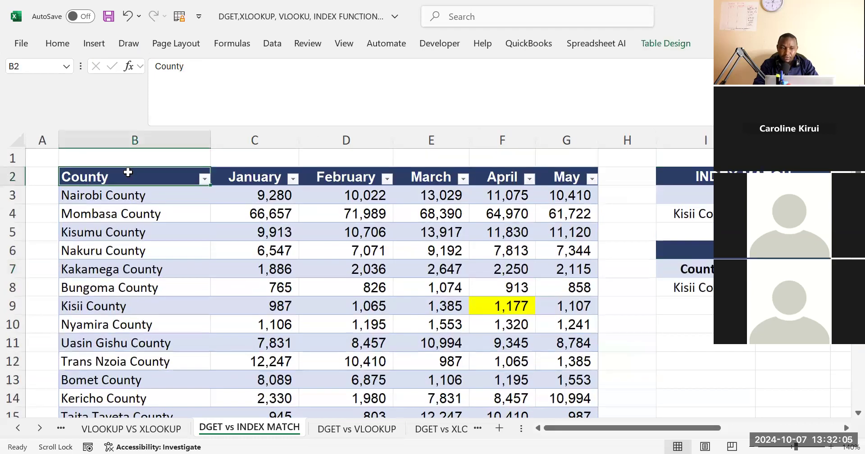
click(192, 81)
key(BackSpace)
text(ies)
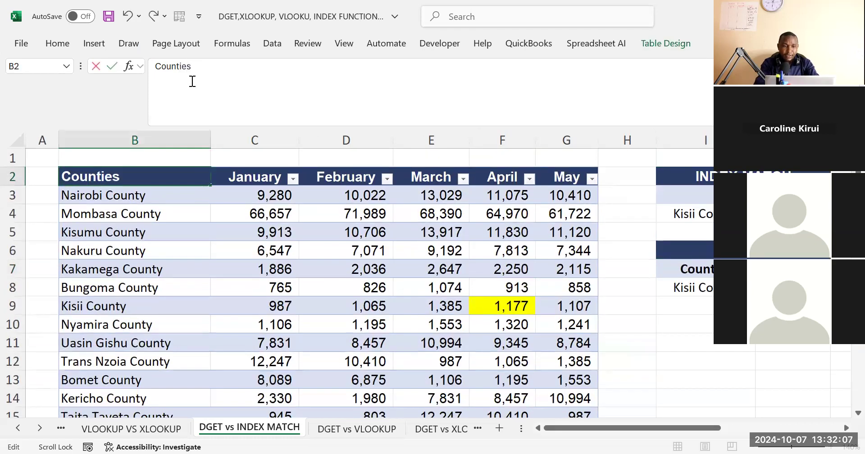
key(Return)
Check the DGET result in J8 against the INDEX MATCH block's April figure in J4
click(655, 321)
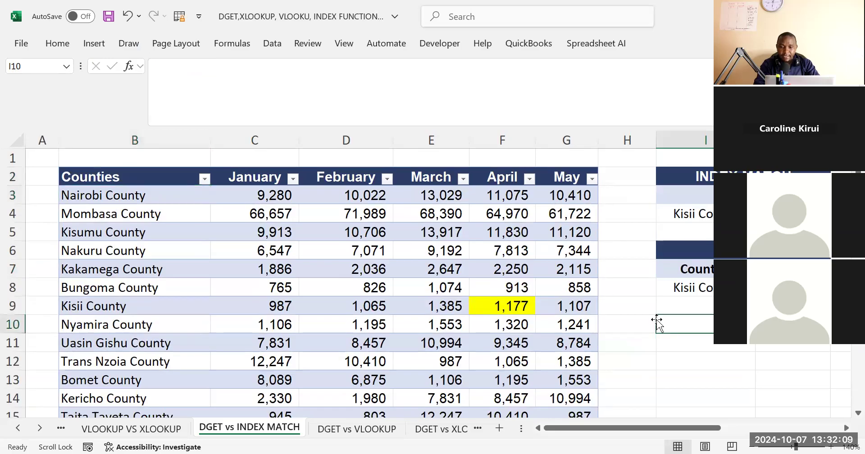
scroll(656, 319, right, 3)
scroll(656, 319, right, 2)
click(612, 280)
scroll(612, 281, right, 1)
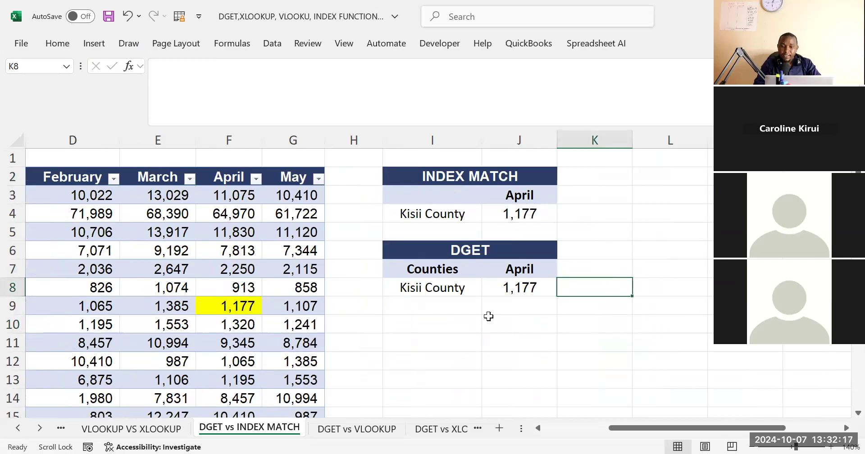
click(453, 329)
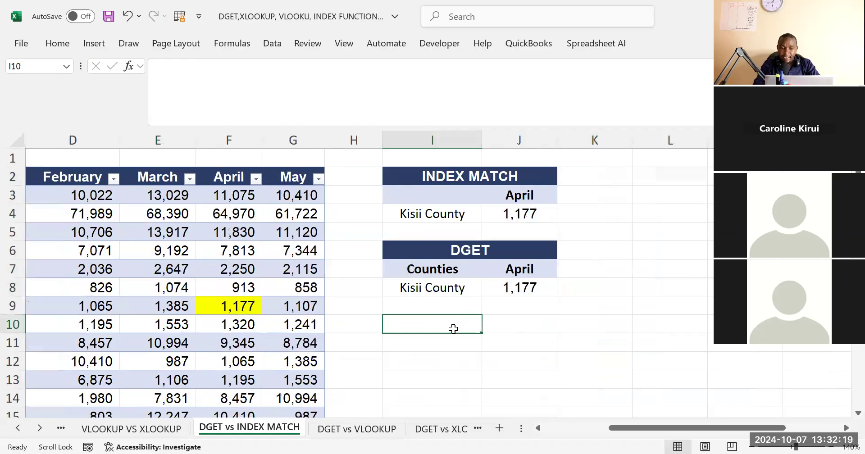
Start a list of payment methods below the DGET block with cash in I12 and mpesa in I13
scroll(453, 329, down, 1)
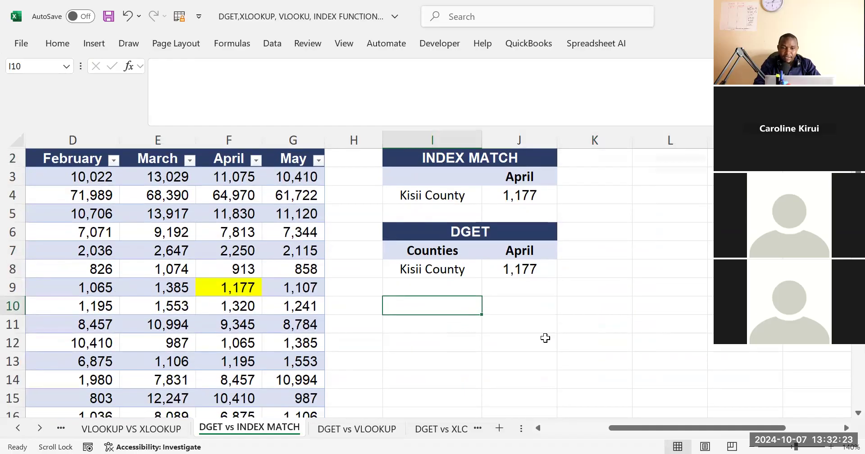
click(448, 346)
text(cash)
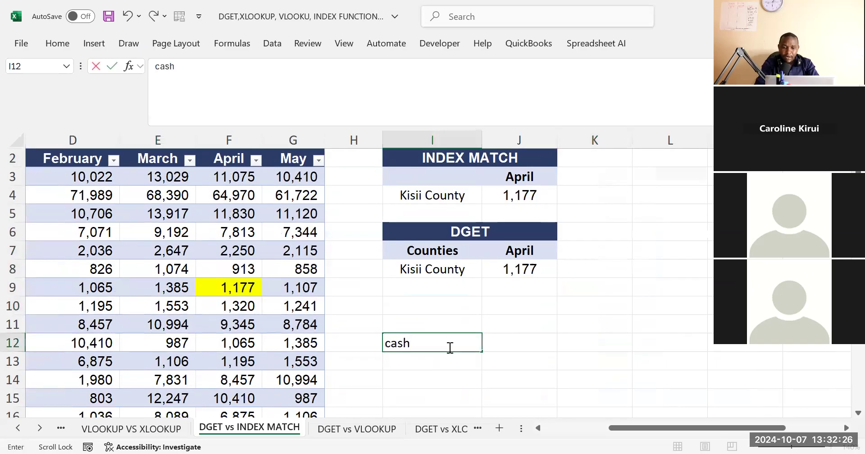
scroll(449, 347, down, 1)
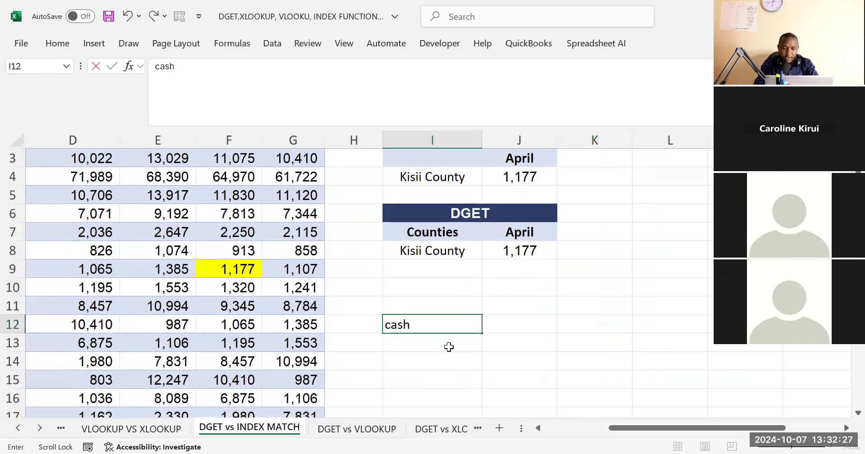
key(Return)
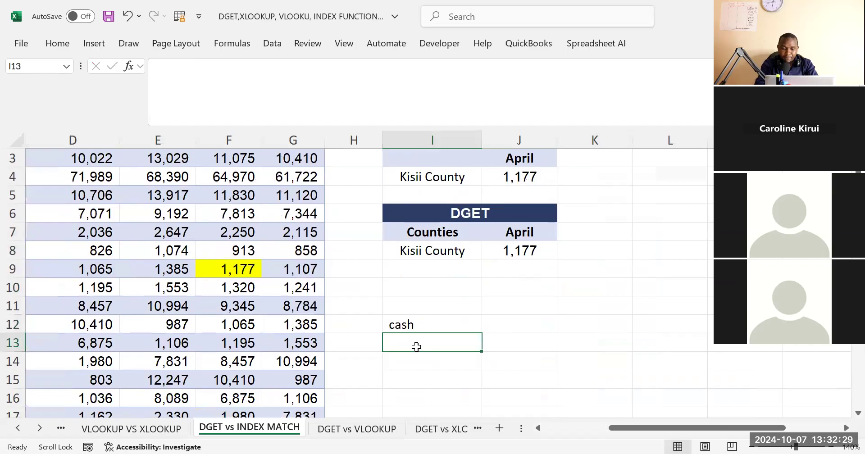
text(mpesa)
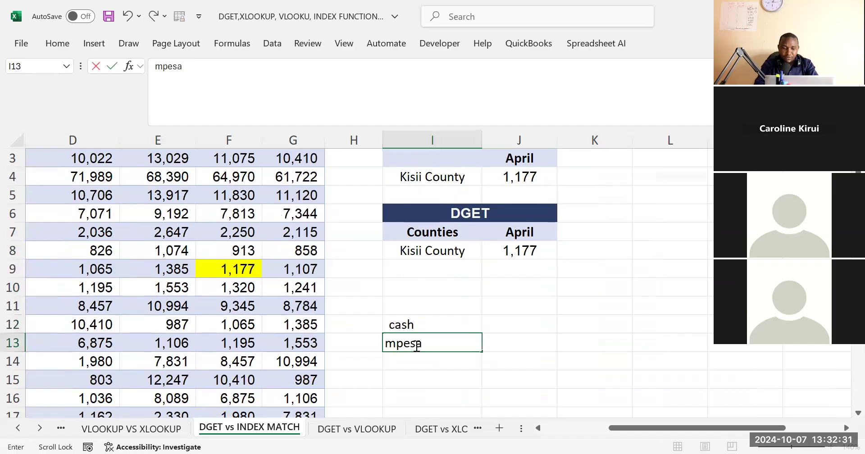
click(405, 360)
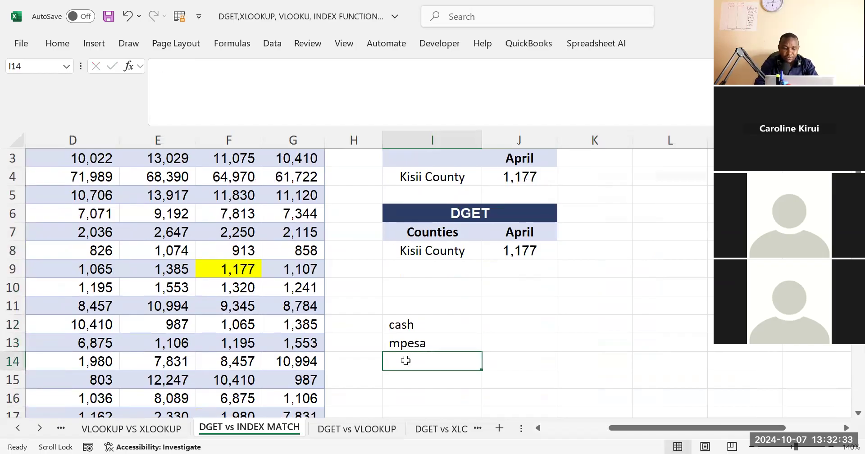
Add Bank in I14 and cheques in I15, and select the payment methods list I12:I15
text(Banj)
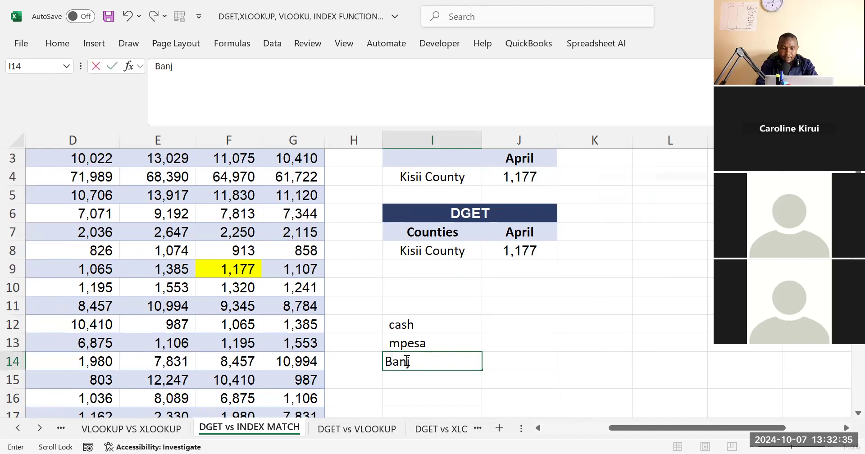
key(BackSpace)
text(k)
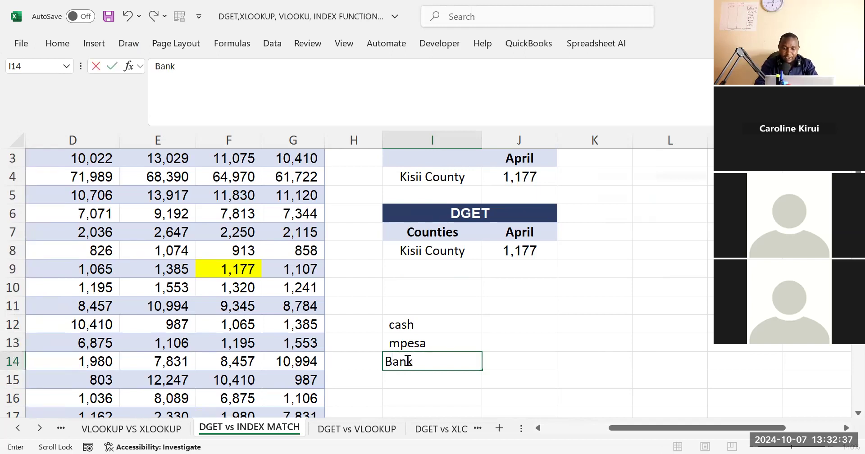
scroll(407, 362, down, 1)
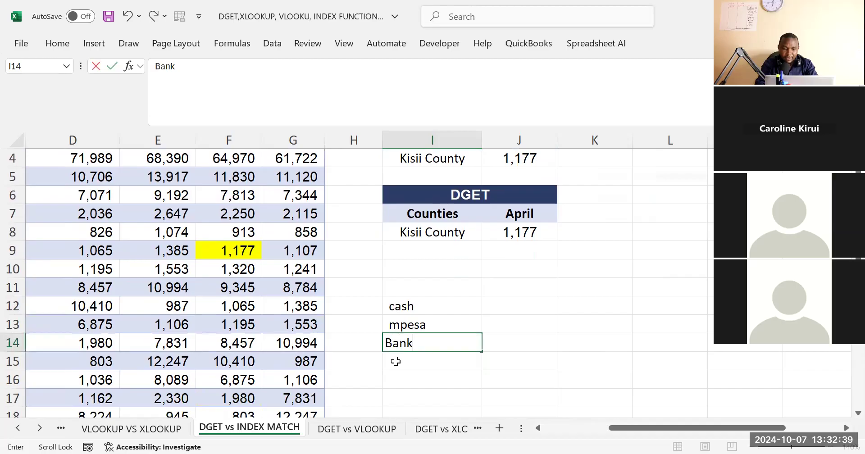
key(Return)
text(cheques)
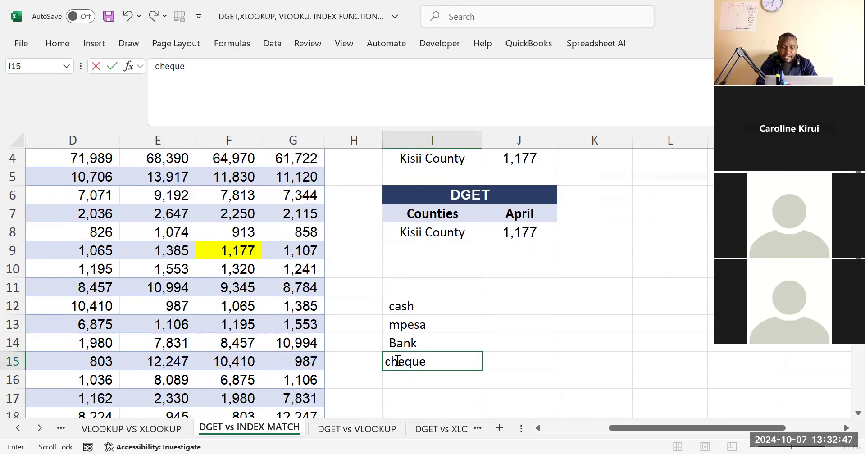
click(572, 305)
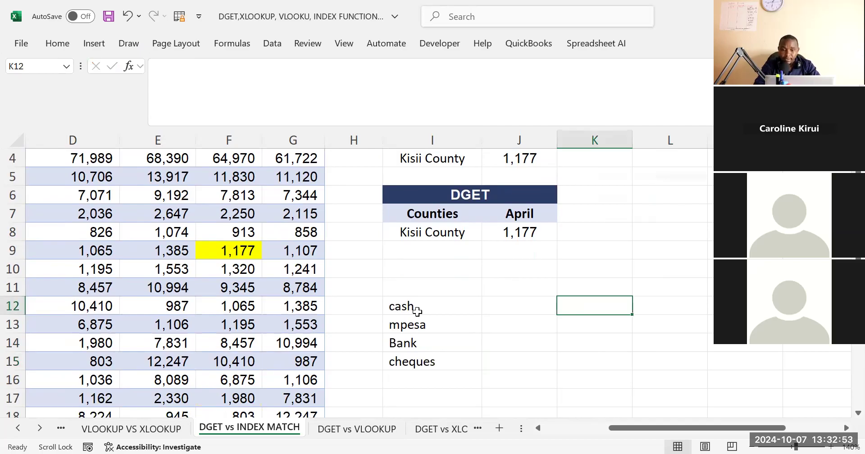
drag(417, 311, 426, 359)
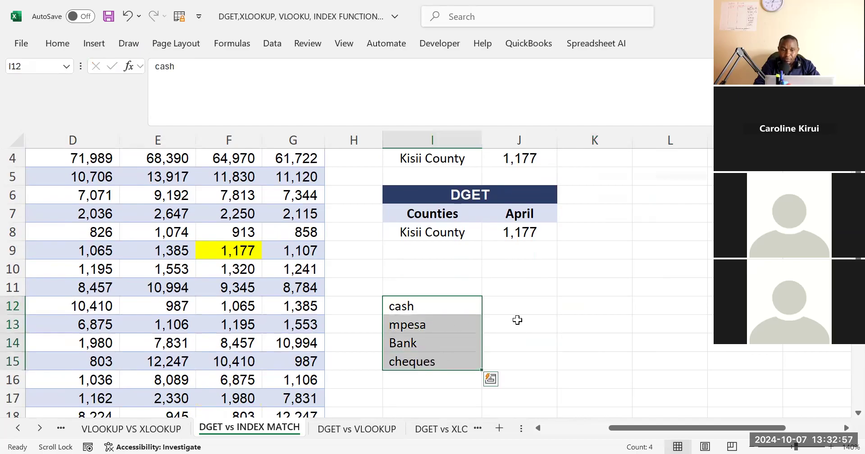
Review the payment methods listed in I12:I15 alongside the DGET formula in J8 and its April heading in J7
click(498, 305)
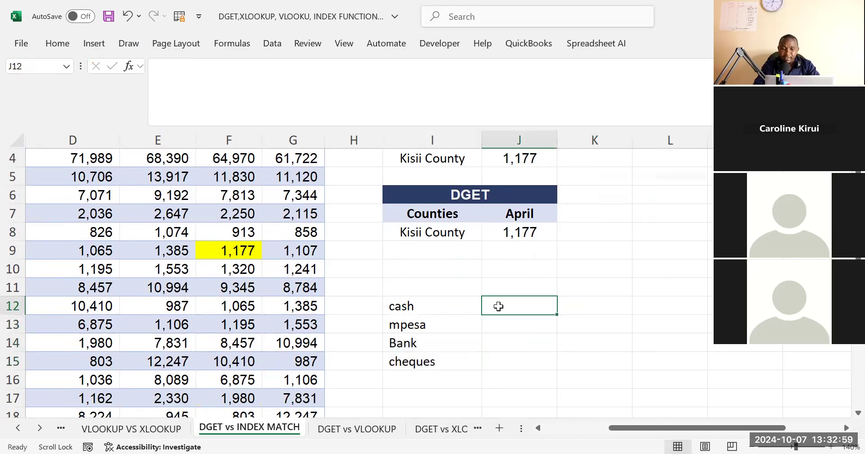
click(418, 308)
click(411, 324)
click(403, 344)
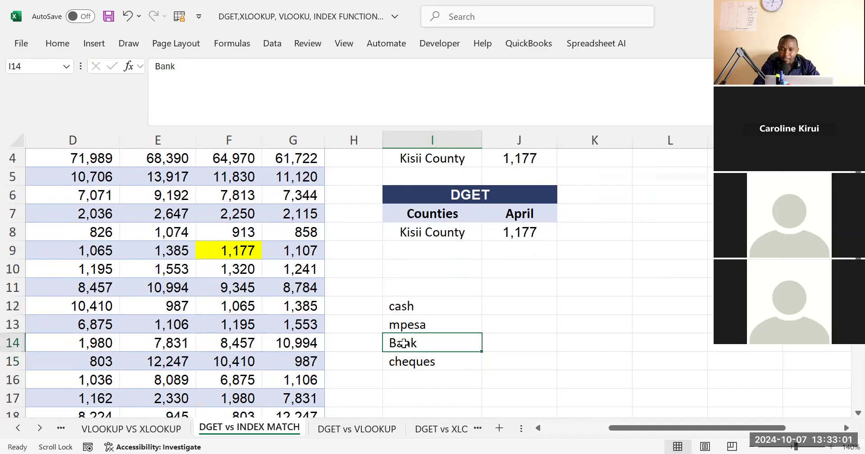
click(415, 365)
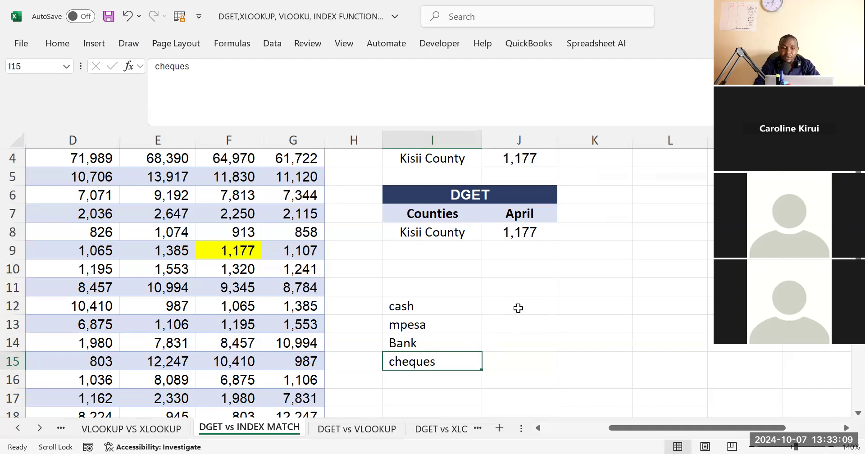
drag(433, 304, 521, 303)
click(524, 218)
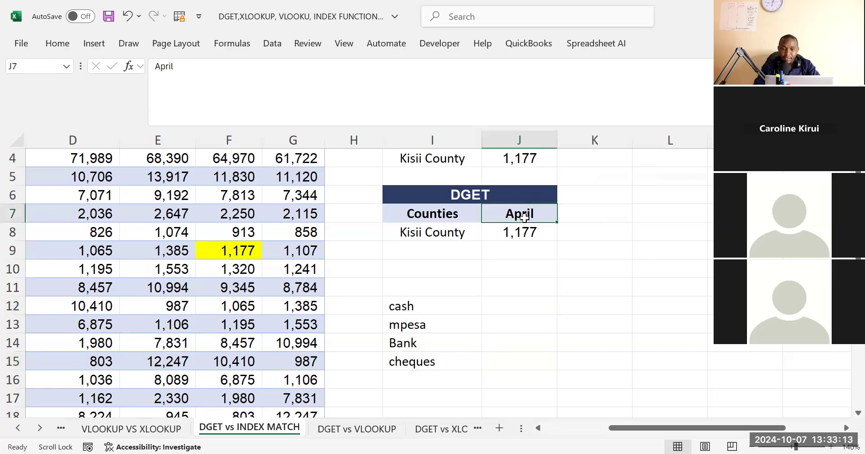
click(520, 239)
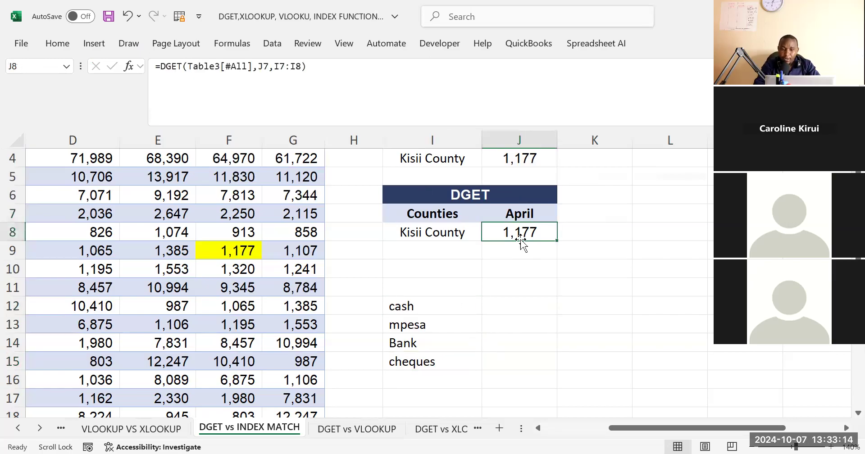
click(484, 311)
drag(412, 303, 444, 360)
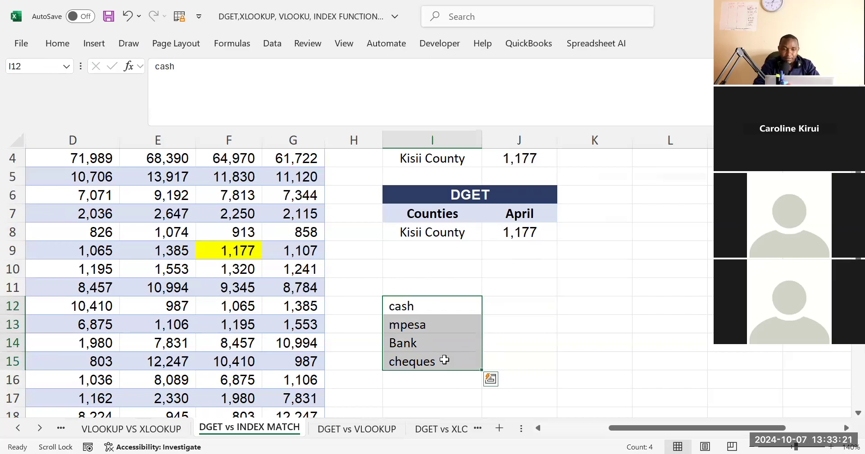
click(525, 343)
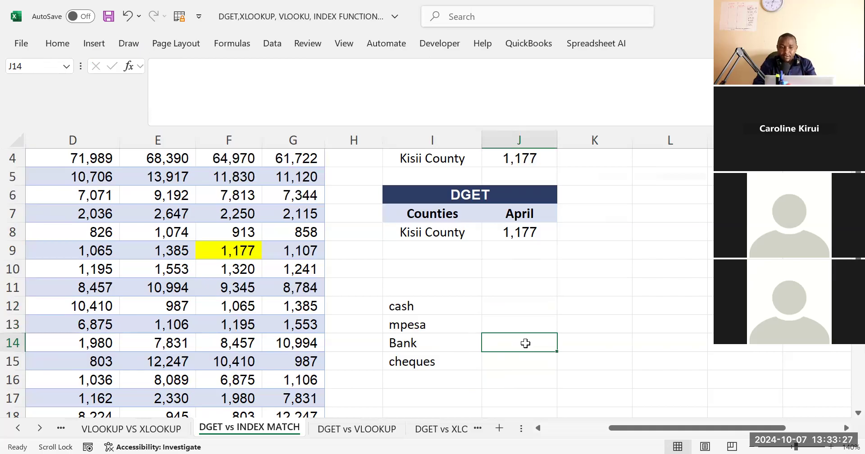
drag(414, 305, 422, 364)
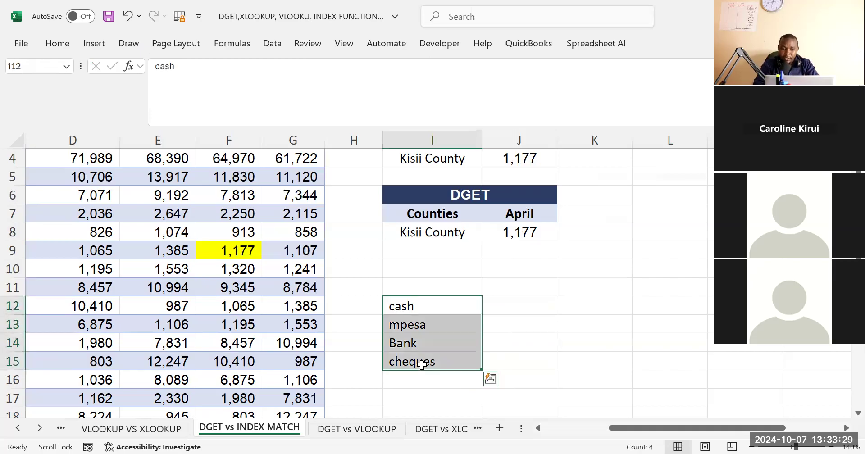
click(511, 324)
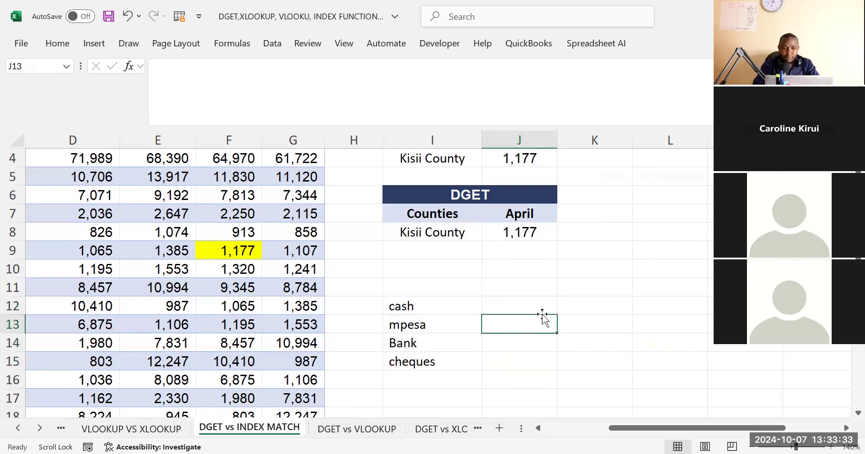
click(441, 301)
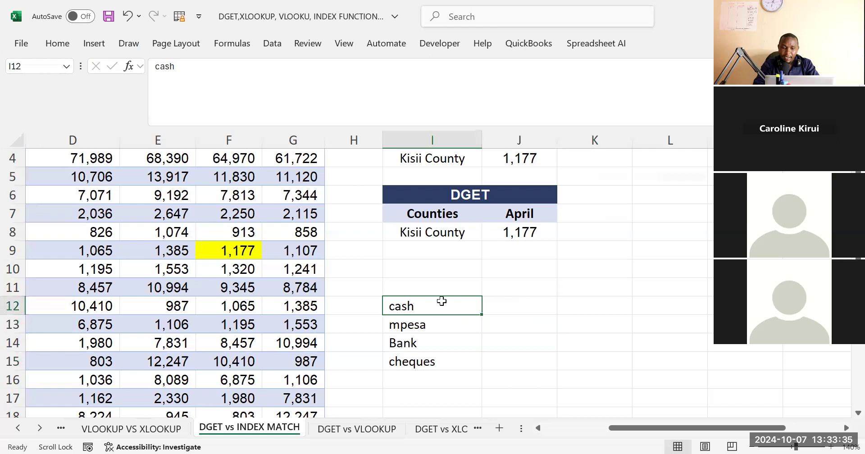
click(160, 68)
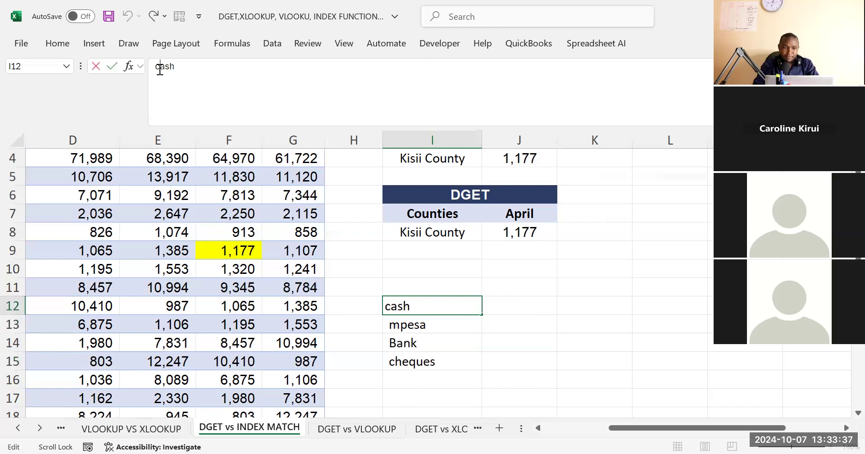
click(554, 324)
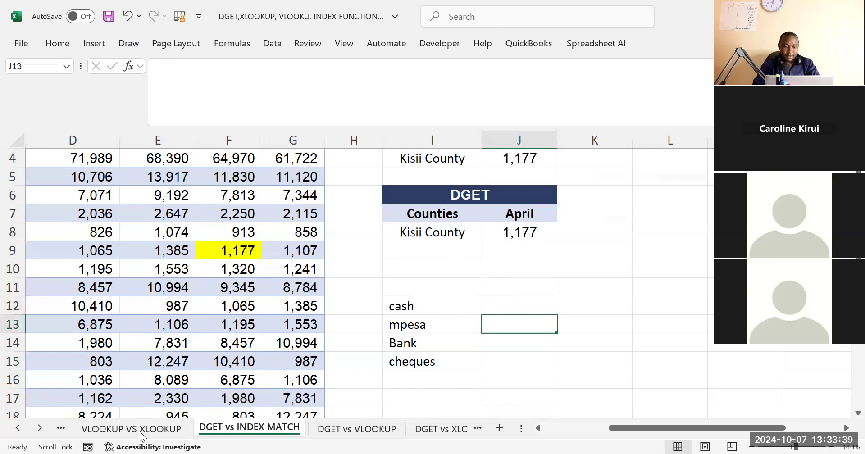
Open the DGET vs XLOOKUP sheet and widen column I to fit the Nairobi County entries
click(40, 427)
click(39, 428)
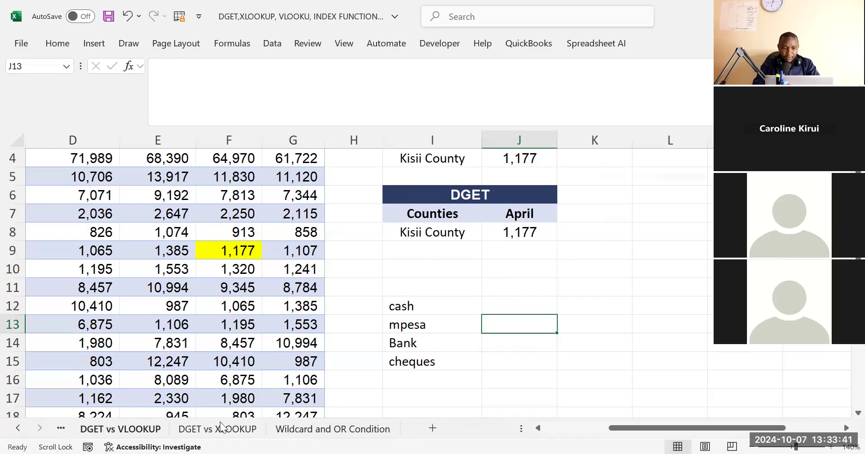
click(217, 428)
click(440, 376)
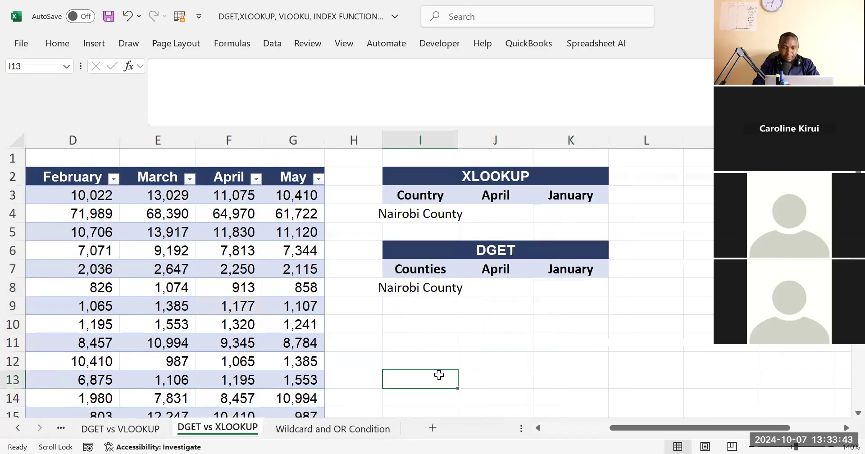
click(510, 214)
click(511, 317)
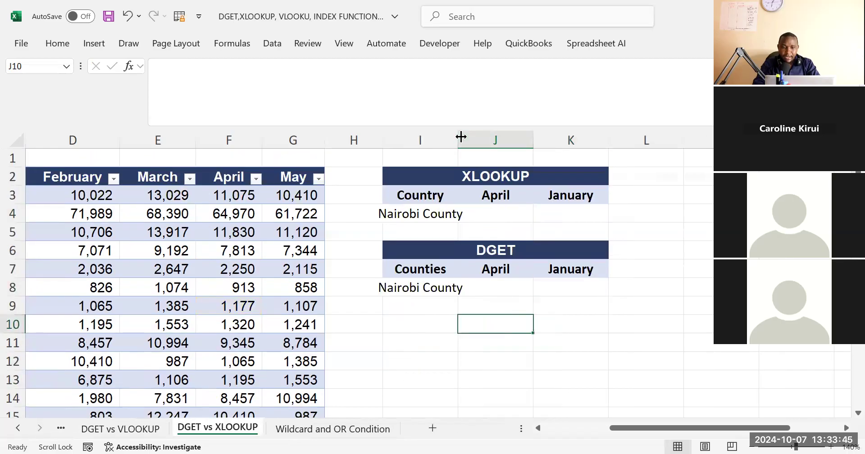
Examine the XLOOKUP and DGET blocks, their April and January headings, and the empty result cells J4:K4 and J8
click(539, 217)
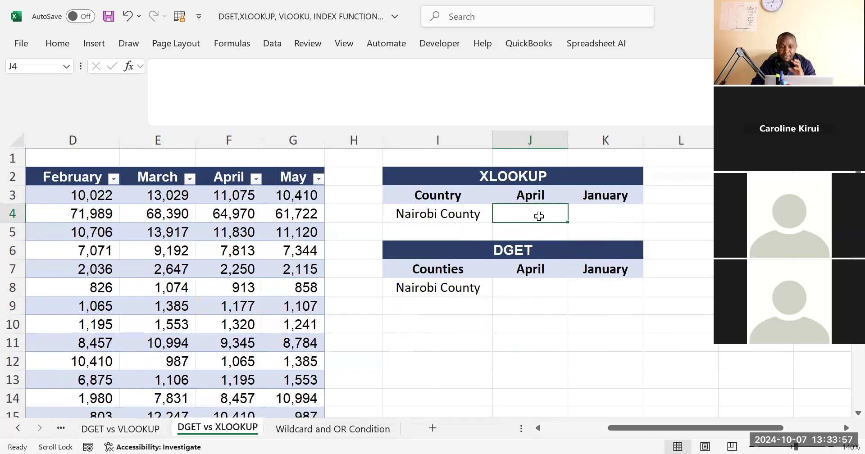
click(504, 293)
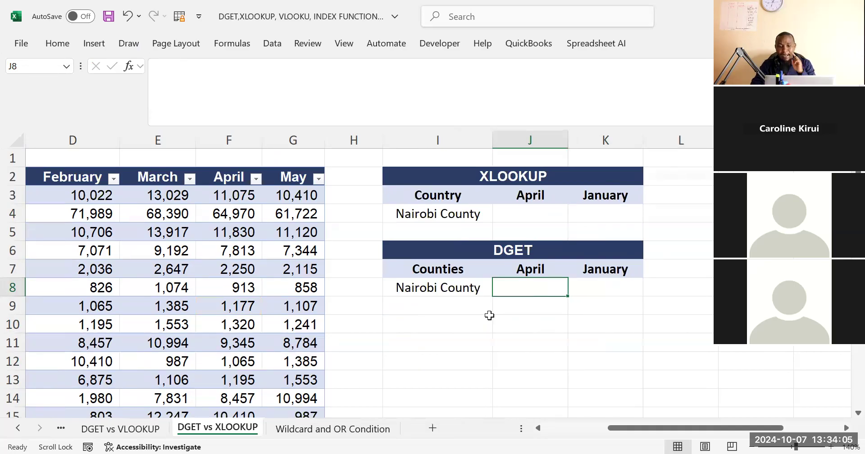
click(508, 187)
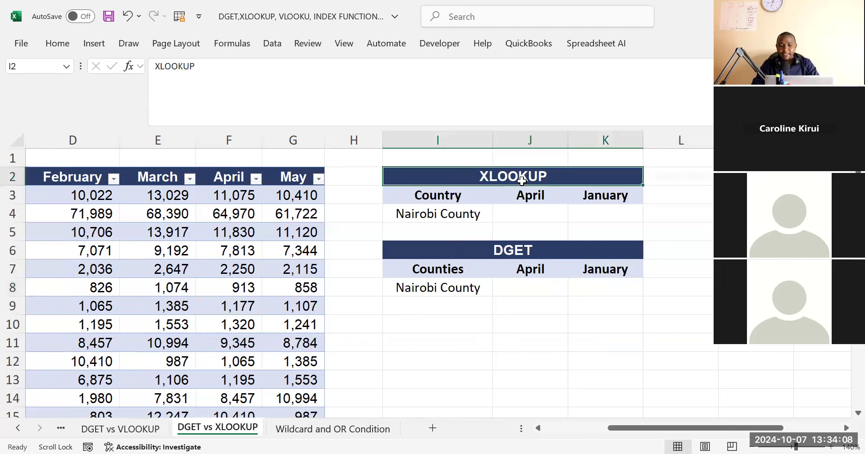
click(495, 251)
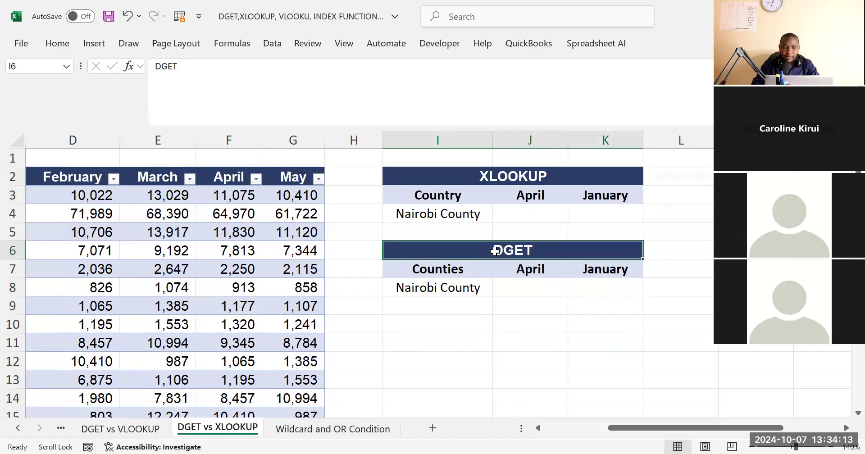
double_click(500, 175)
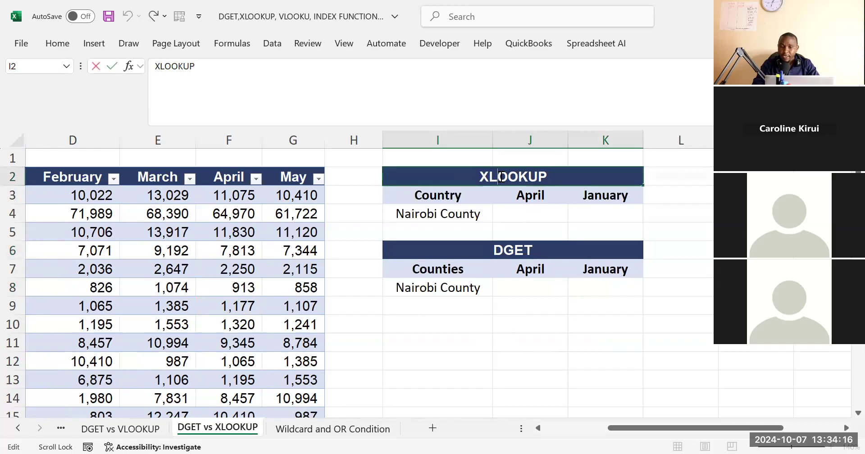
click(566, 309)
drag(456, 197, 610, 209)
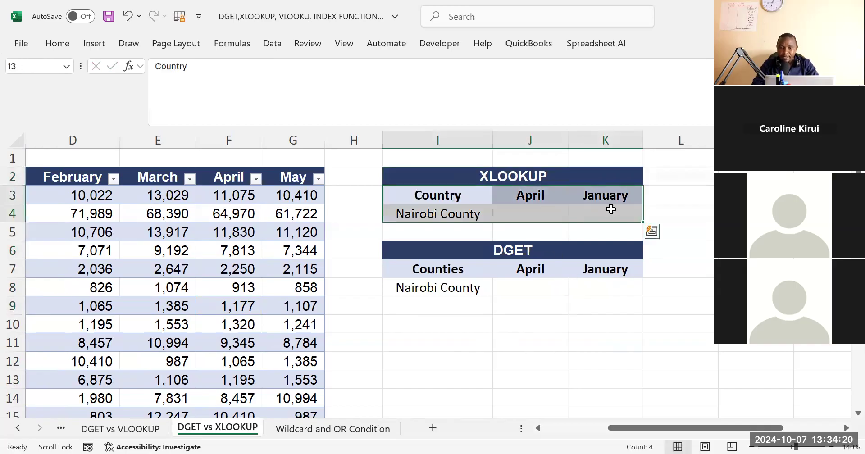
click(543, 195)
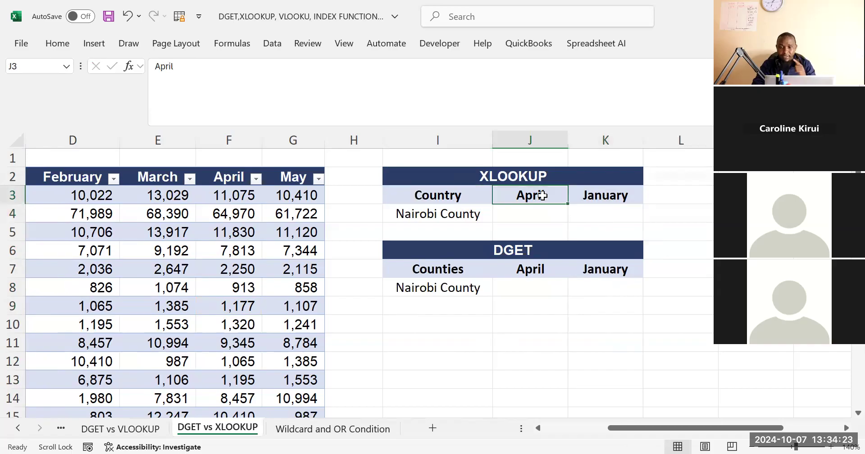
click(611, 195)
drag(513, 220, 589, 219)
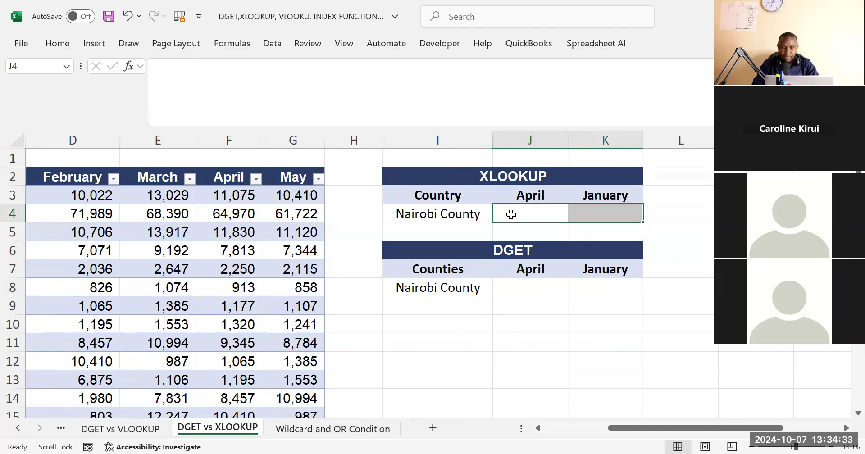
Start an XLOOKUP formula in J4 with I4 as the lookup value and the Counties column $B:$B as the absolute lookup array
click(510, 215)
text(=xl)
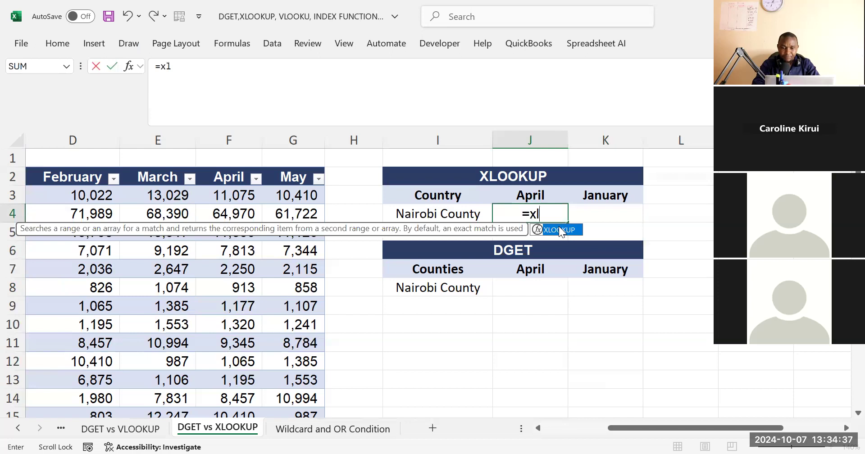
key(Tab)
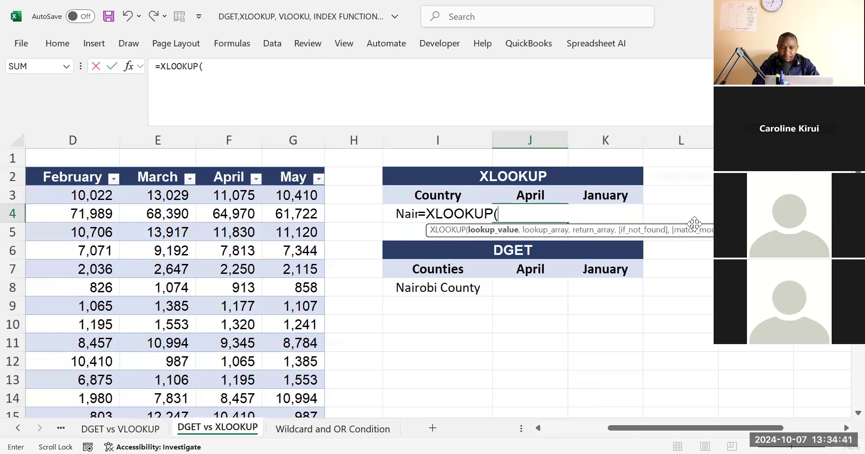
click(405, 214)
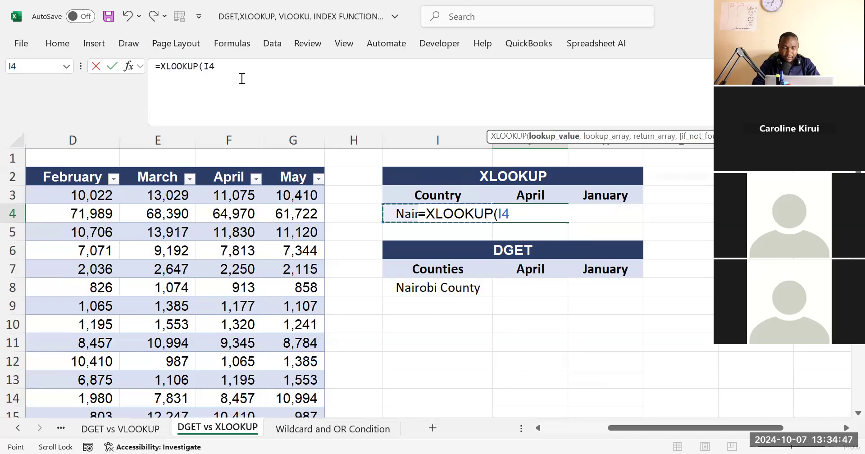
text(,)
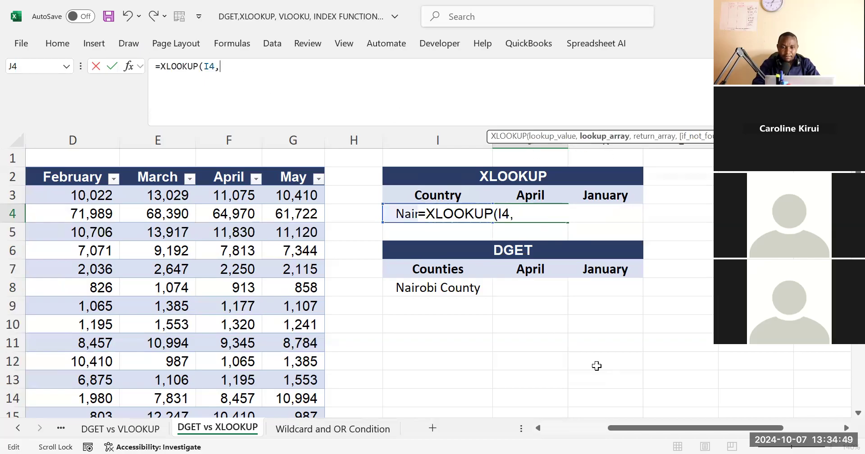
drag(622, 425, 558, 428)
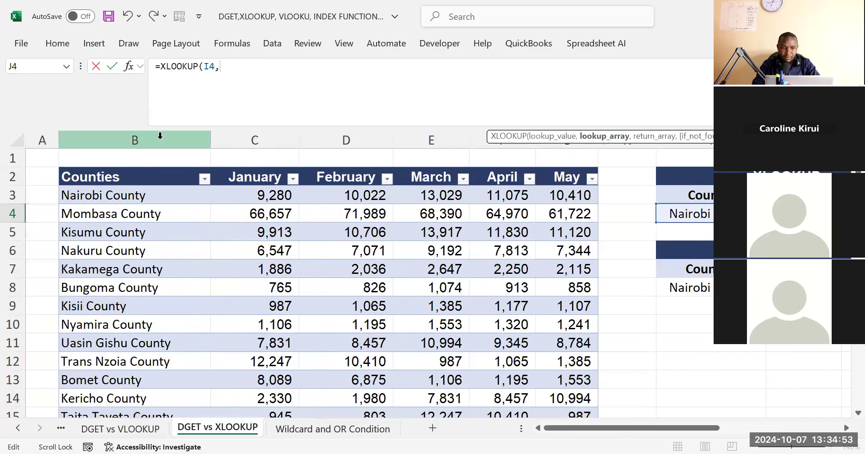
click(158, 140)
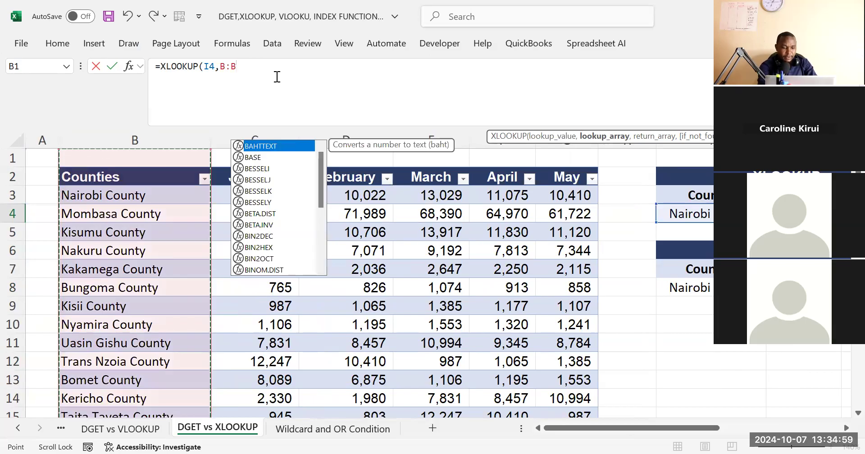
key(F4)
text(,)
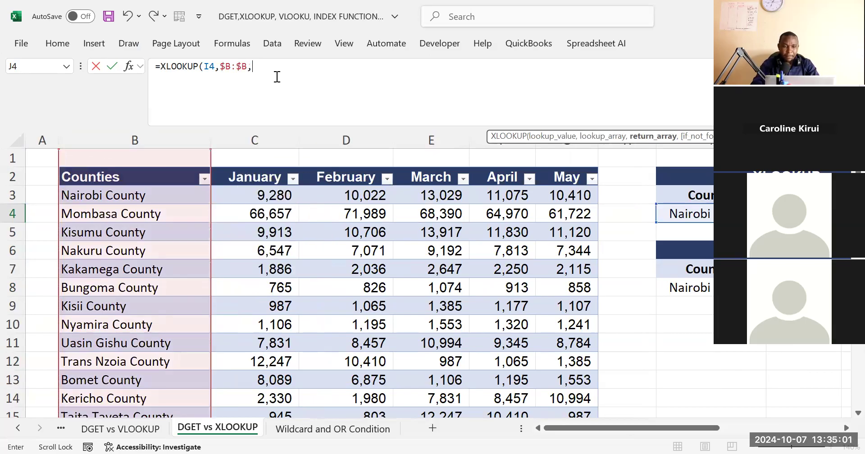
Complete the XLOOKUP in J4 with the April column $F:$F as the absolute return array, and check its result for Nairobi County
click(846, 429)
click(846, 429)
click(845, 429)
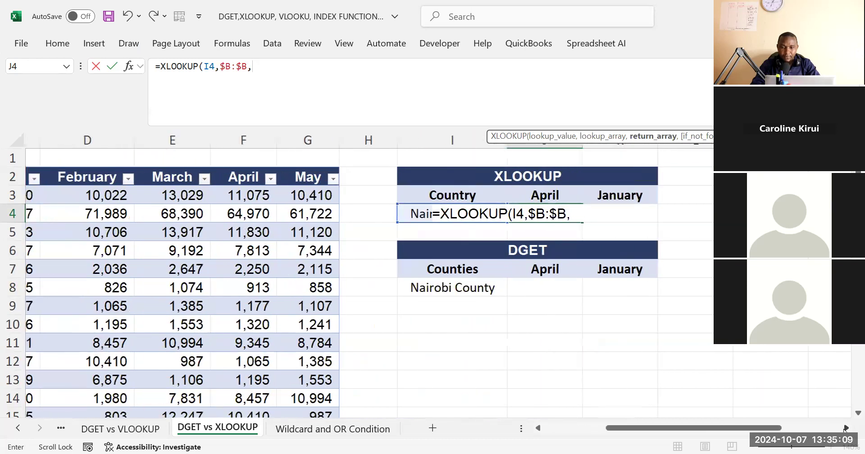
click(241, 140)
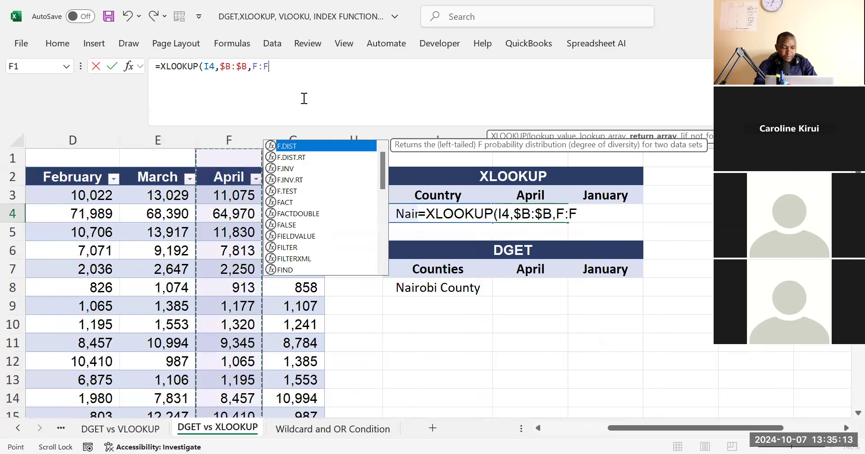
key(F4)
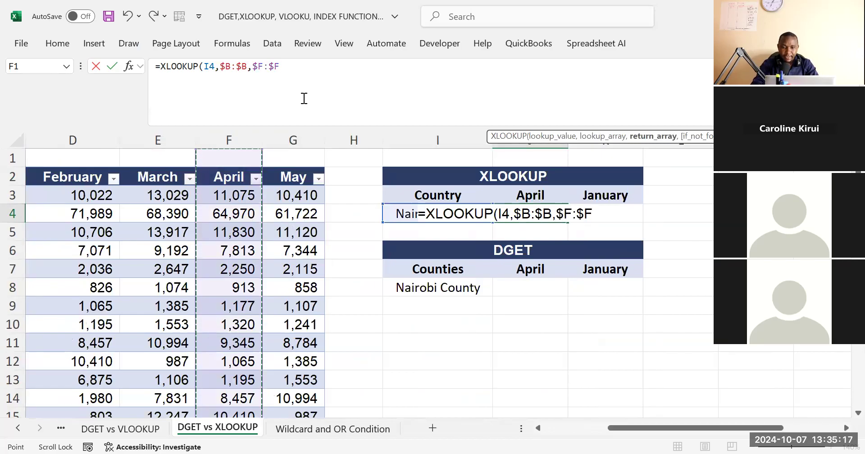
key(Return)
click(526, 207)
click(465, 212)
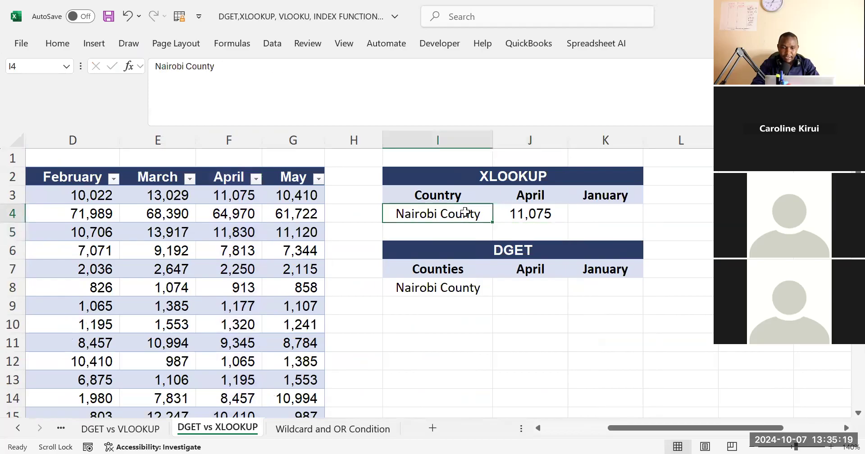
scroll(465, 212, left, 2)
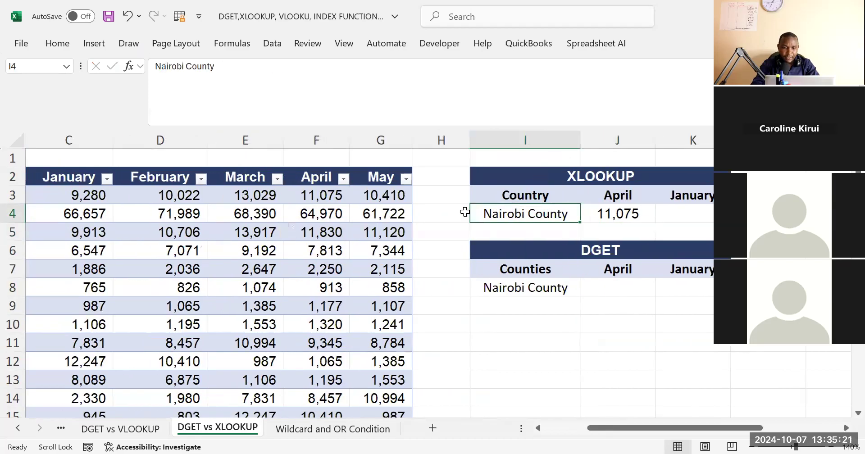
Highlight Nairobi County's April figure in F3 with a yellow fill
scroll(465, 212, left, 1)
scroll(138, 200, left, 1)
click(130, 196)
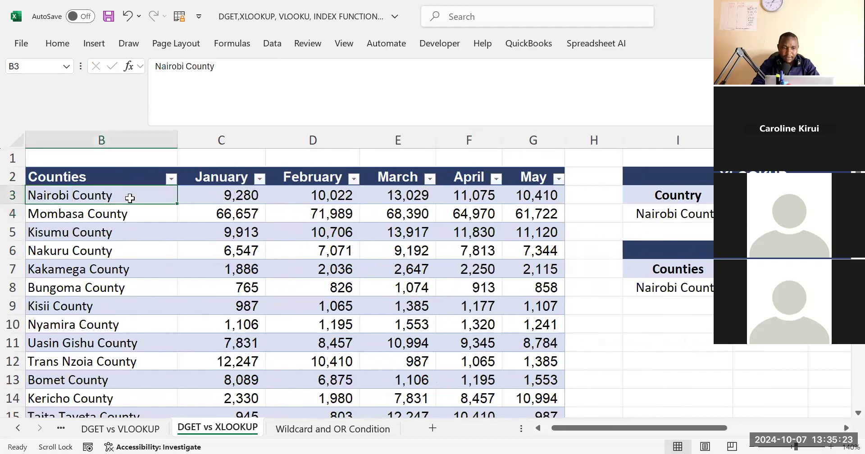
click(499, 193)
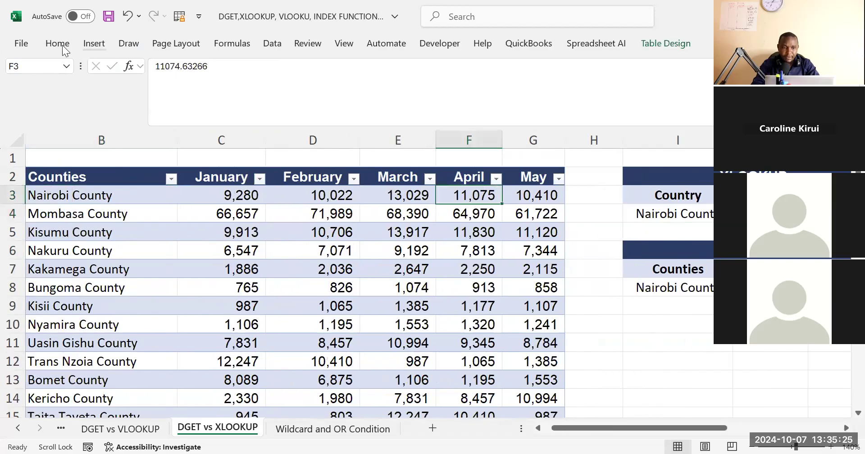
click(118, 99)
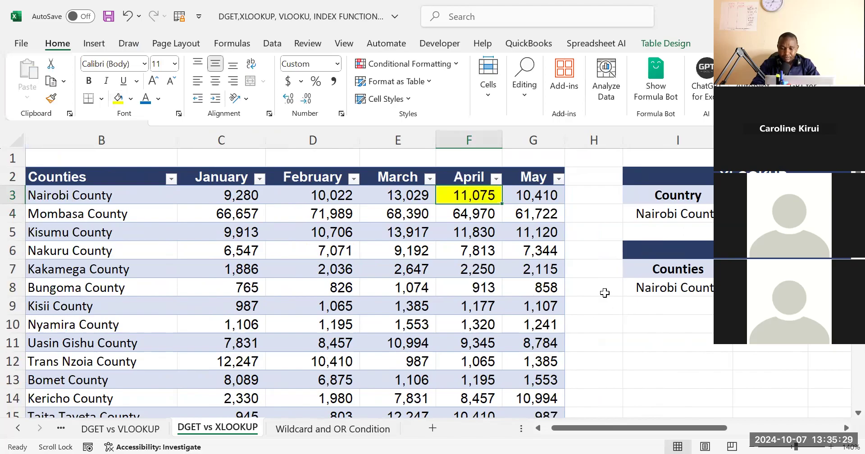
Start a DGET formula in J8 with the entire county table, headers included (Table35[#All]), as the database
scroll(604, 293, right, 2)
click(548, 288)
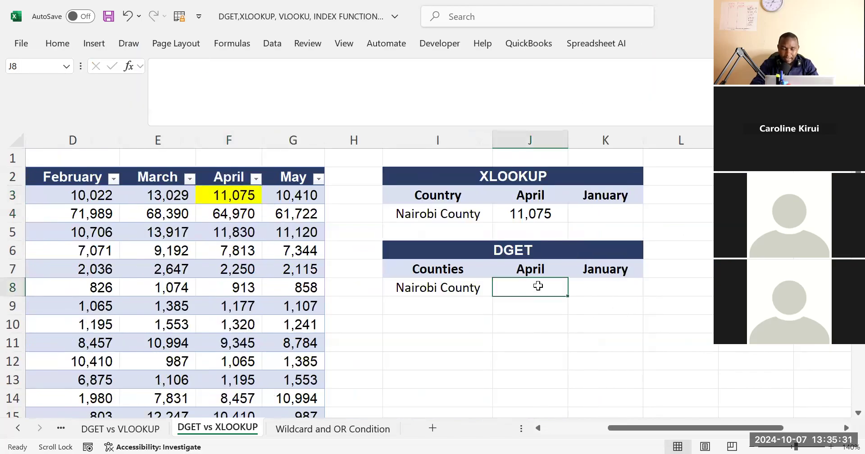
text(=de)
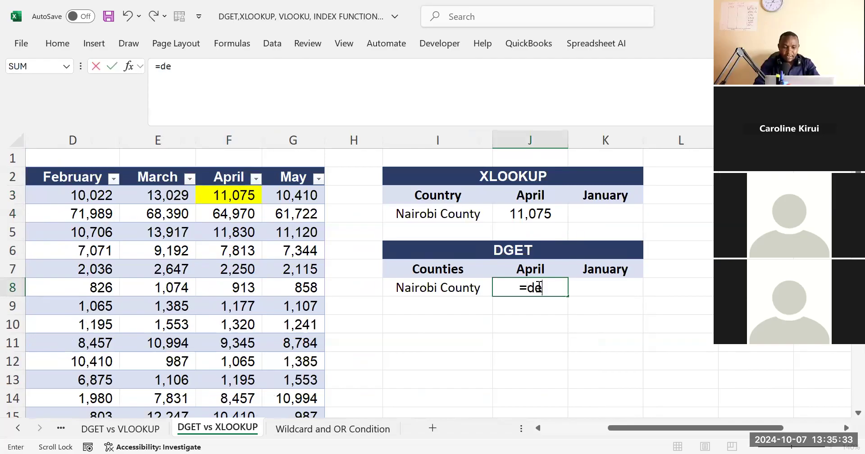
key(BackSpace)
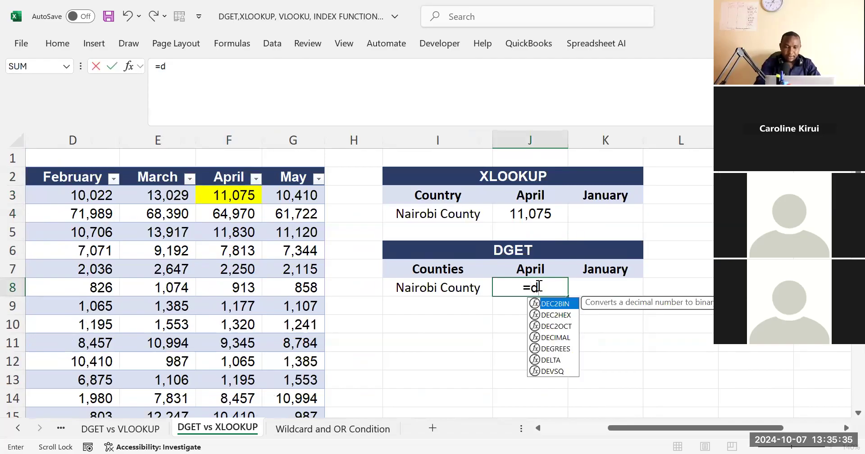
text(g)
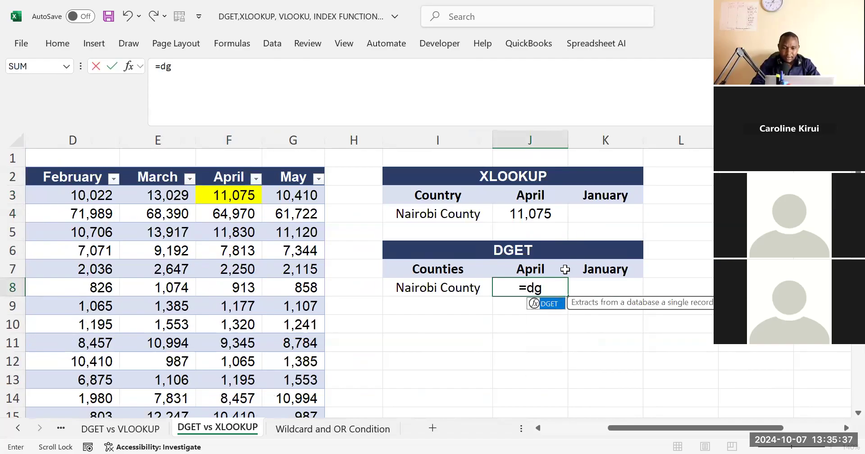
double_click(549, 304)
drag(647, 429, 548, 432)
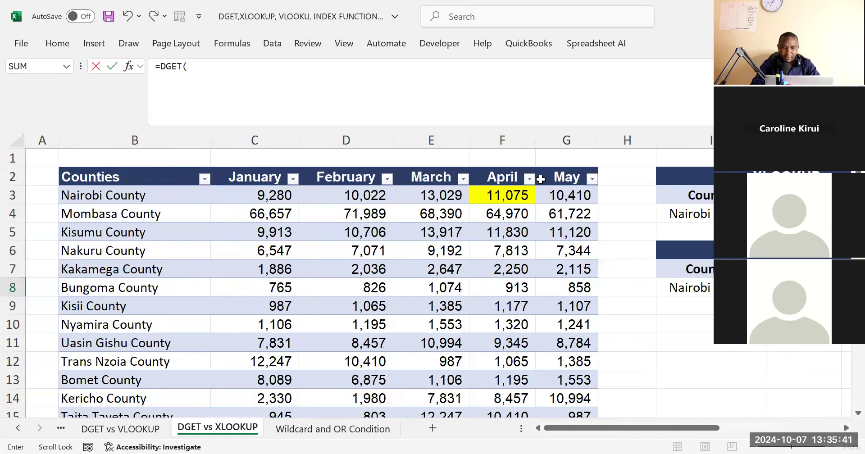
click(189, 177)
key(ctrl+shift+Right)
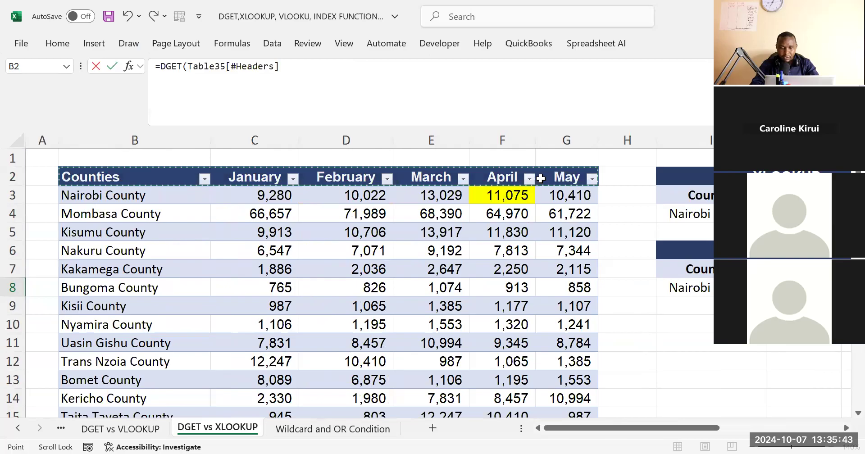
key(ctrl+shift+Down)
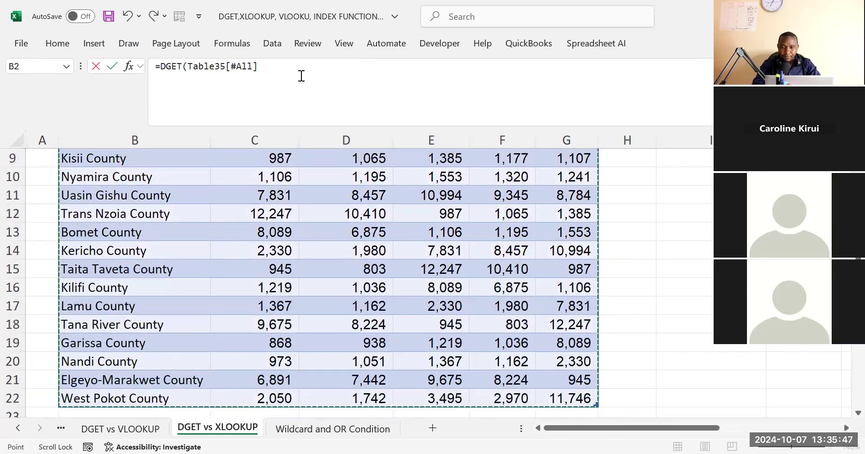
text(,)
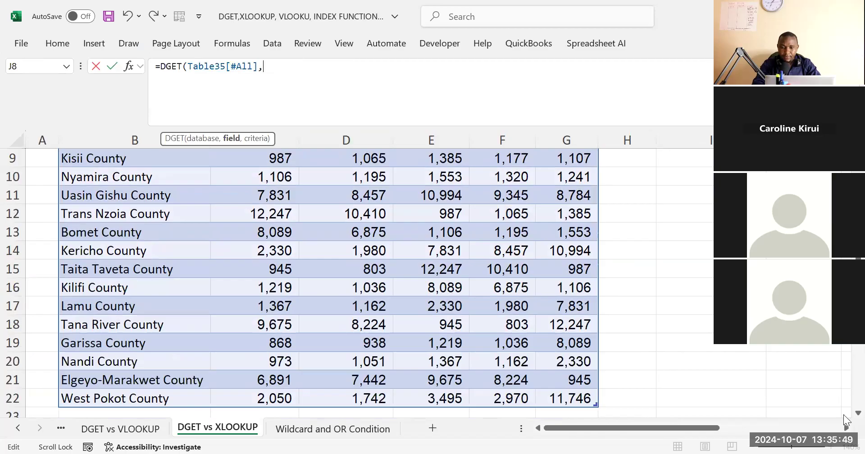
Complete the DGET in J8 with the April heading J7 as the field and I7:I8 as the criteria, and check the result
scroll(648, 196, up, 3)
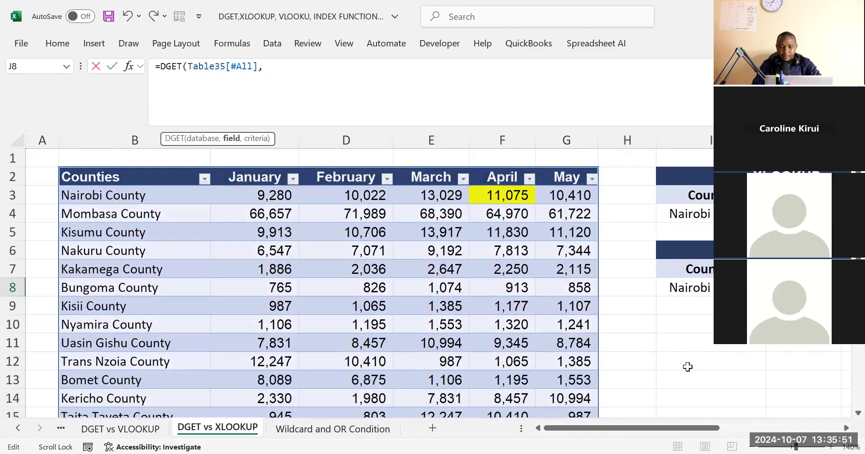
drag(675, 430, 755, 428)
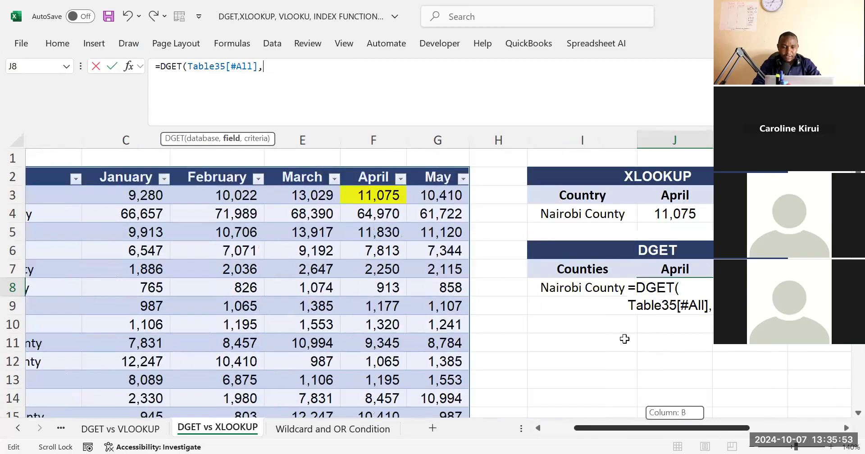
scroll(624, 338, right, 2)
click(456, 269)
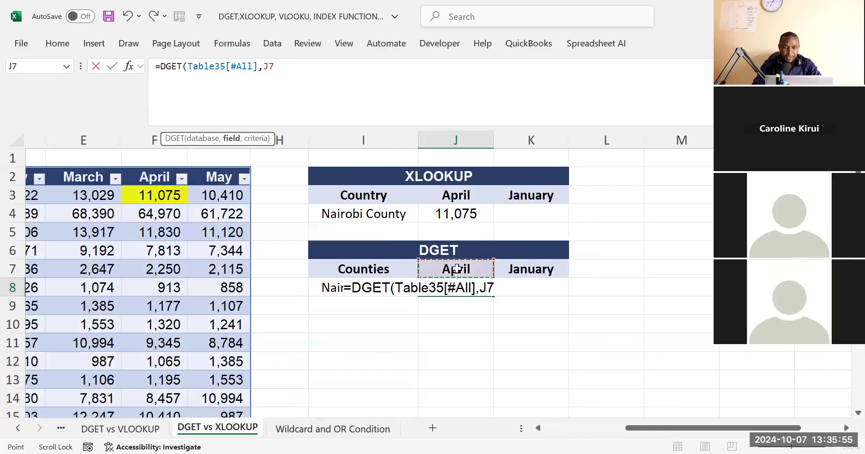
text(,)
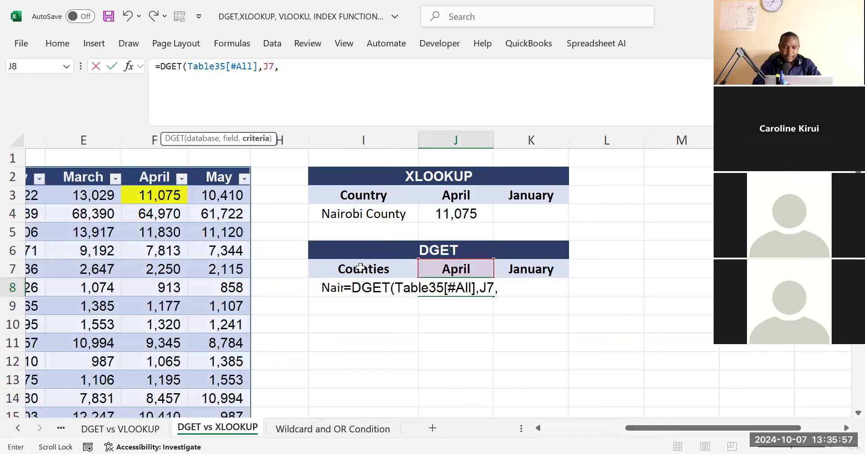
click(360, 267)
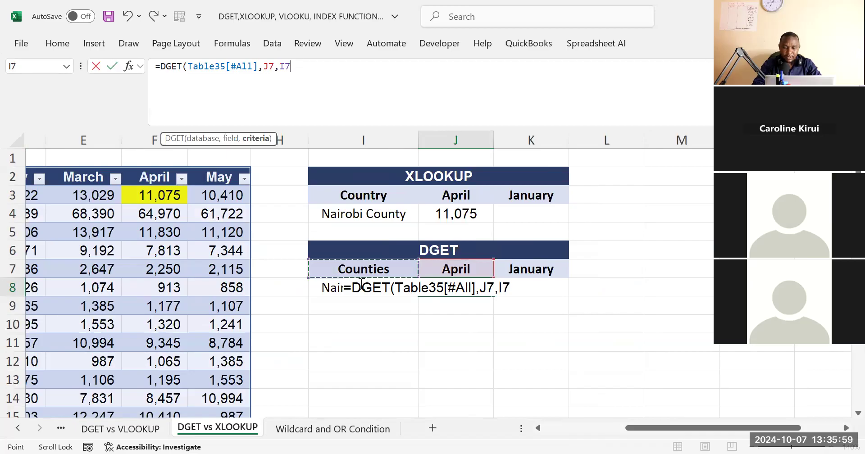
drag(361, 269, 361, 285)
key(Return)
click(469, 282)
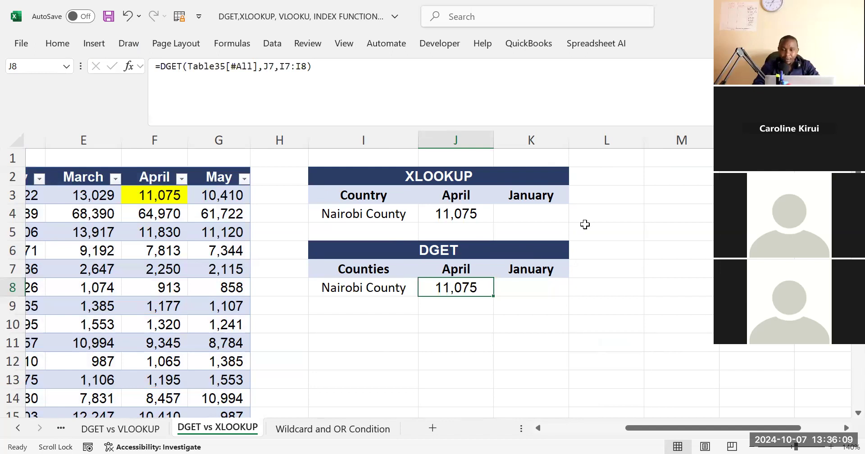
Review the XLOOKUP formula in J4 and the empty January result cell K4 beside it
click(461, 213)
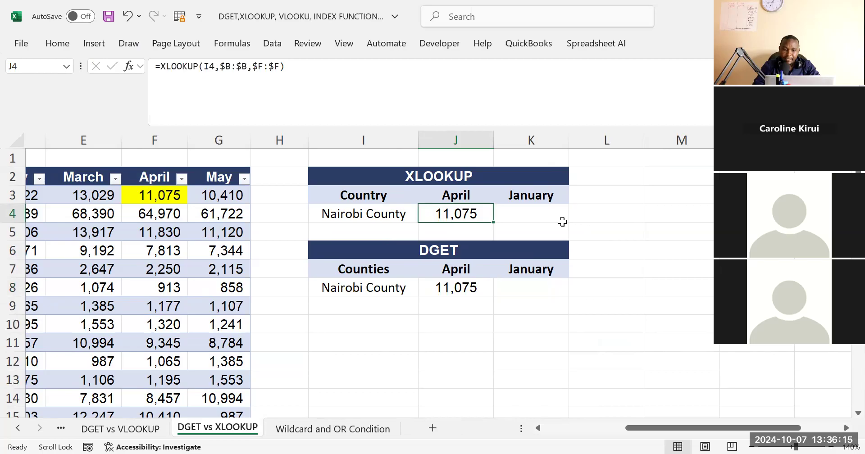
click(503, 323)
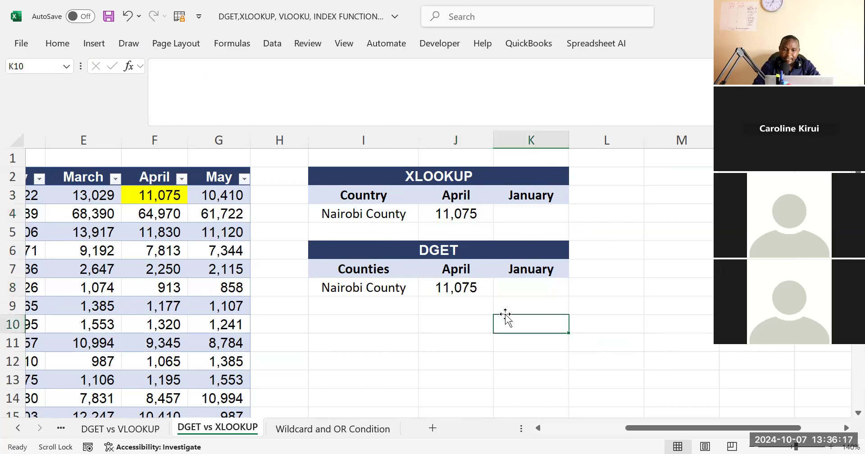
click(457, 208)
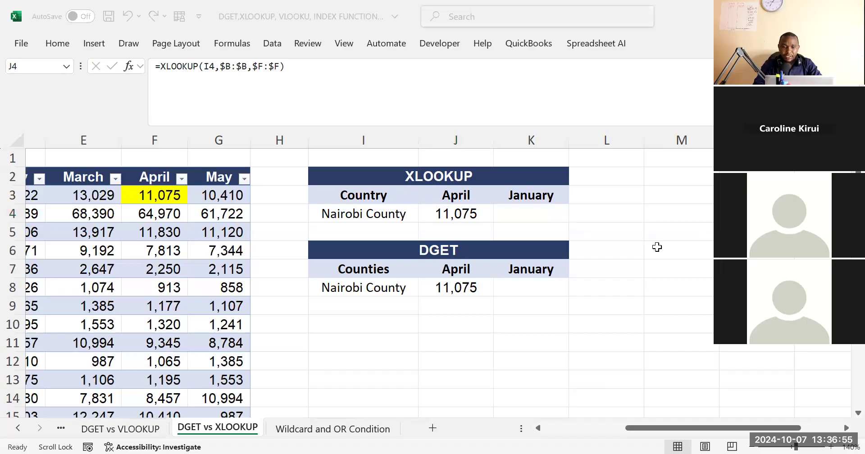
click(545, 218)
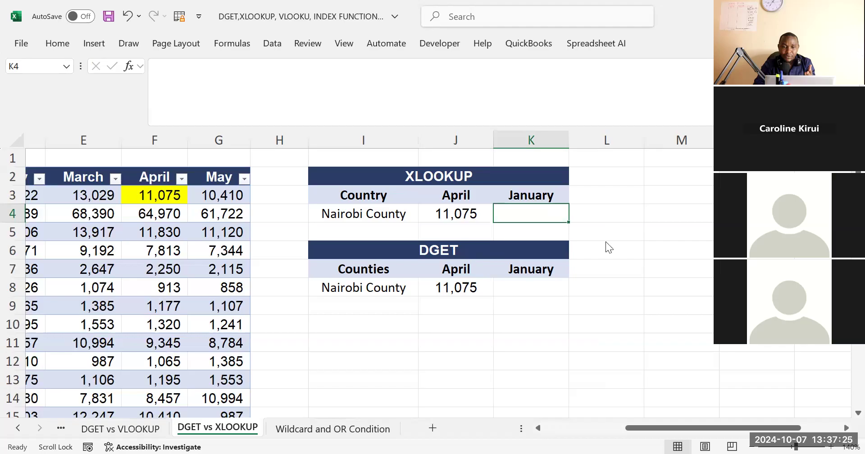
click(442, 212)
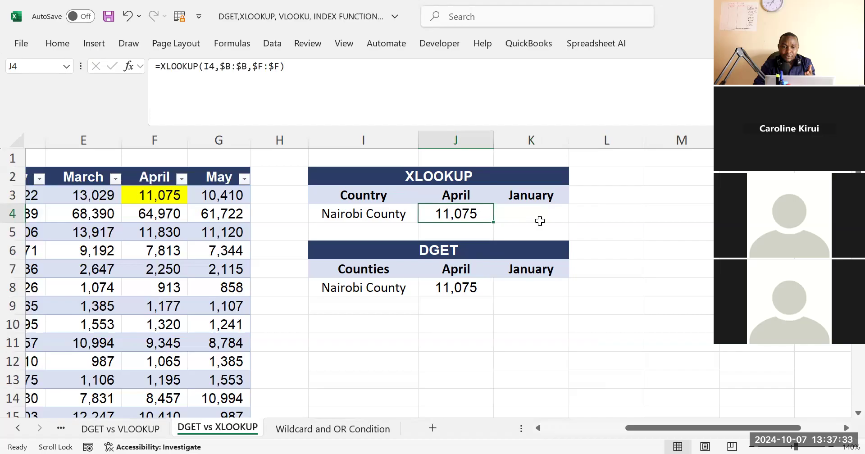
click(606, 239)
Fill the XLOOKUP from J4 across into the January cell K4 and inspect the copied formula
drag(452, 216, 523, 213)
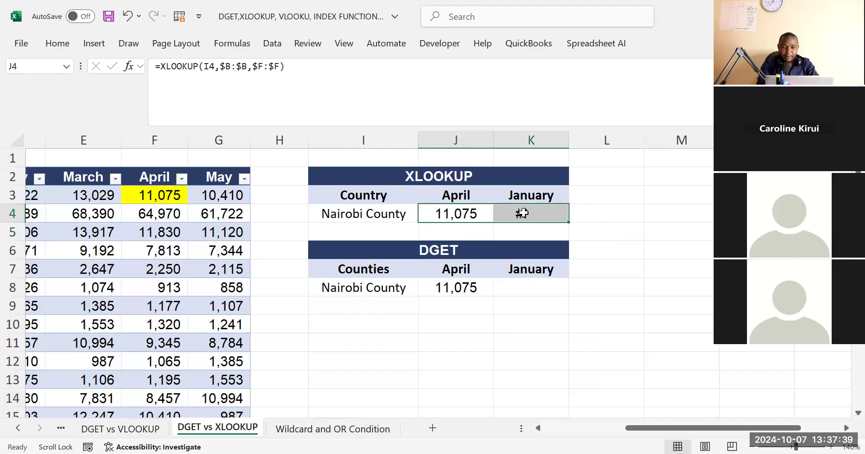
key(ctrl+r)
click(607, 232)
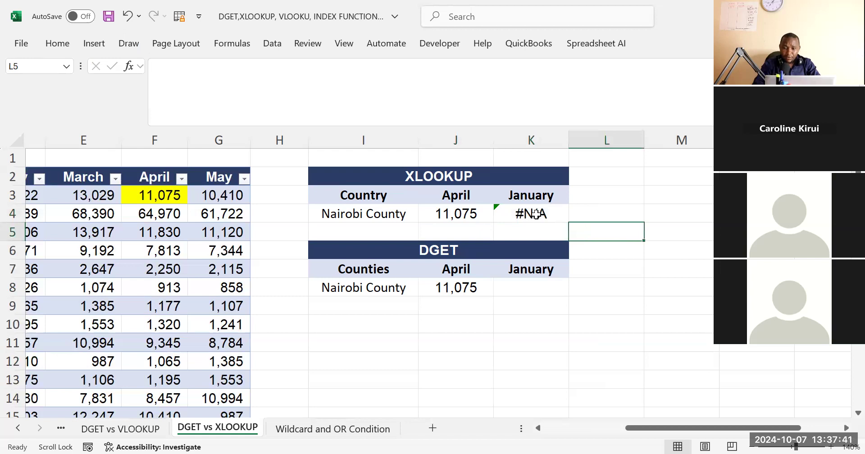
click(459, 42)
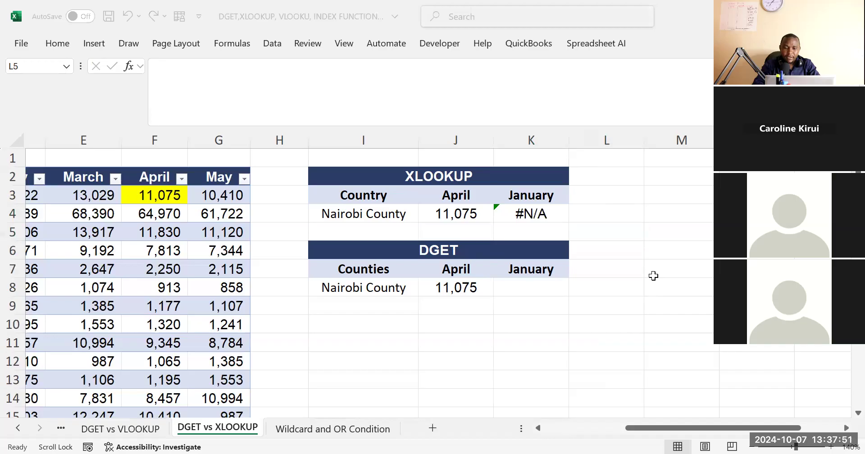
click(638, 254)
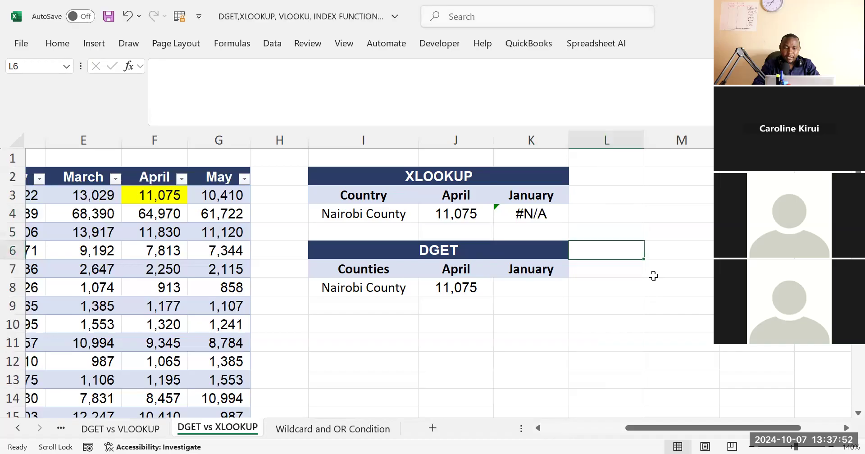
click(527, 213)
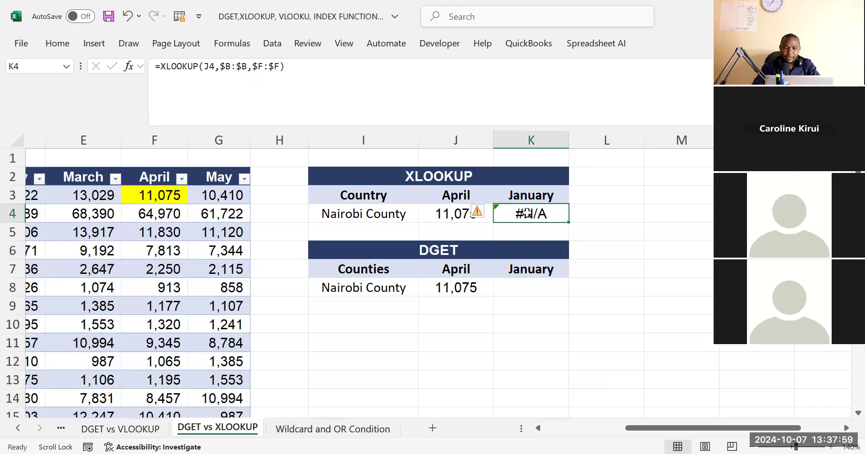
Try replacing the lookup value in K4's XLOOKUP with I5
click(332, 66)
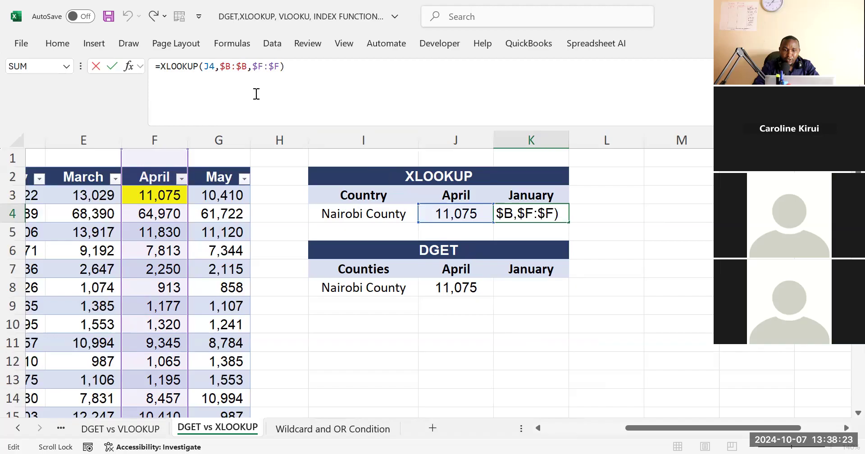
drag(215, 67, 206, 69)
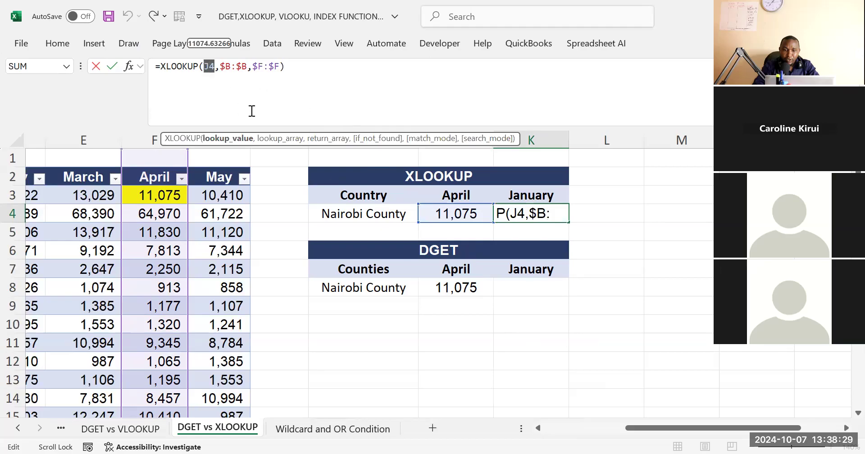
click(364, 225)
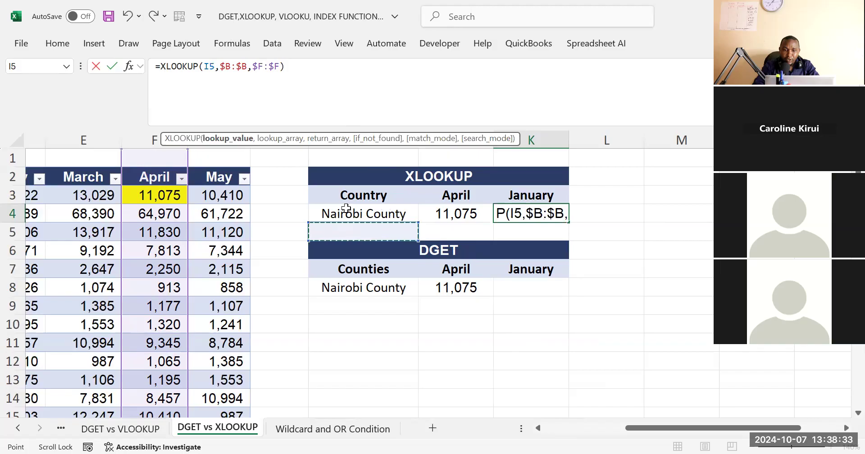
key(Return)
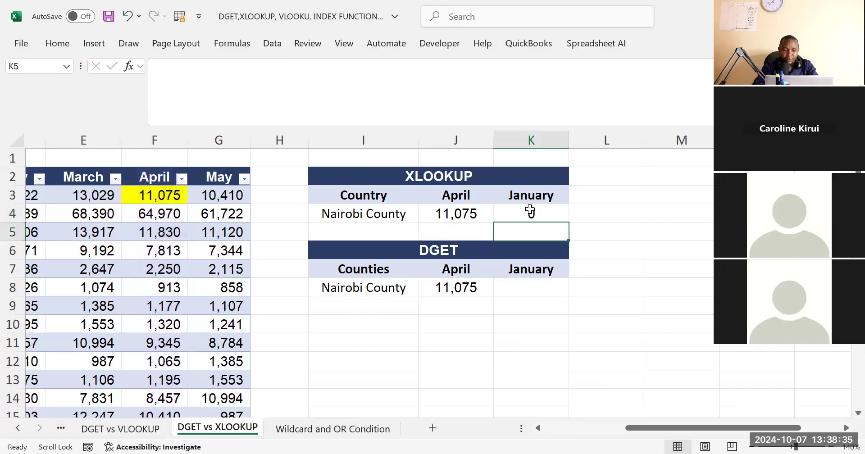
Restore K4 to the XLOOKUP formula copied across from J4
click(529, 211)
key(ctrl+c)
key(Left)
key(Left)
drag(446, 218, 533, 216)
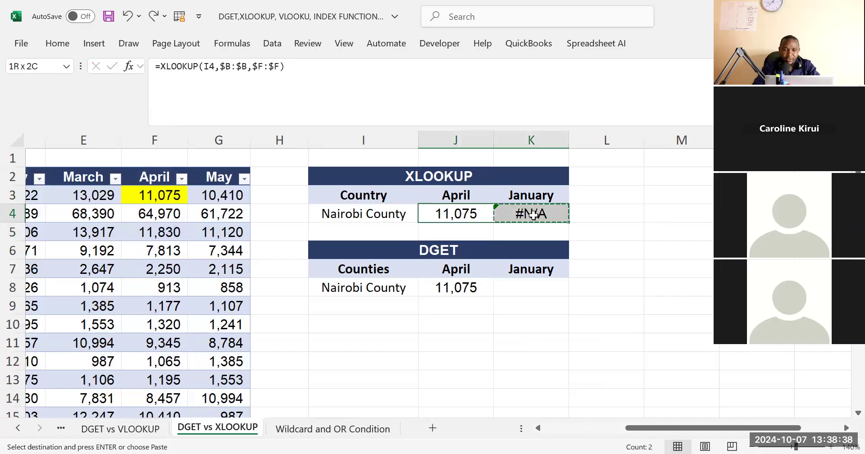
Make the lookup value in J4's XLOOKUP an absolute reference, $I$4
click(389, 215)
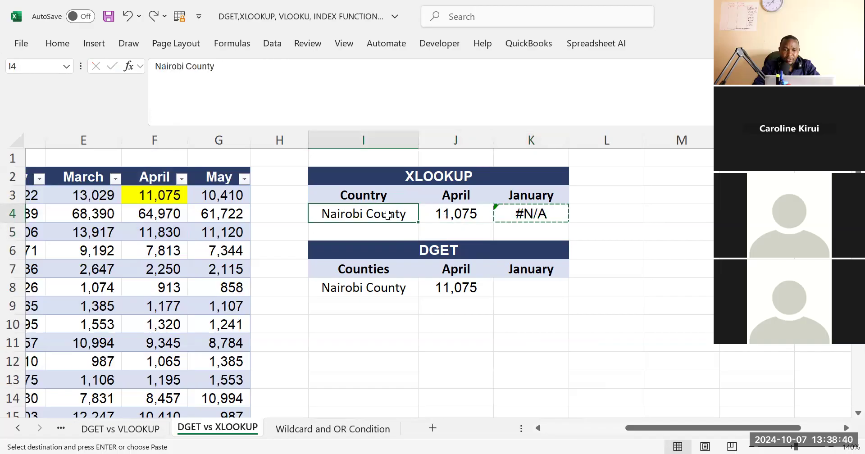
click(465, 213)
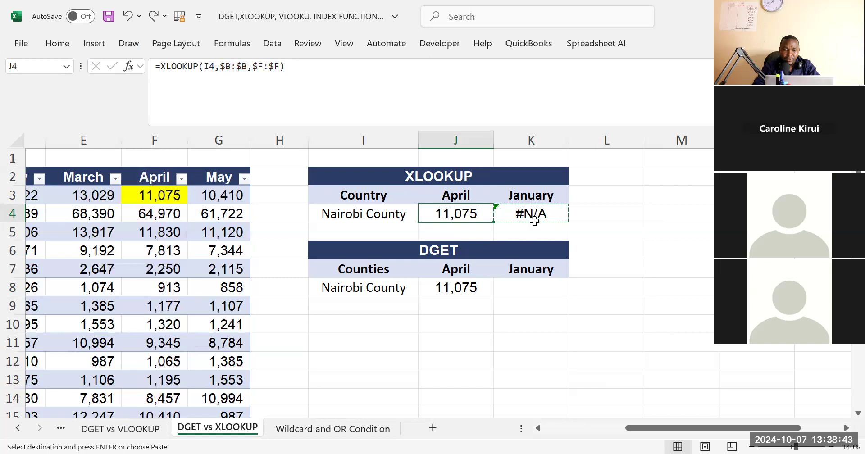
click(313, 78)
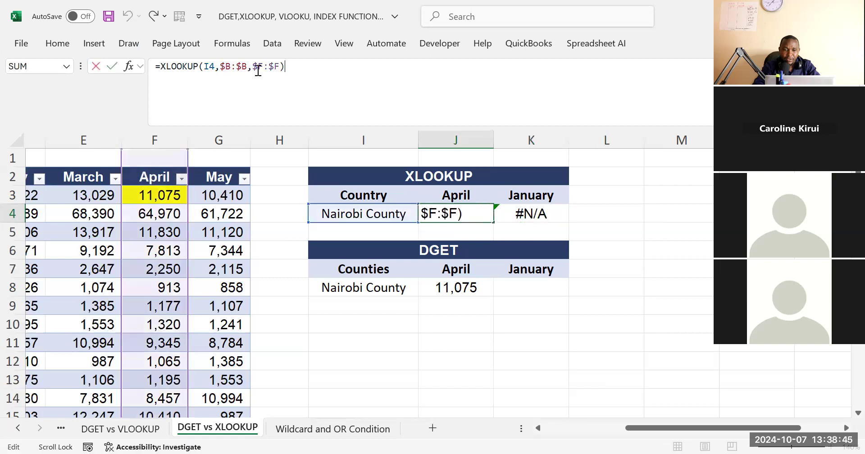
click(217, 122)
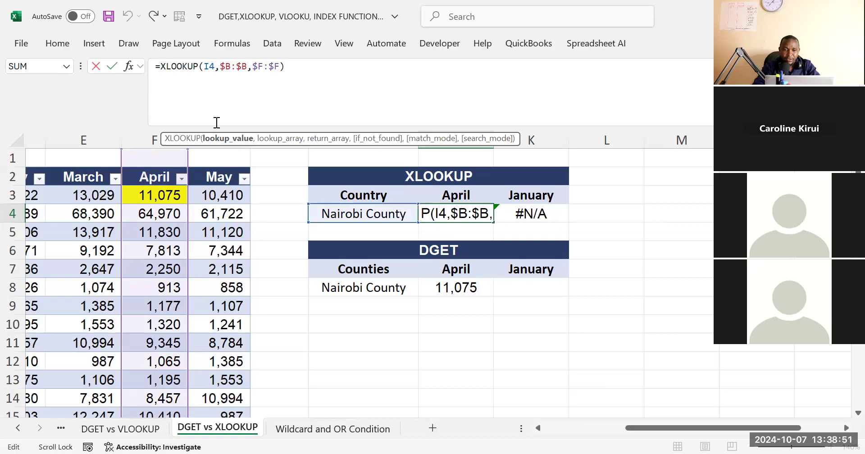
key(F4)
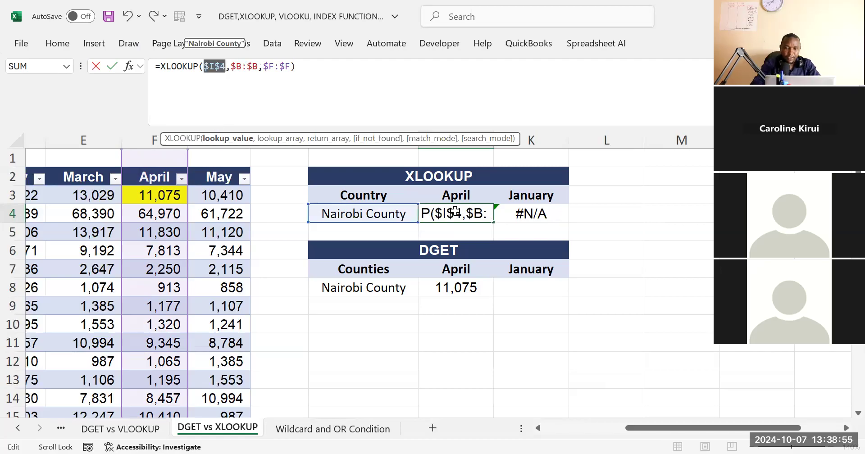
key(ctrl+Return)
Fill the XLOOKUP from J4 across into the January cell K4 and compare the formulas in both cells
shift+click(506, 204)
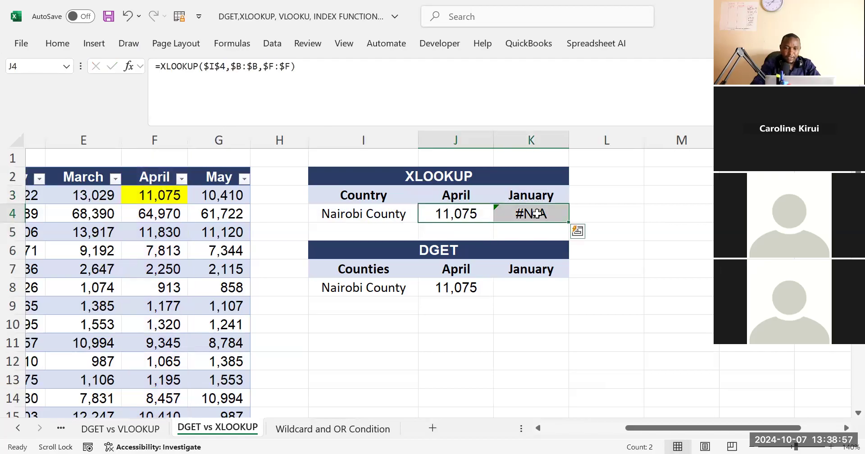
key(ctrl+r)
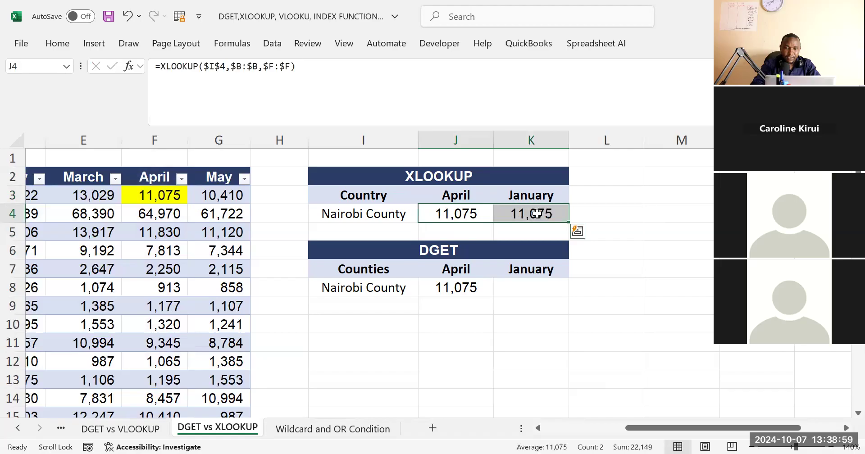
click(649, 212)
click(539, 210)
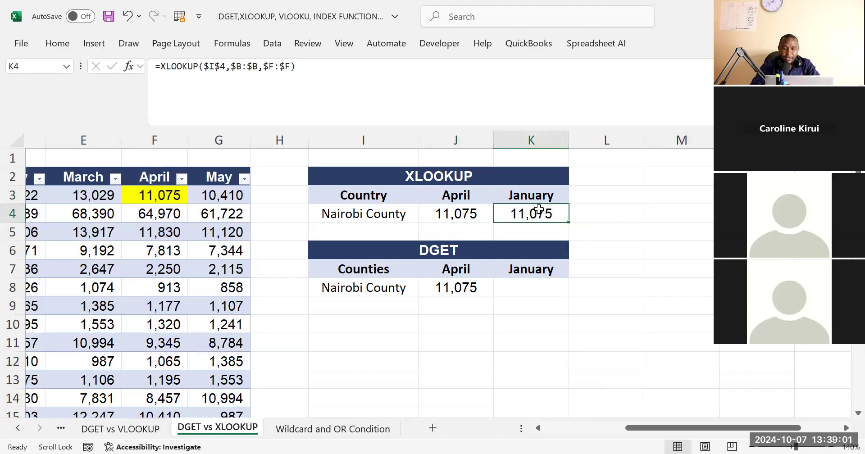
click(466, 213)
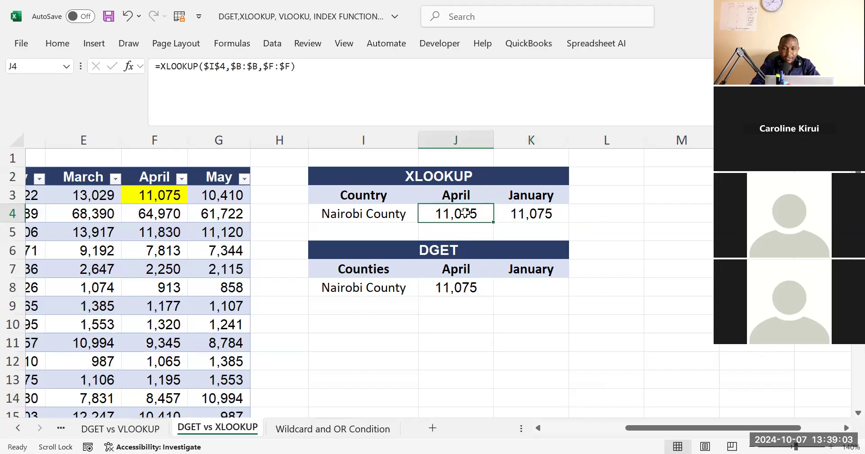
click(525, 219)
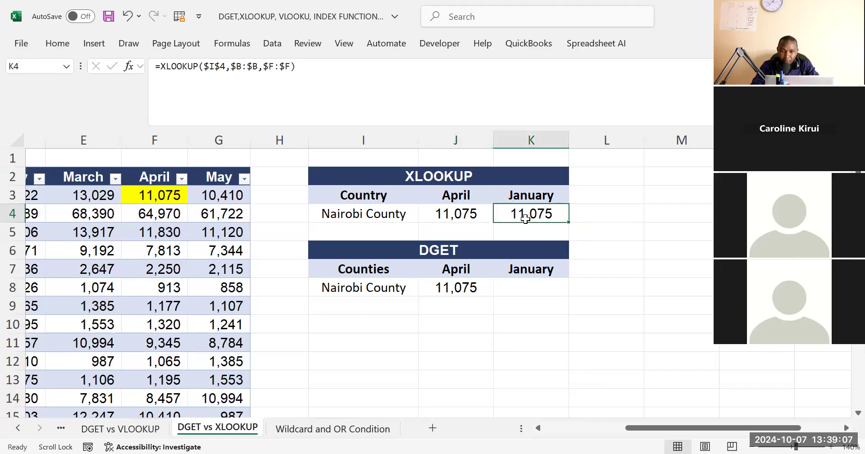
click(453, 212)
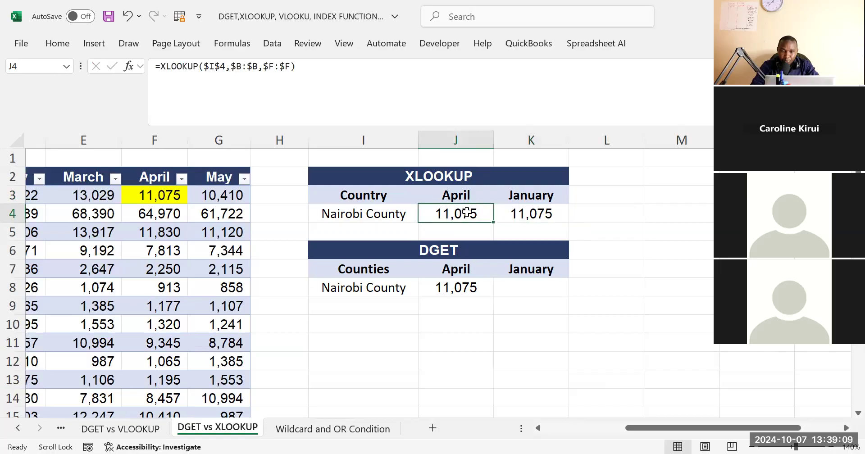
click(520, 219)
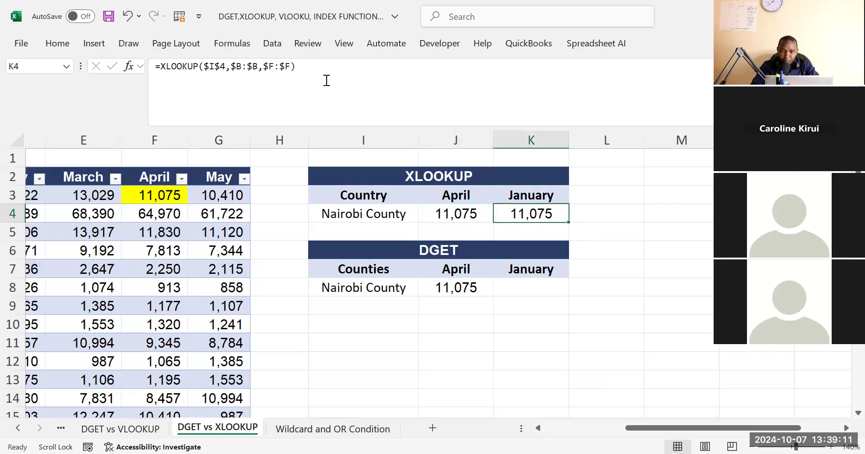
Change the return array in K4's XLOOKUP to the January column, $C:$C
click(596, 211)
click(539, 210)
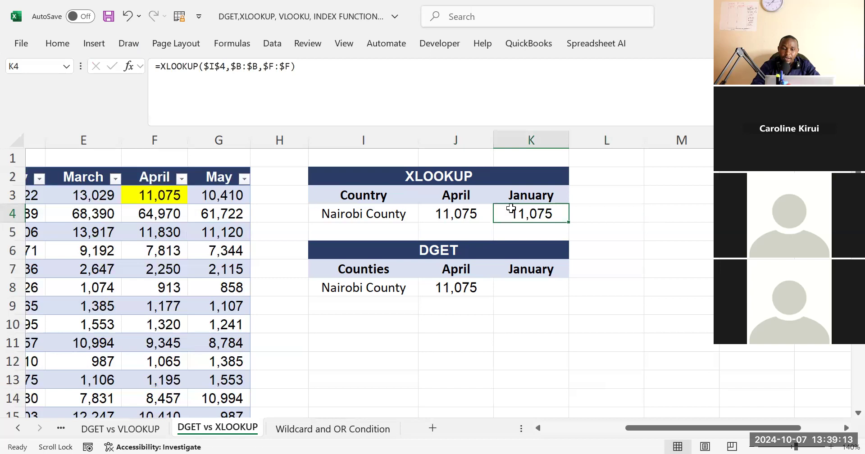
click(309, 79)
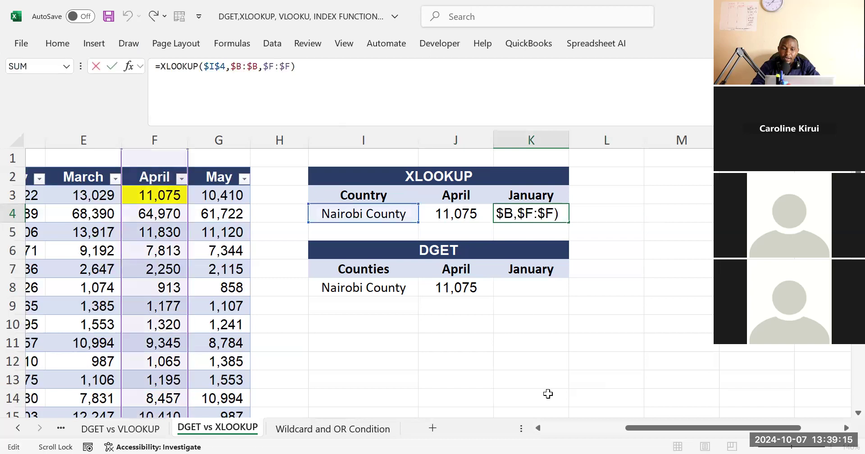
click(540, 426)
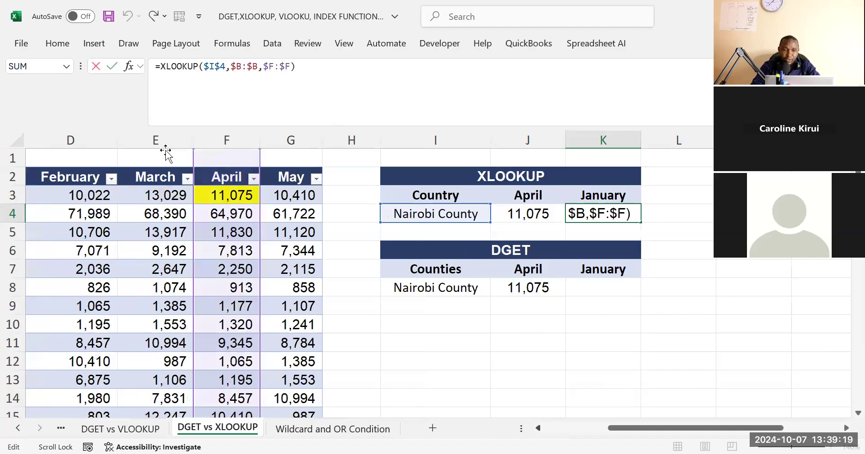
scroll(165, 154, left, 2)
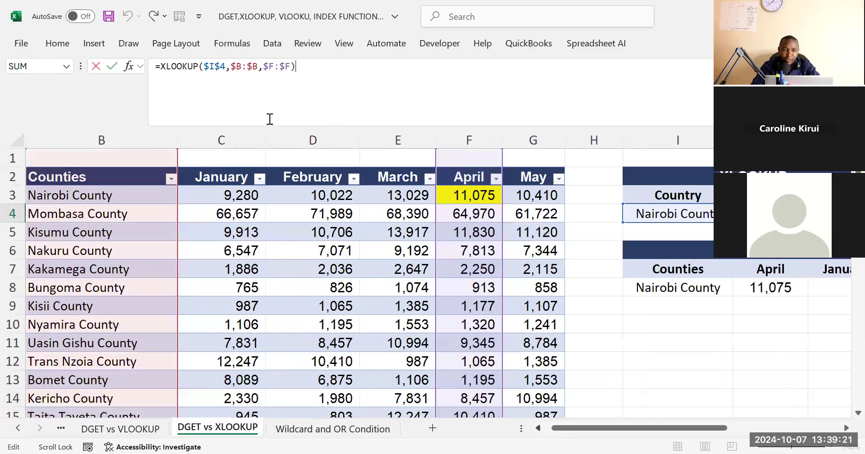
click(274, 61)
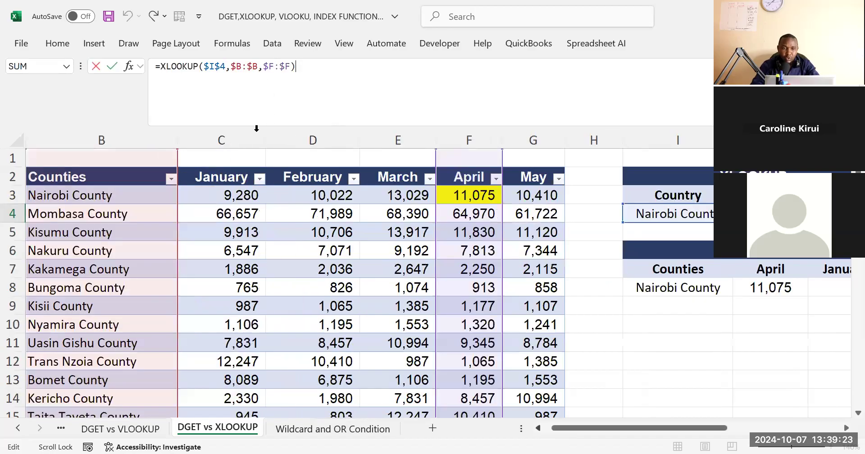
key(BackSpace)
text(c)
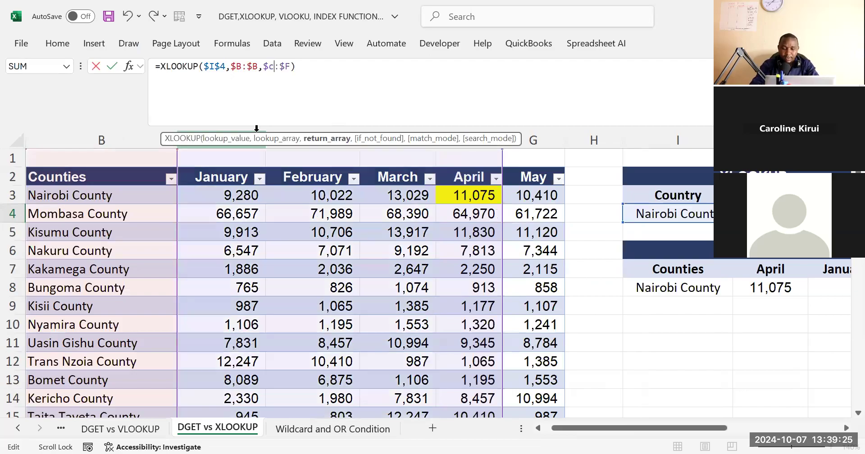
key(Right)
key(Right)
key(Right)
key(BackSpace)
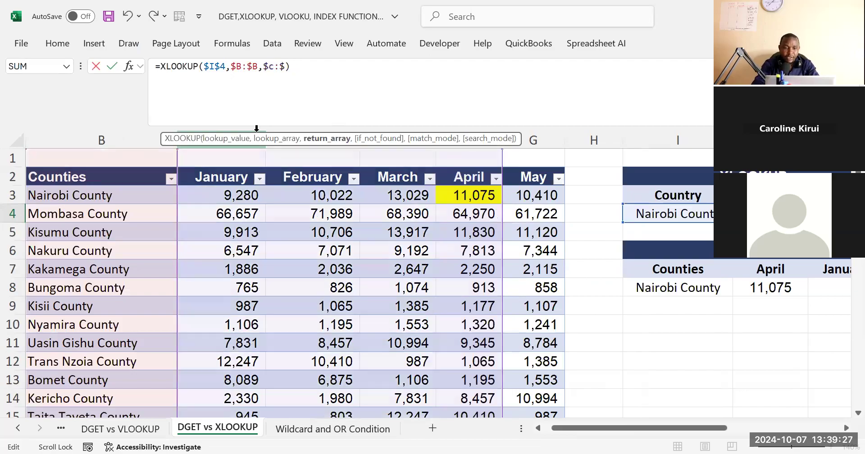
text(c)
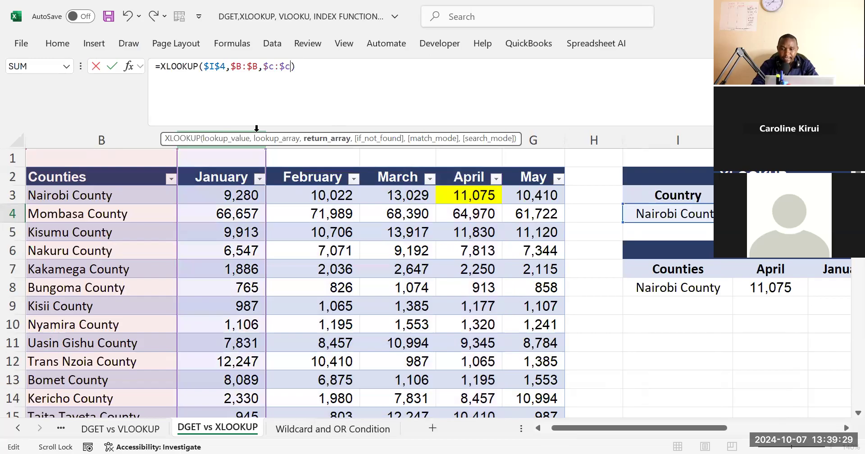
key(Return)
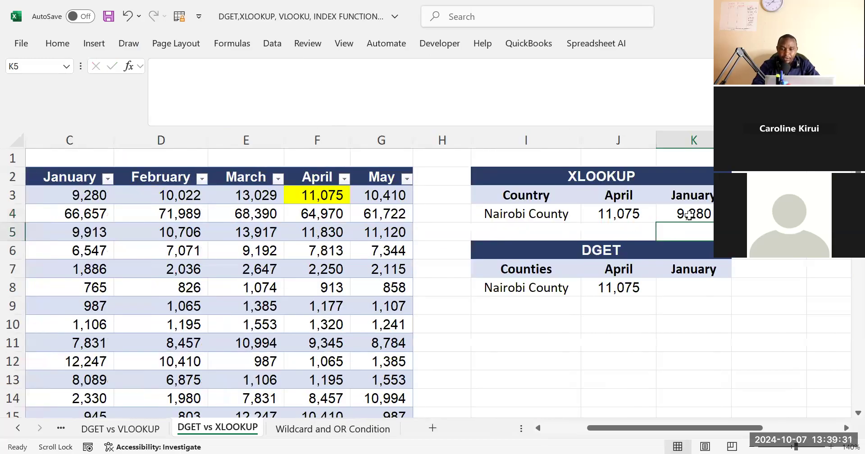
Highlight Nairobi County's January value in C3 with yellow fill and check it against the XLOOKUP in K4
click(689, 215)
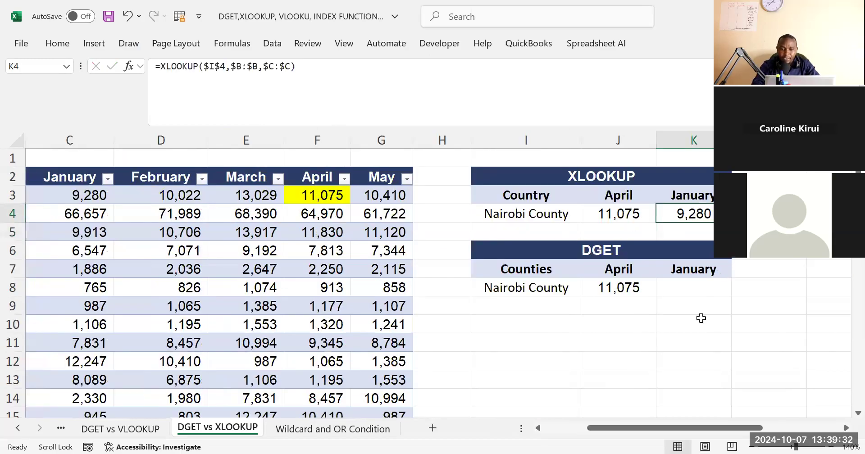
click(538, 428)
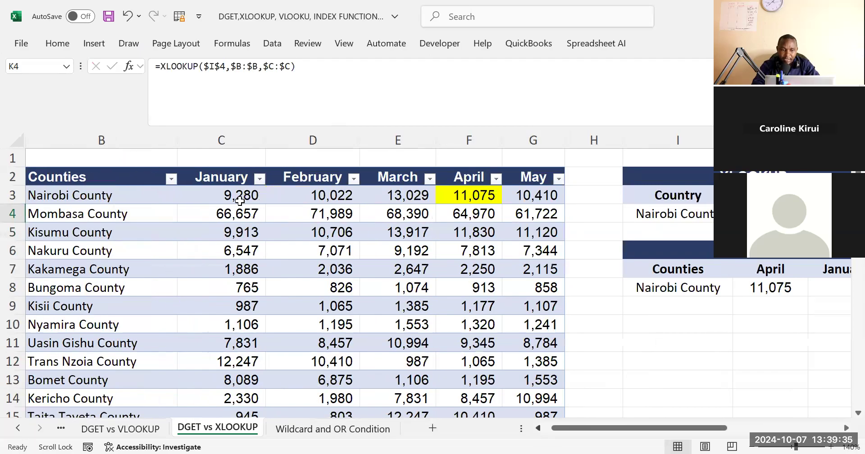
click(59, 46)
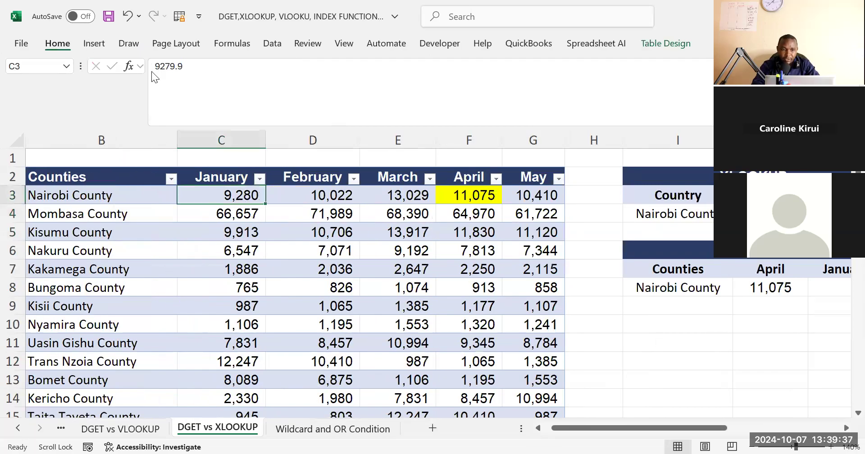
click(118, 98)
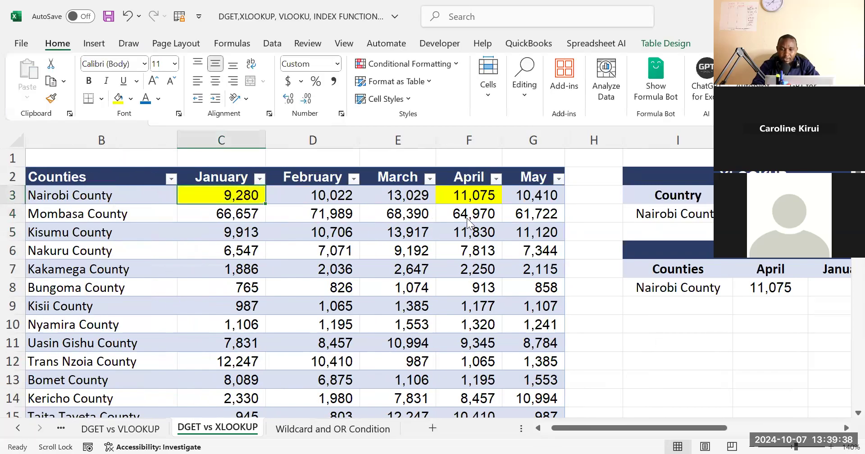
click(670, 345)
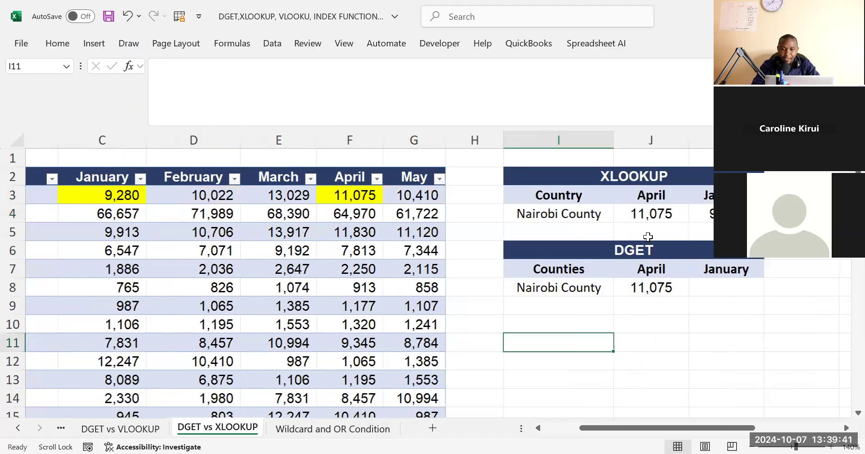
scroll(612, 214, right, 1)
click(596, 198)
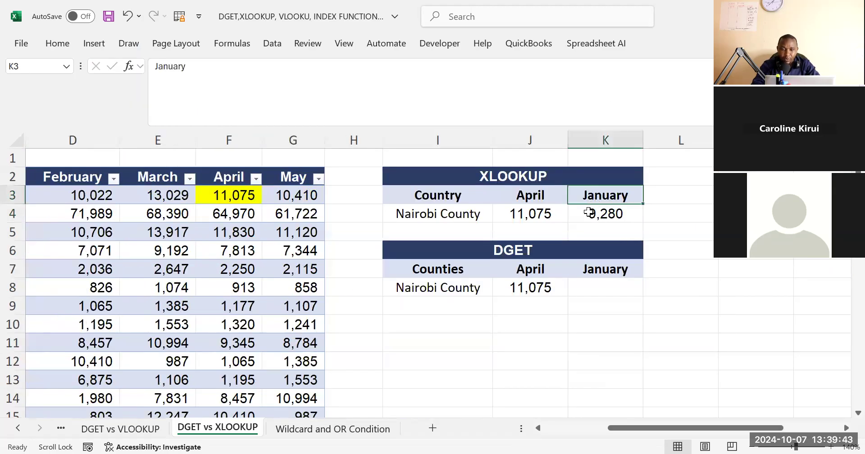
click(584, 213)
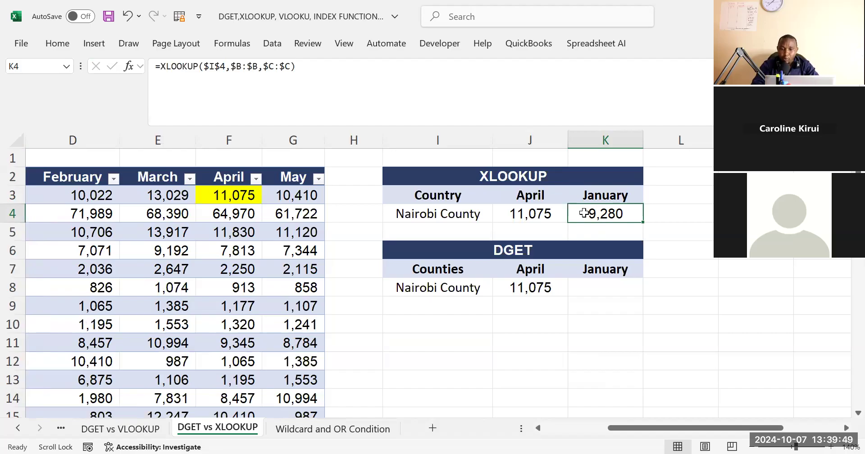
click(654, 232)
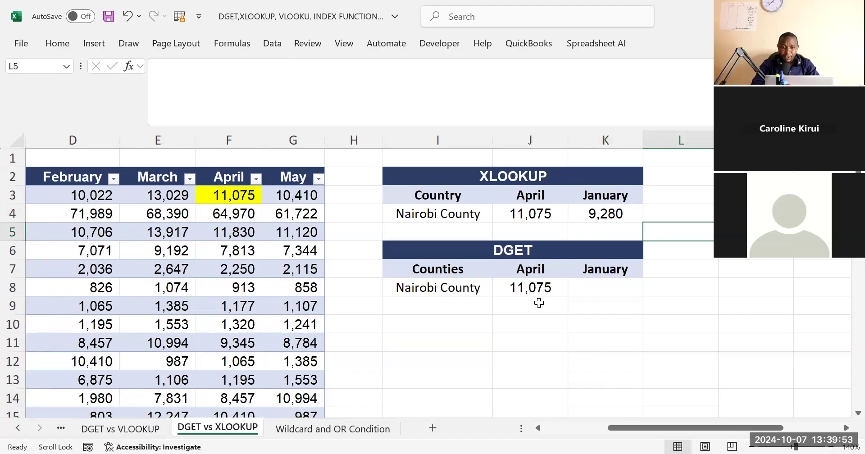
Fill the DGET formula from J8 across into the January cell K8 and inspect the copied formula
click(530, 289)
drag(550, 289, 587, 293)
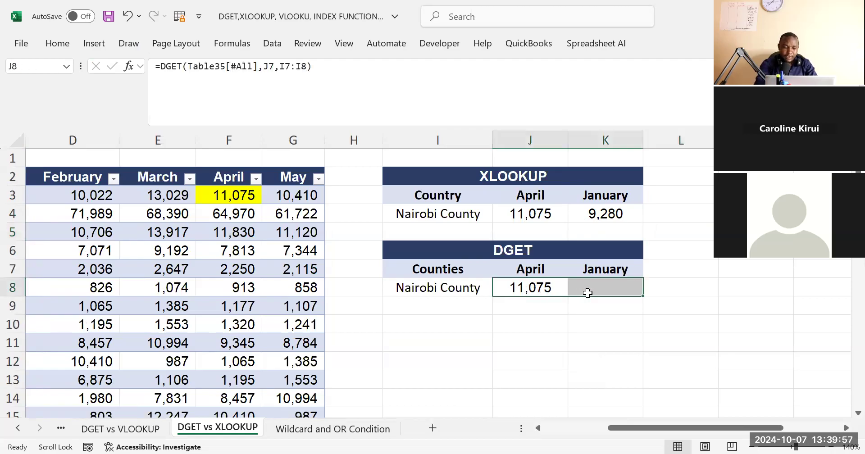
key(ctrl+r)
click(631, 323)
click(604, 289)
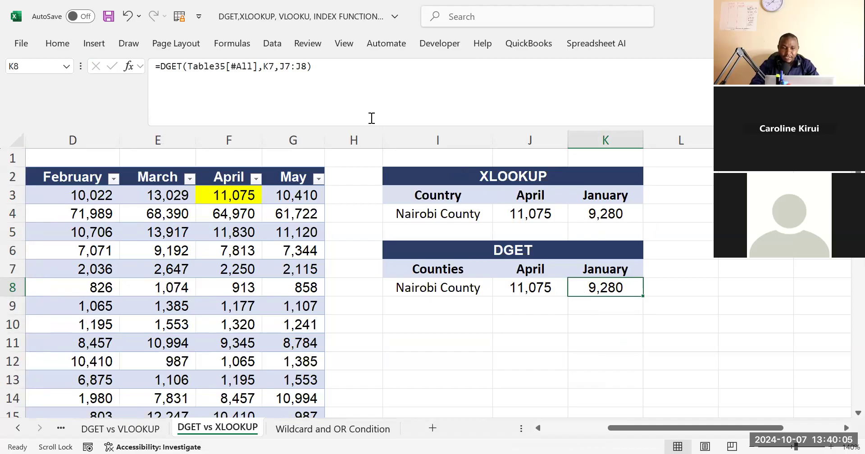
click(645, 305)
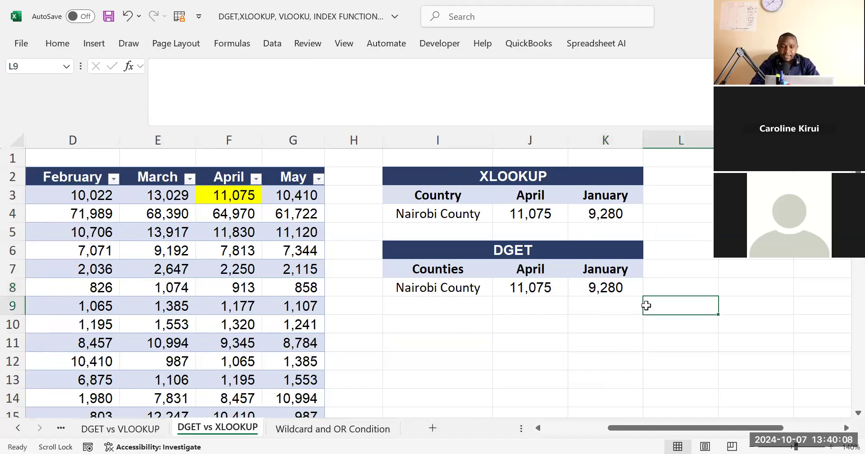
click(508, 173)
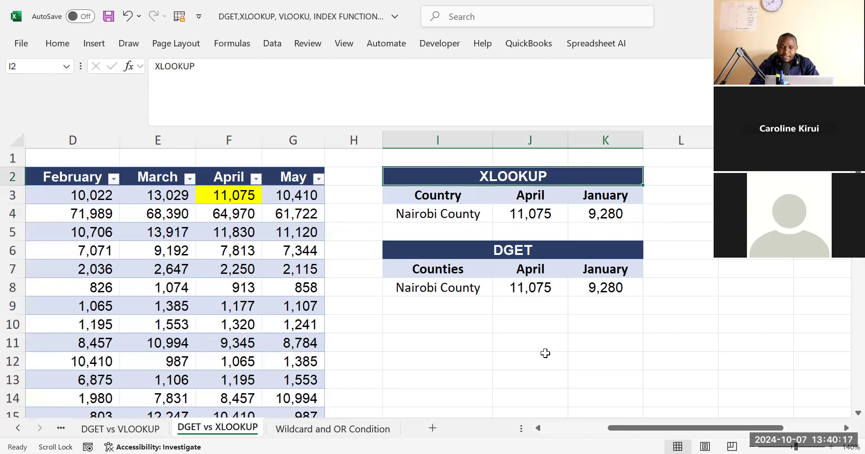
click(497, 260)
click(499, 161)
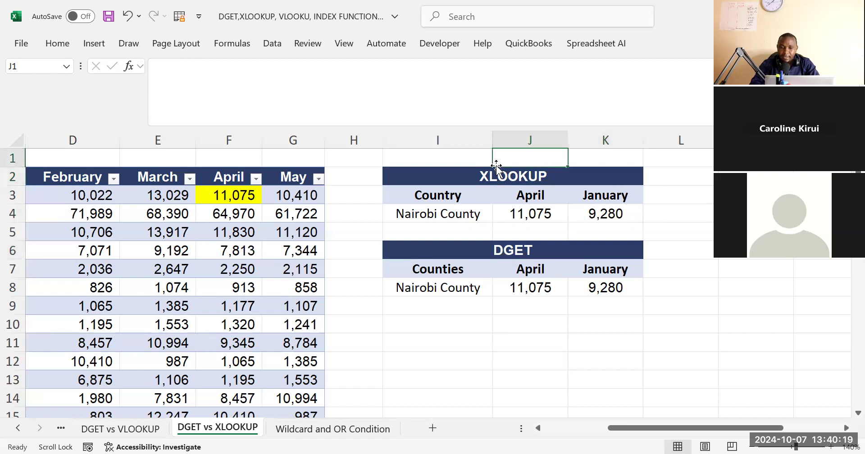
click(485, 176)
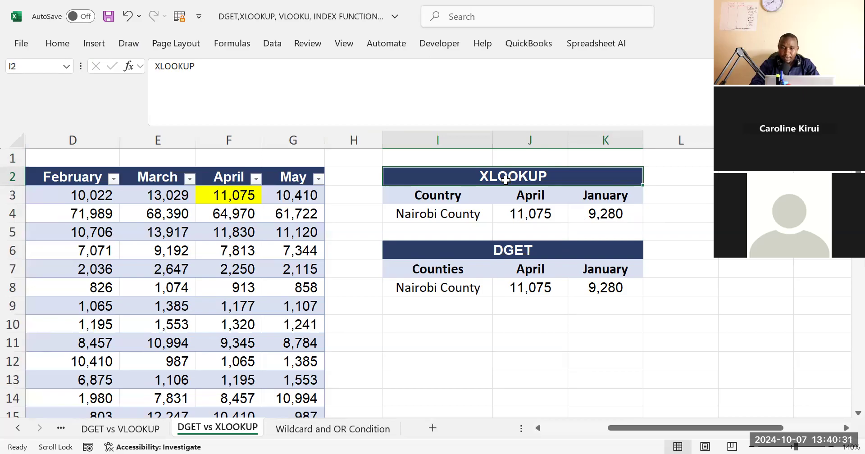
Compare the XLOOKUP results in row 4 with the DGET table and inspect the DGET formula in K8
click(514, 251)
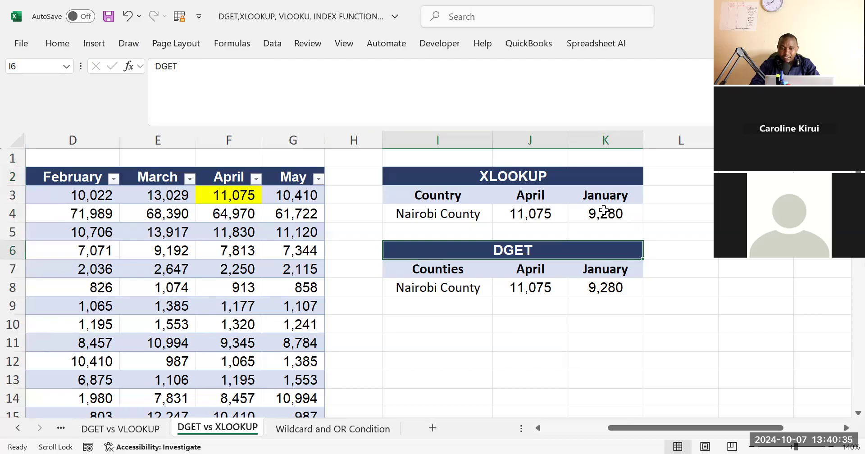
click(515, 181)
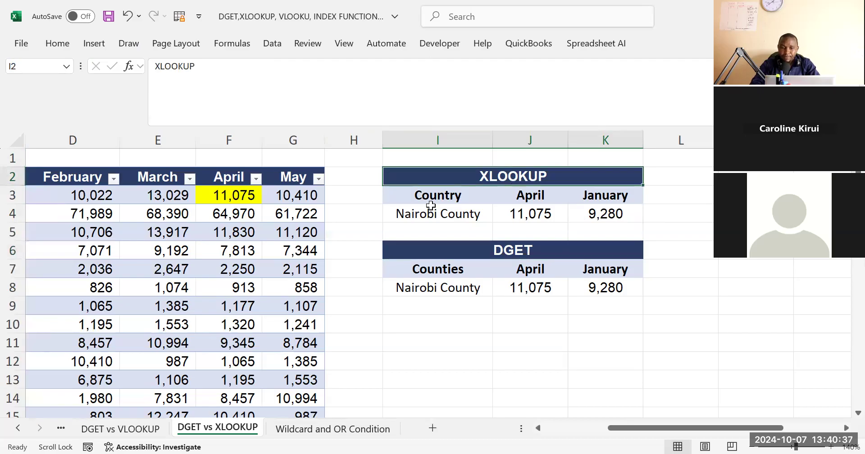
drag(435, 215, 606, 218)
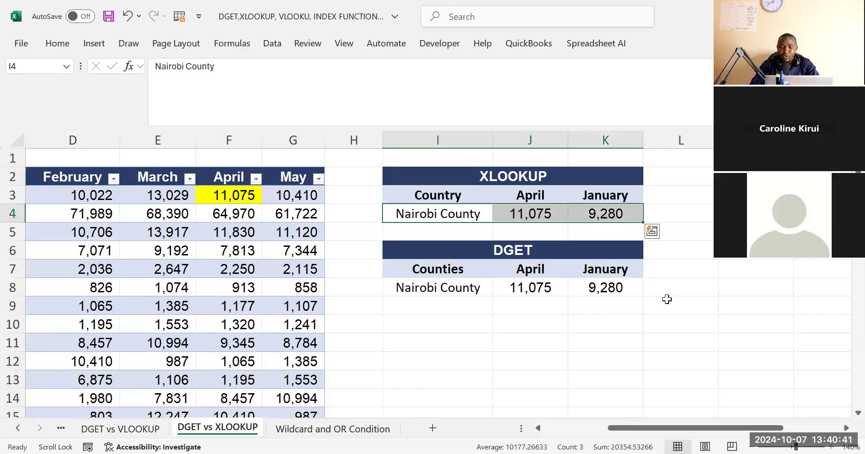
click(590, 291)
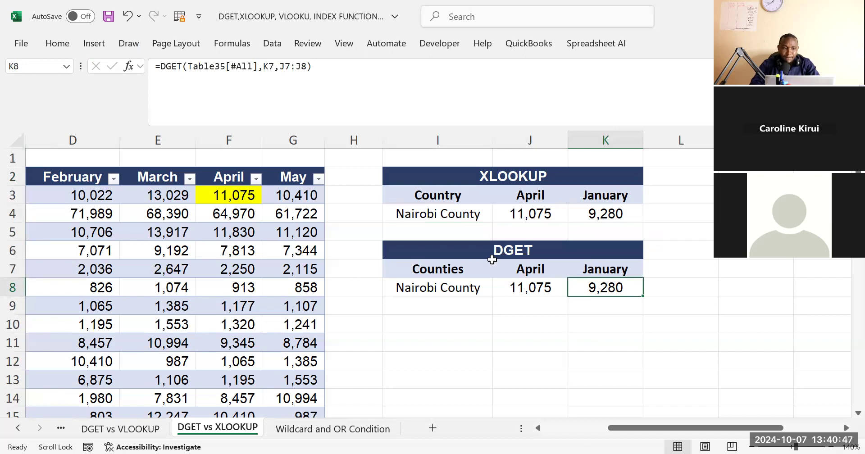
Copy the February and March headers from D2:E2 of the sales table to L7:M7 beside the DGET table's January header
click(536, 427)
click(537, 427)
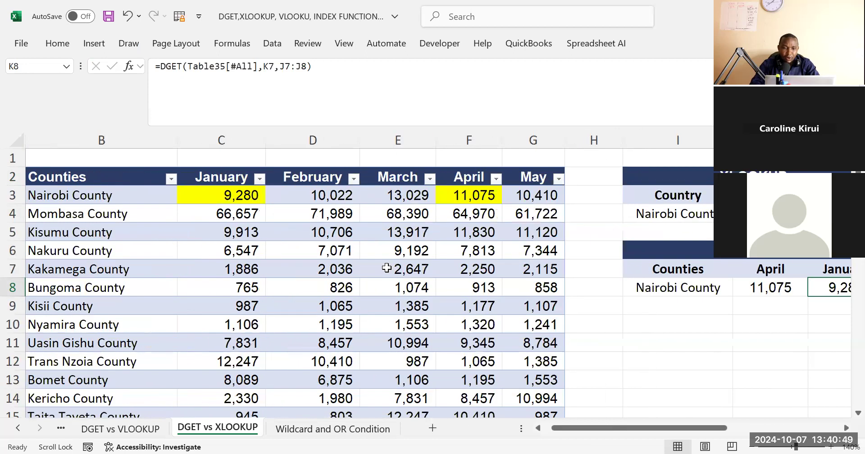
click(328, 183)
drag(328, 184, 413, 172)
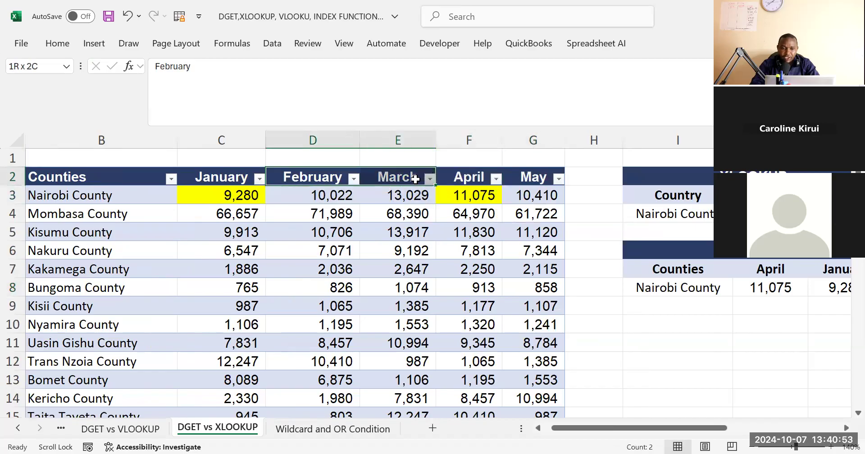
key(ctrl+c)
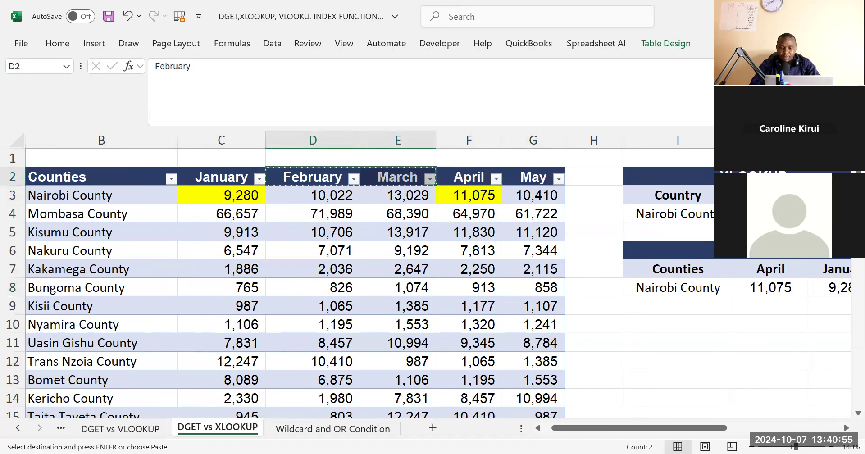
click(846, 427)
click(846, 427)
click(846, 428)
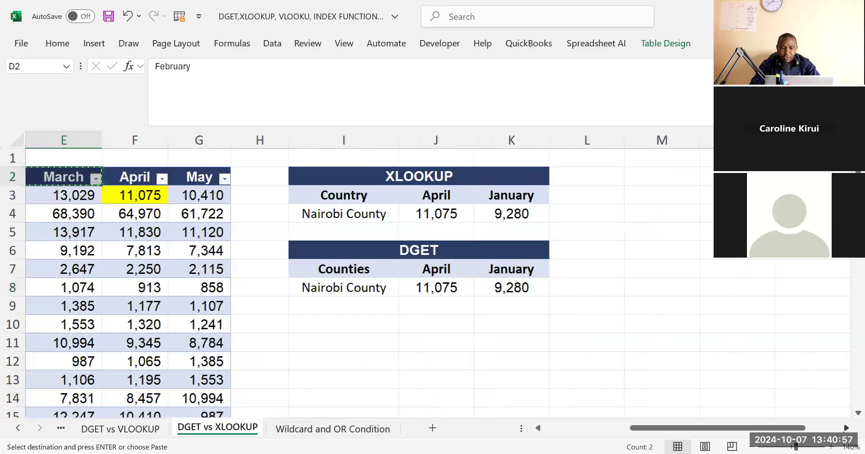
click(567, 262)
click(572, 298)
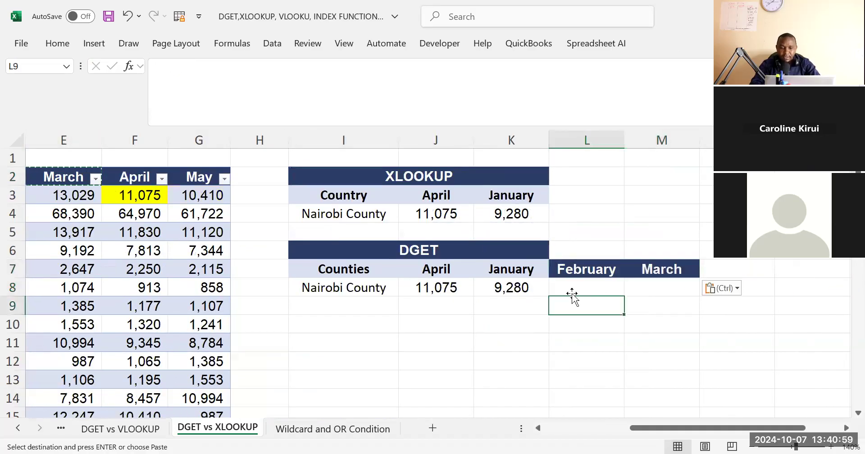
Fill the DGET formula from J8 across through M8 and check the February and March cells
drag(510, 287, 660, 286)
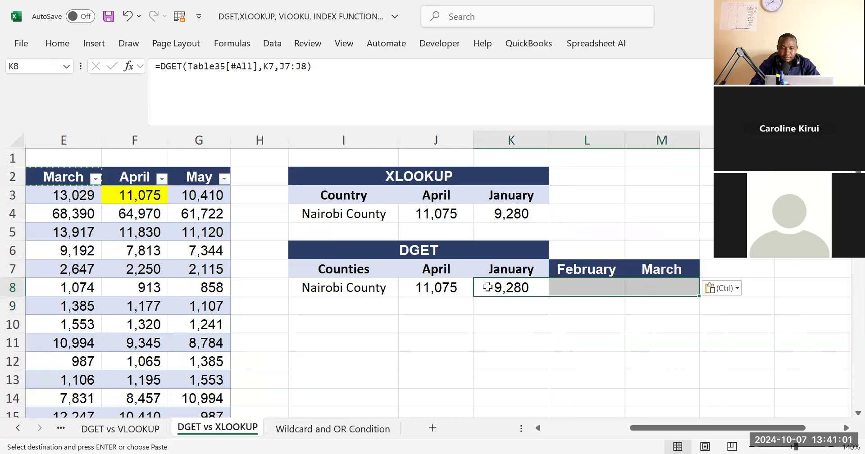
drag(448, 287, 669, 283)
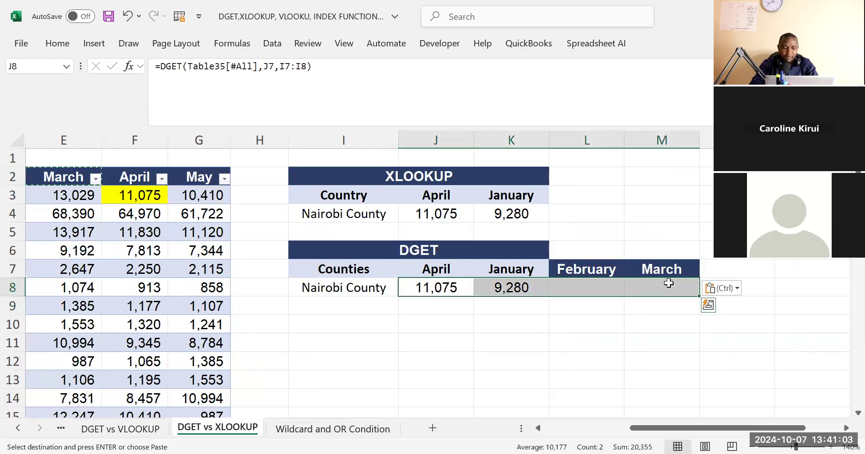
key(Escape)
key(ctrl+r)
click(588, 321)
drag(586, 287, 657, 287)
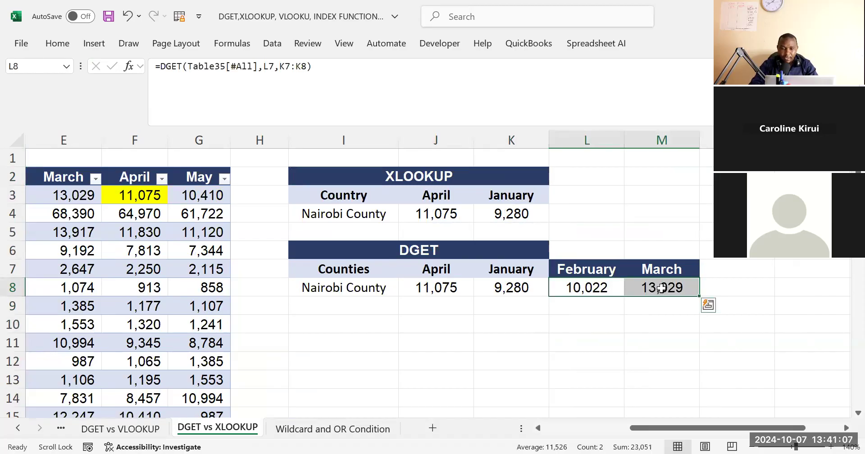
click(433, 354)
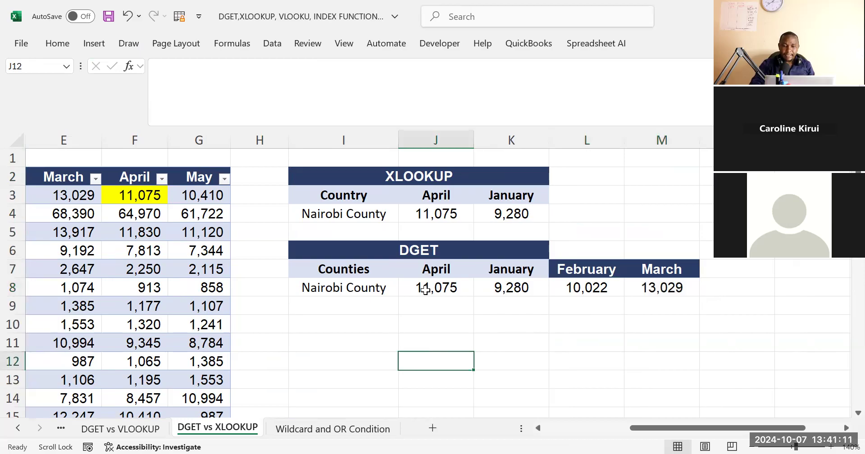
click(422, 253)
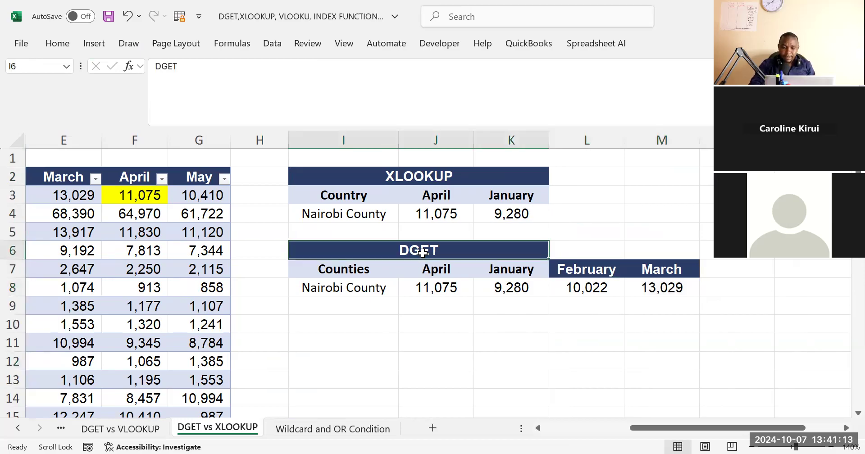
click(437, 366)
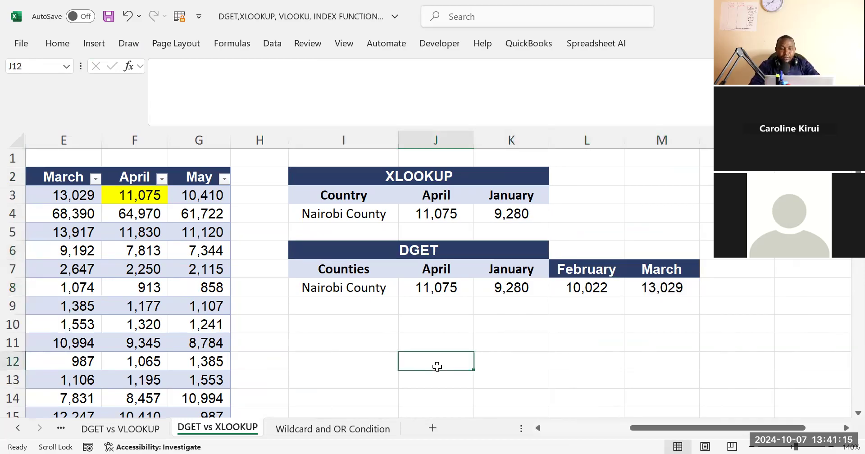
click(489, 363)
click(458, 341)
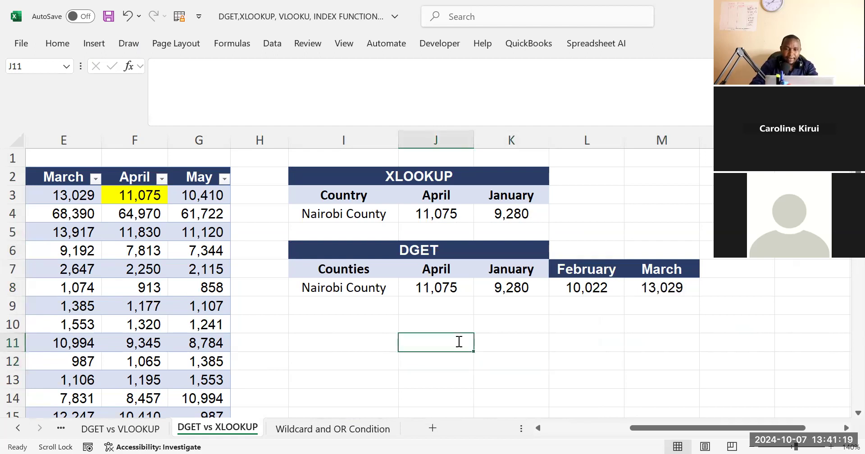
text(w)
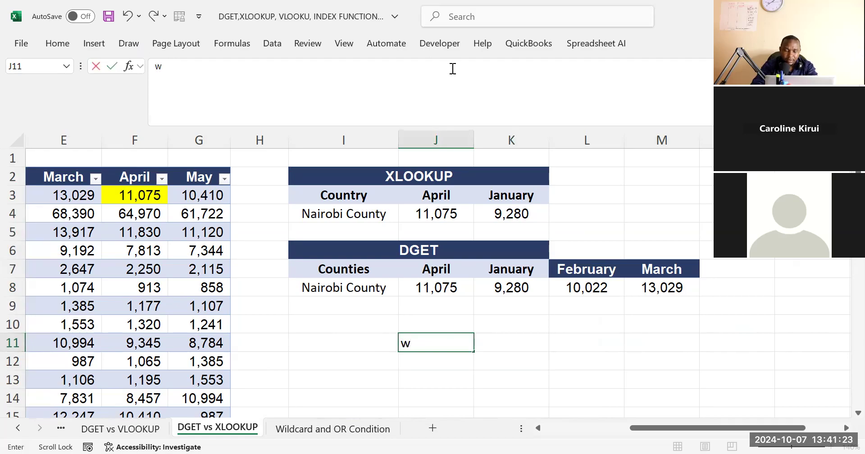
key(alt+Tab)
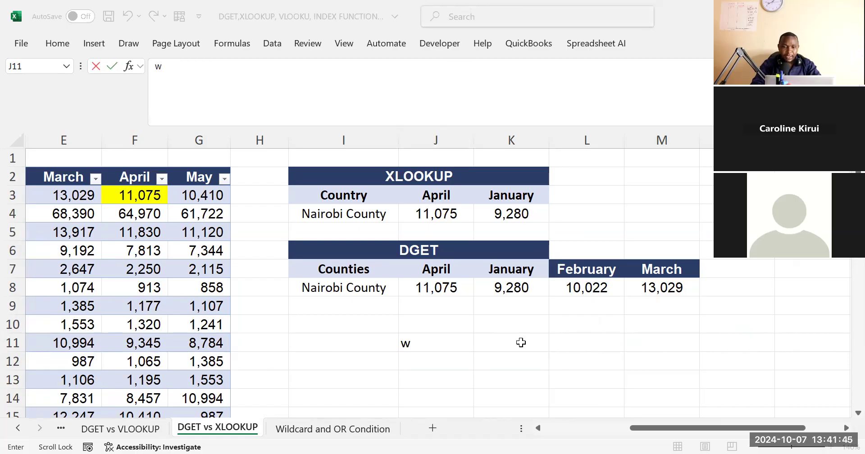
key(BackSpace)
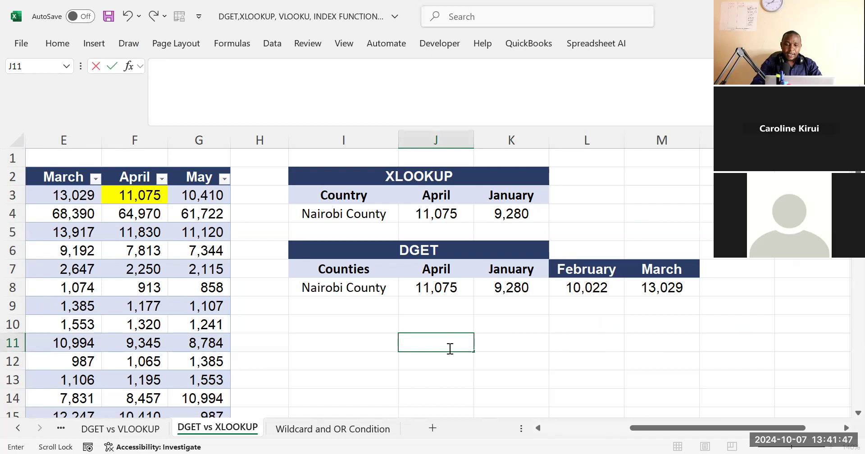
click(495, 367)
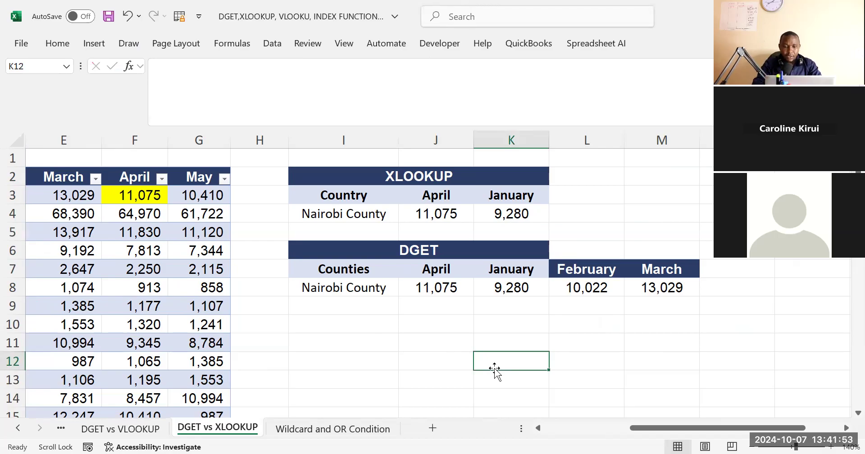
click(386, 327)
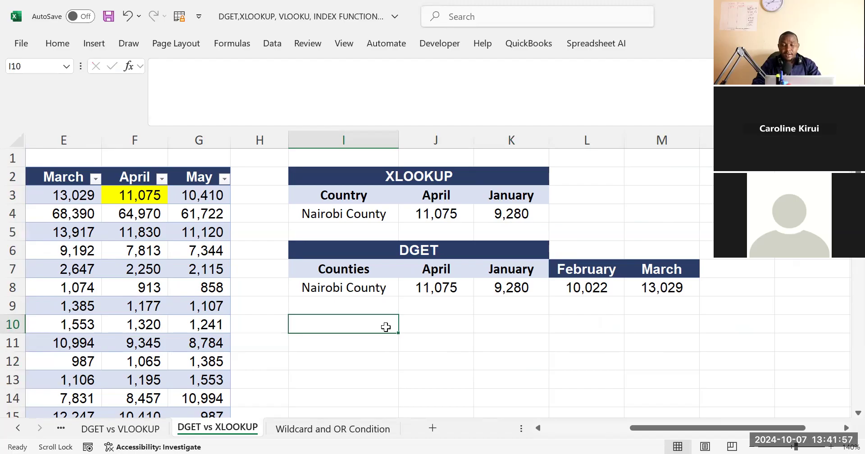
click(448, 343)
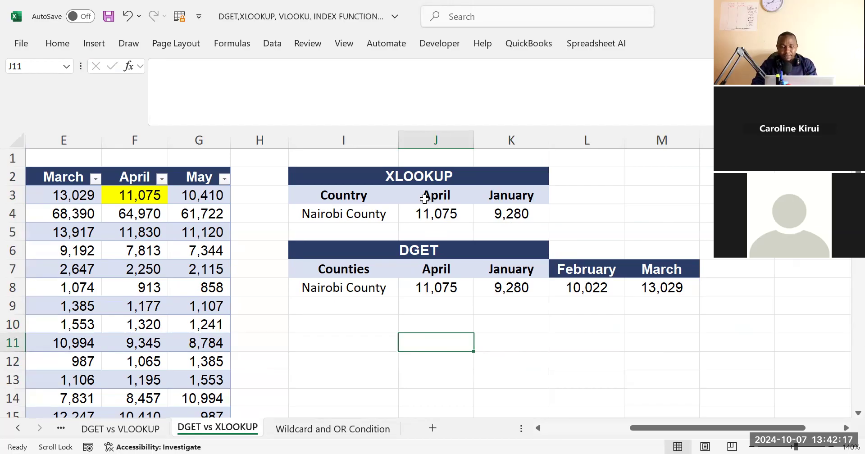
click(429, 321)
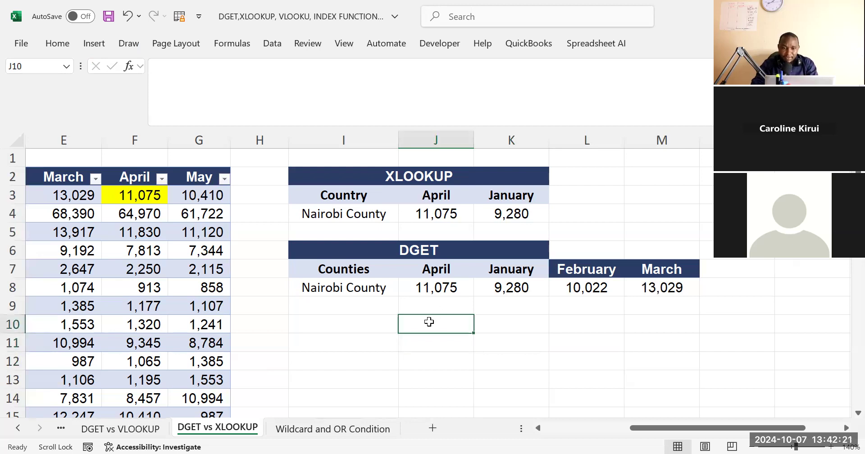
click(392, 342)
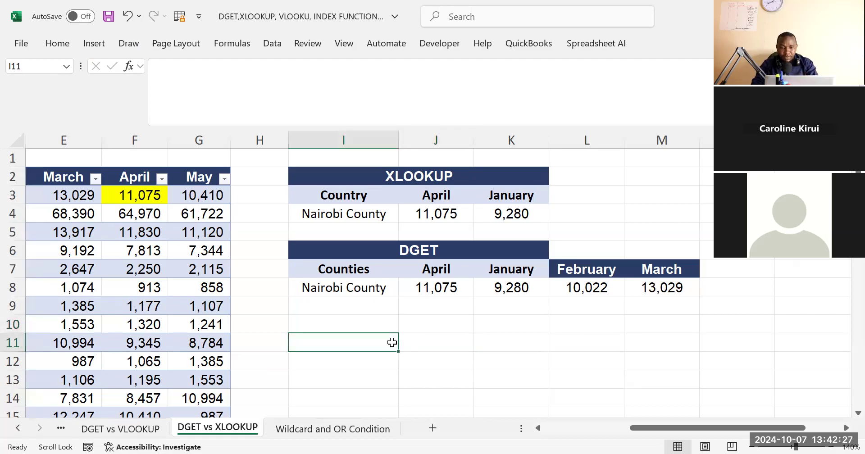
click(417, 337)
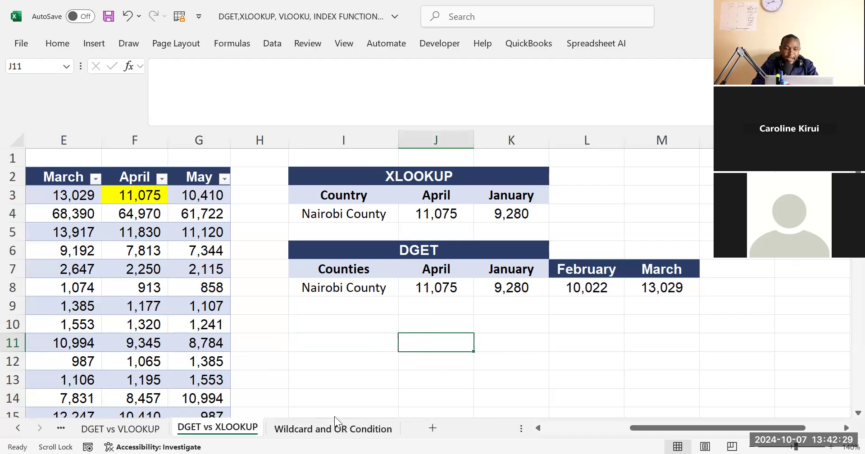
Enter the note WILCARD in cell I11 below the DGET table
click(369, 353)
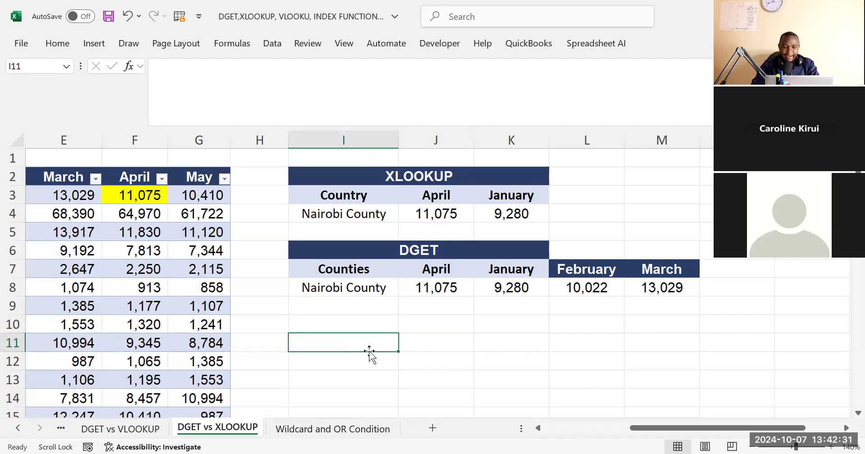
text(WIL)
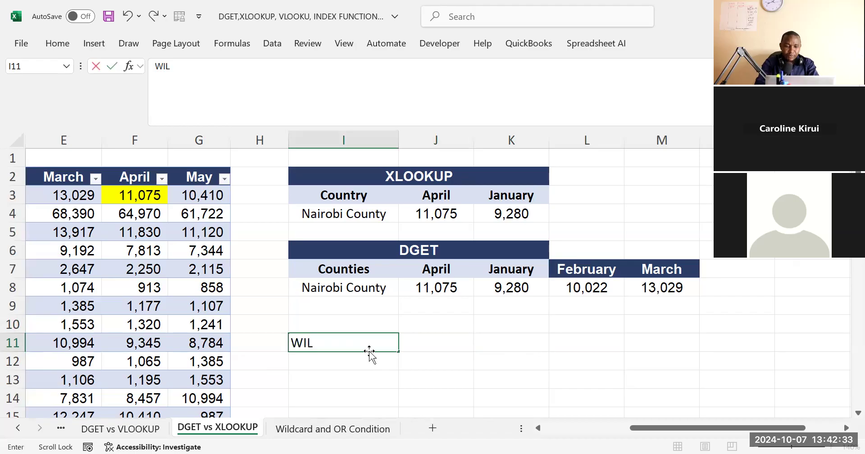
text(CARD)
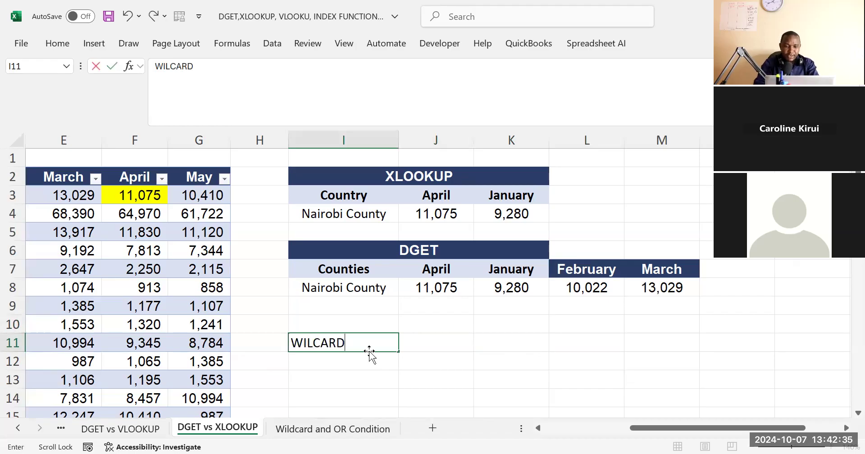
click(456, 345)
click(349, 354)
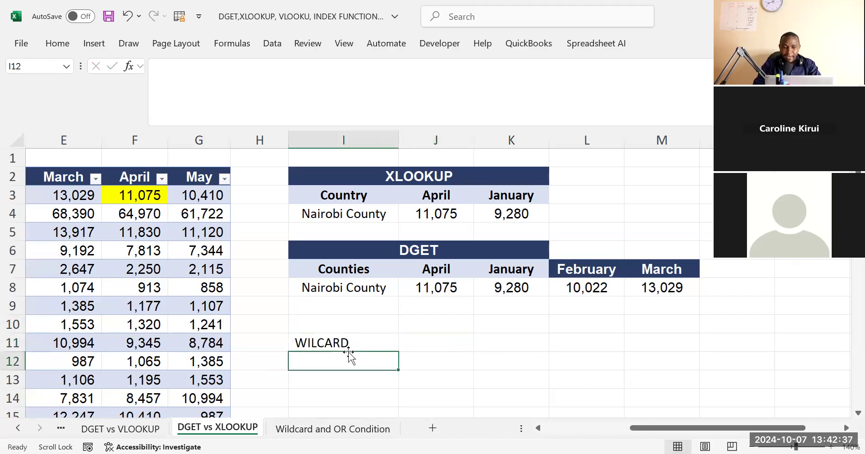
click(365, 344)
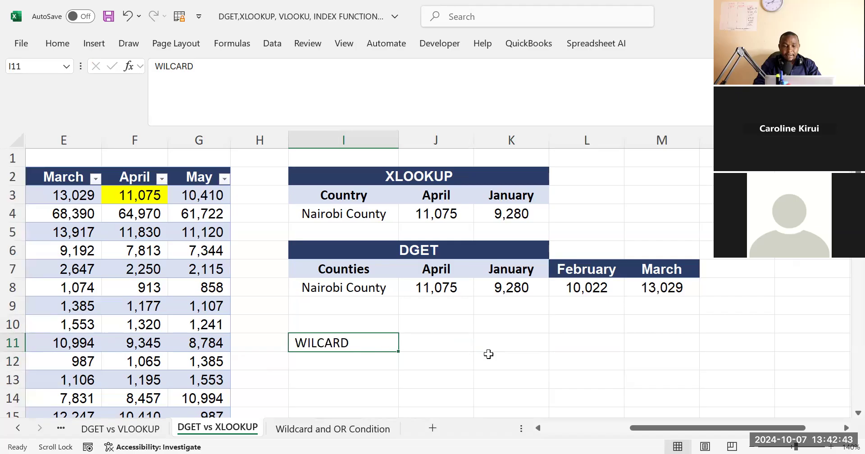
Change the XLOOKUP table's county name in I4 to the misspelling "Nairbi County" and check the lookups in J4:K4
click(400, 177)
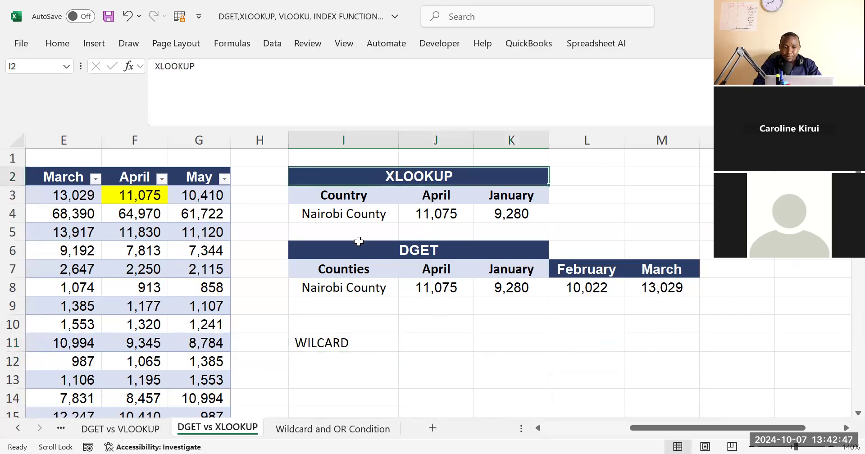
click(328, 215)
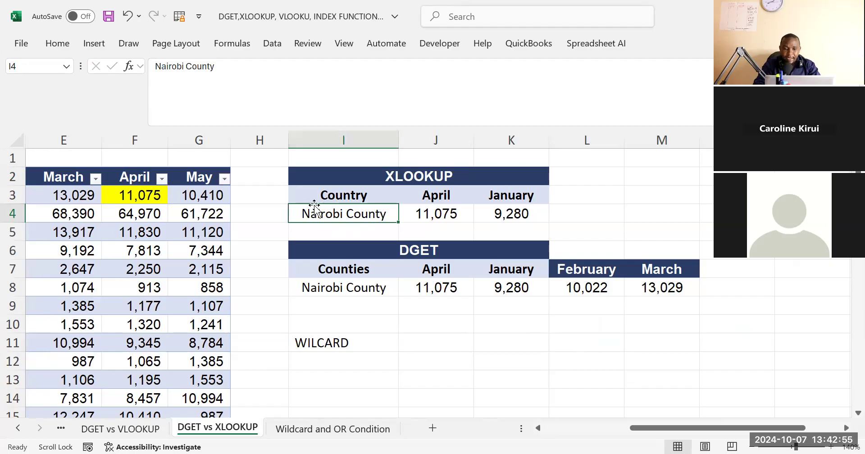
click(177, 76)
key(BackSpace)
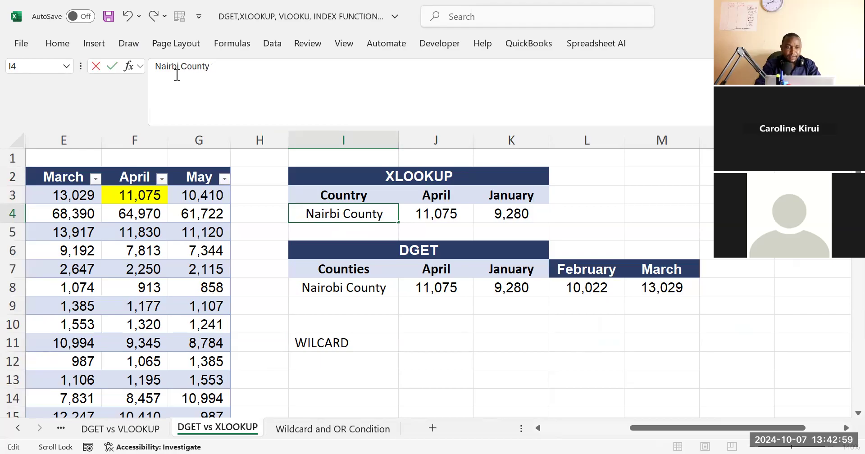
click(480, 327)
drag(425, 212, 515, 213)
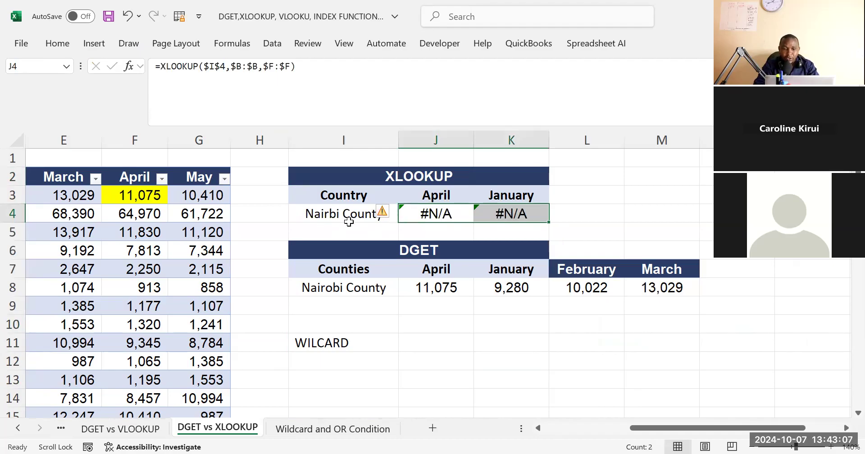
Correct the XLOOKUP table's county name in I4 to "Nairobi County"
click(323, 215)
click(171, 69)
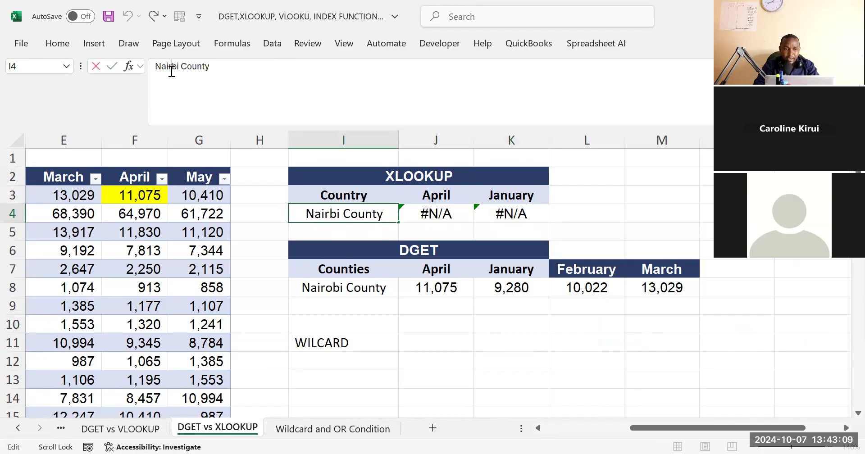
text(0)
key(BackSpace)
text(O)
key(BackSpace)
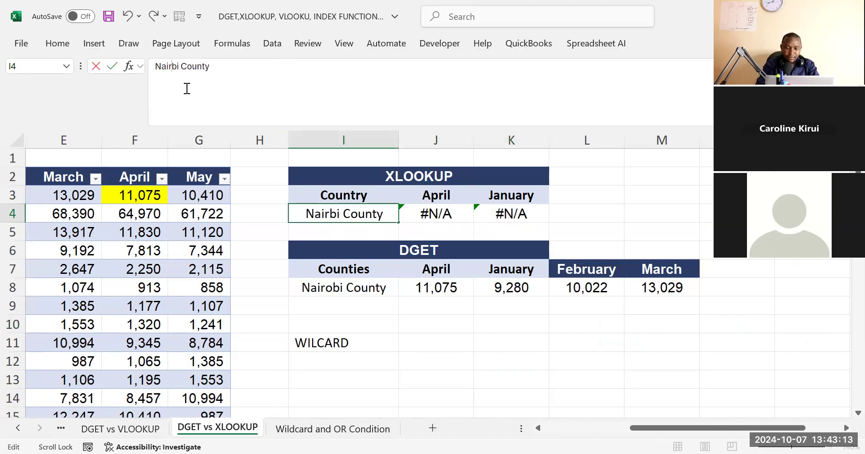
text(o)
key(Return)
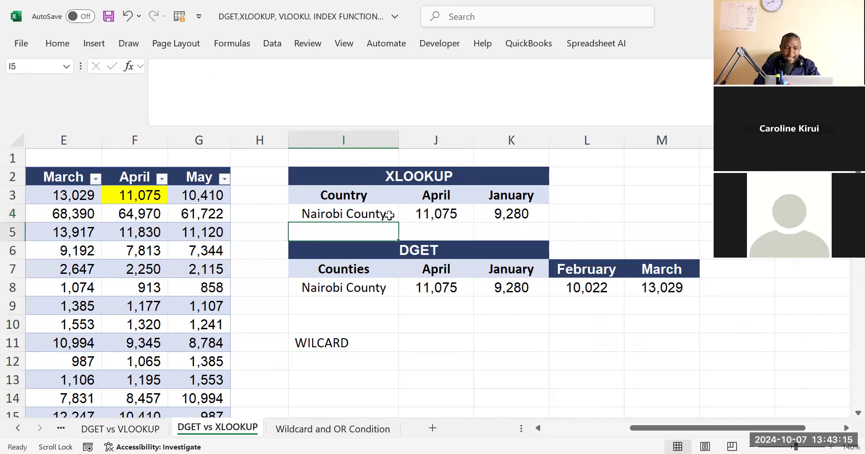
Shorten the county name in I4 to "Nairobi" and check the XLOOKUP cells J4:K4
click(368, 213)
drag(185, 67, 245, 73)
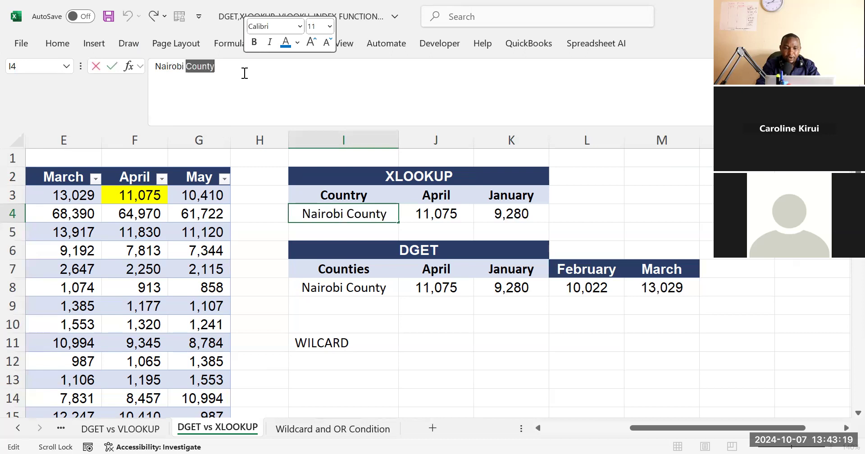
key(BackSpace)
click(451, 358)
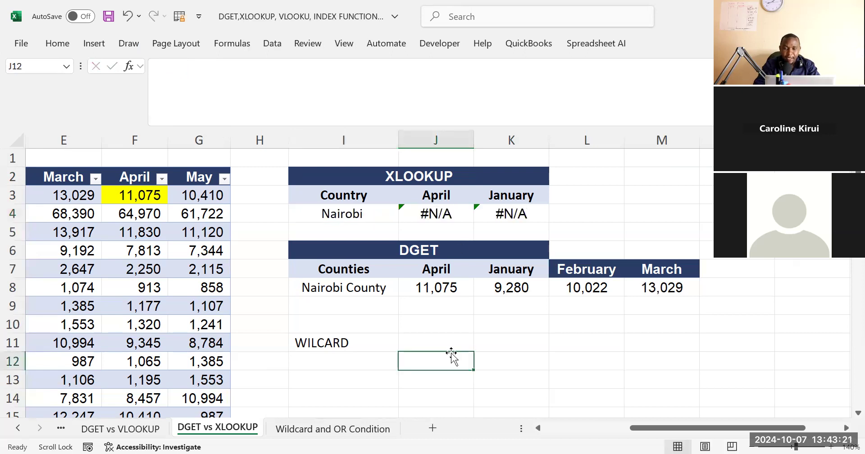
drag(432, 213, 516, 219)
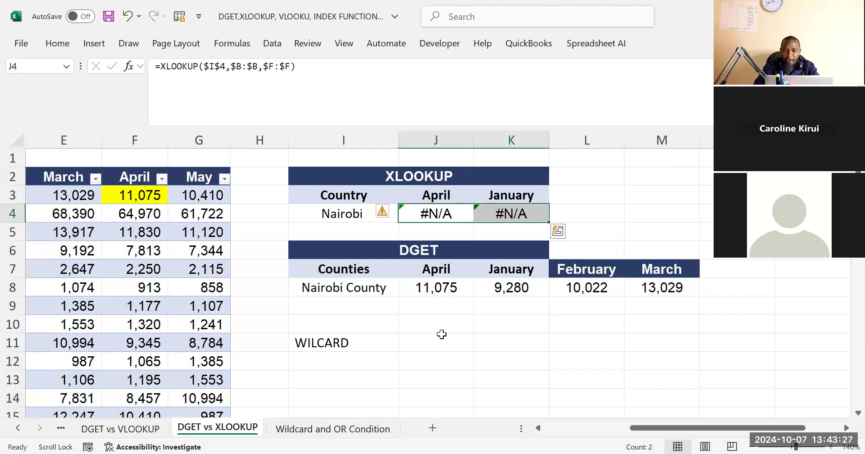
click(431, 344)
click(345, 345)
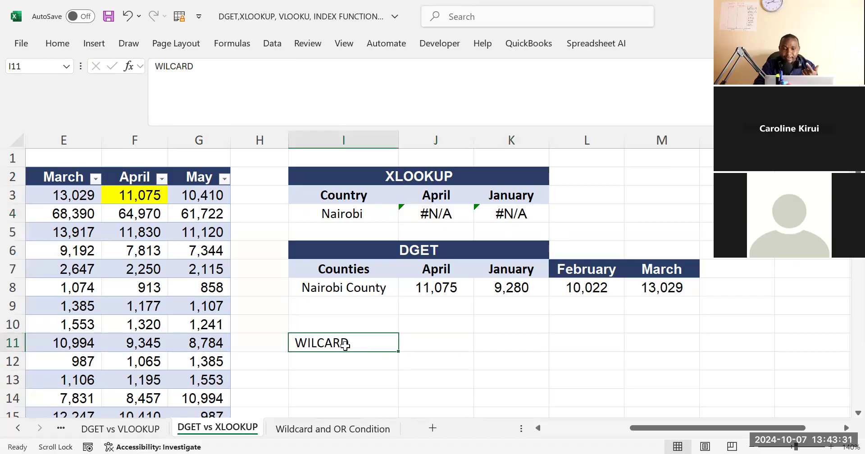
click(444, 360)
click(361, 341)
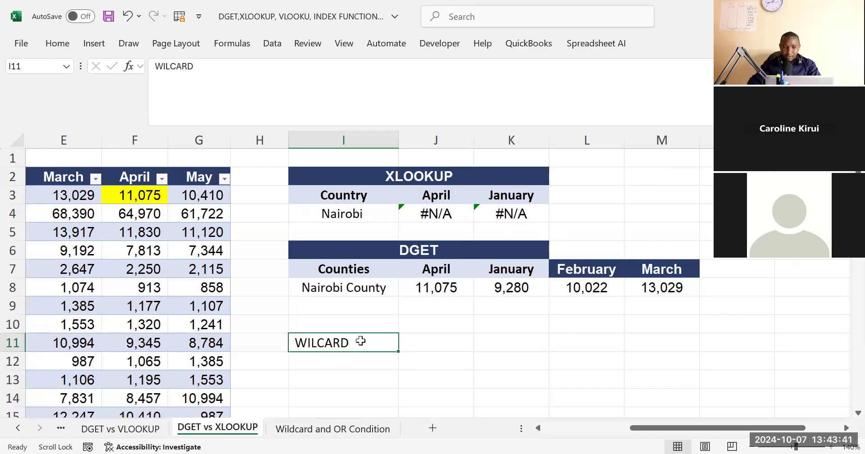
click(339, 226)
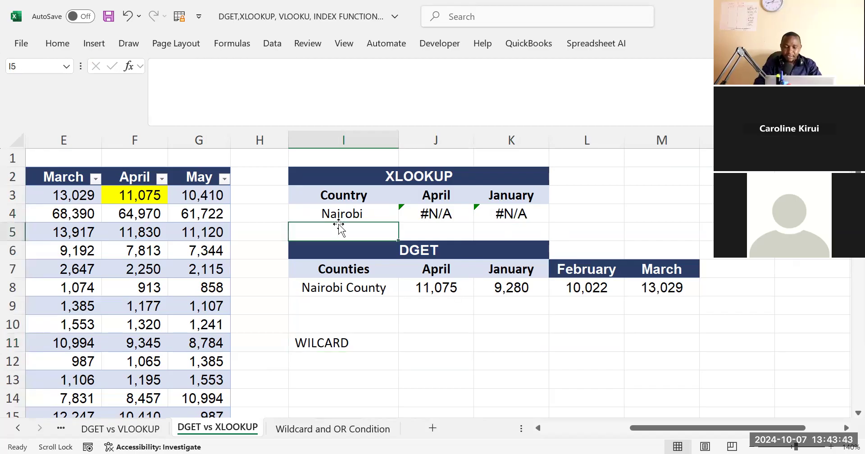
click(358, 214)
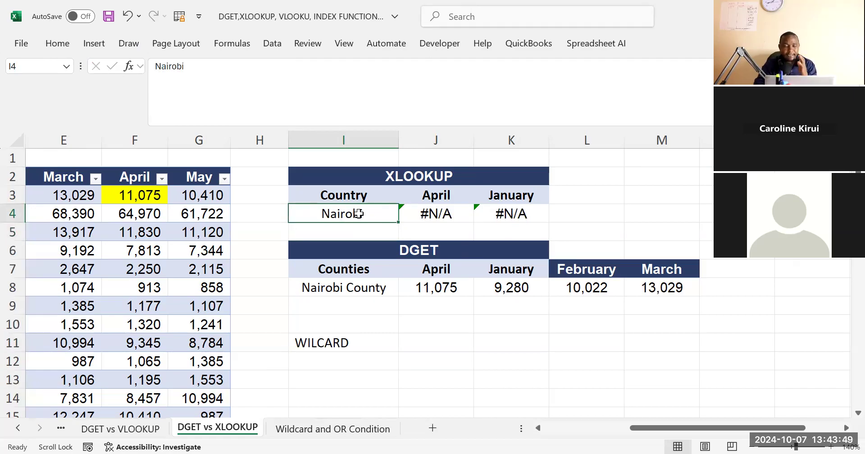
click(335, 345)
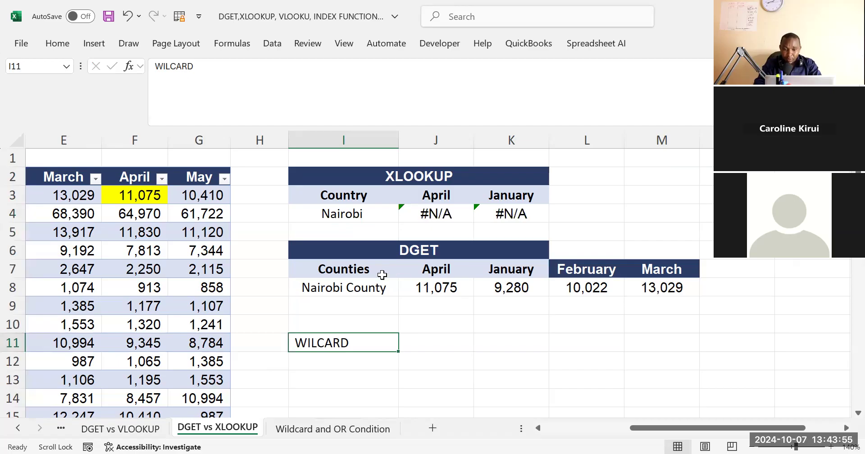
click(343, 214)
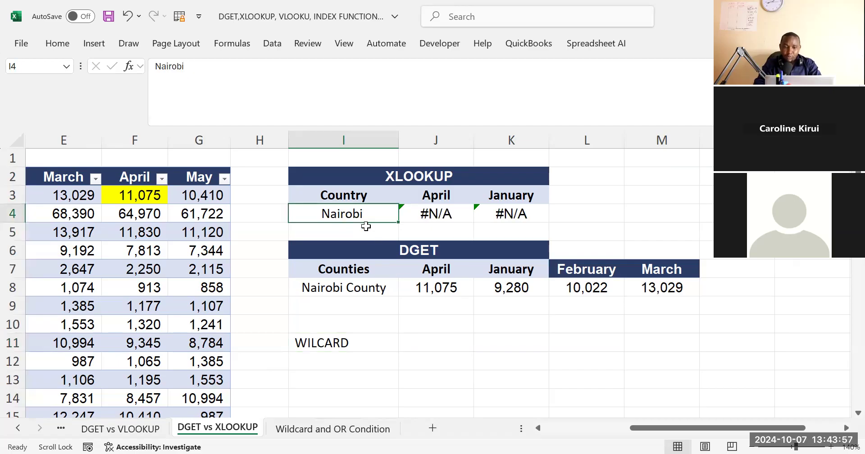
click(436, 214)
click(344, 214)
Copy the word "County" from B3 of the sales table and append it to the county name in I4
click(539, 428)
click(540, 427)
click(540, 428)
click(131, 198)
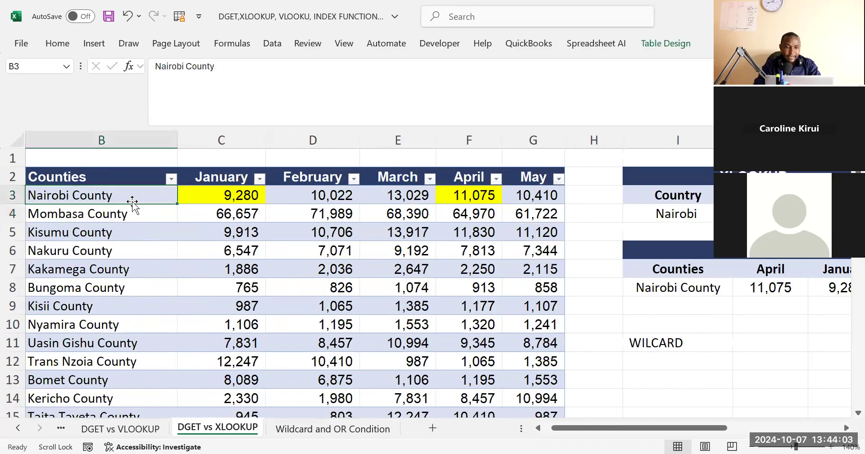
drag(186, 66, 251, 65)
key(ctrl+c)
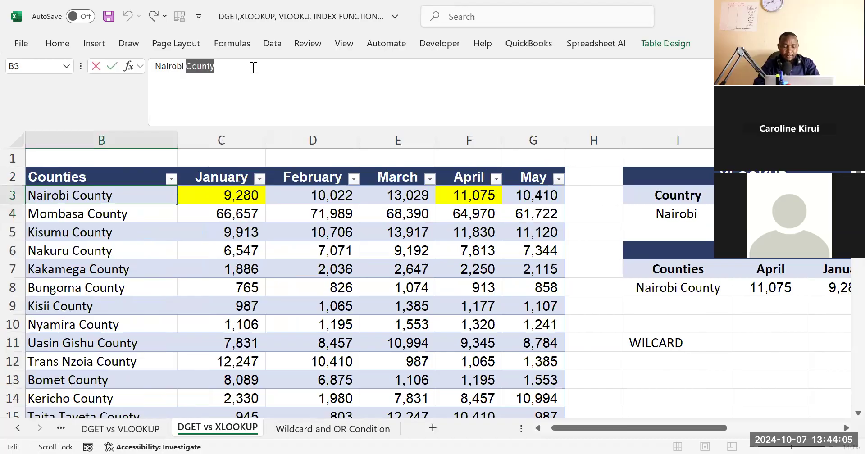
click(677, 214)
click(227, 82)
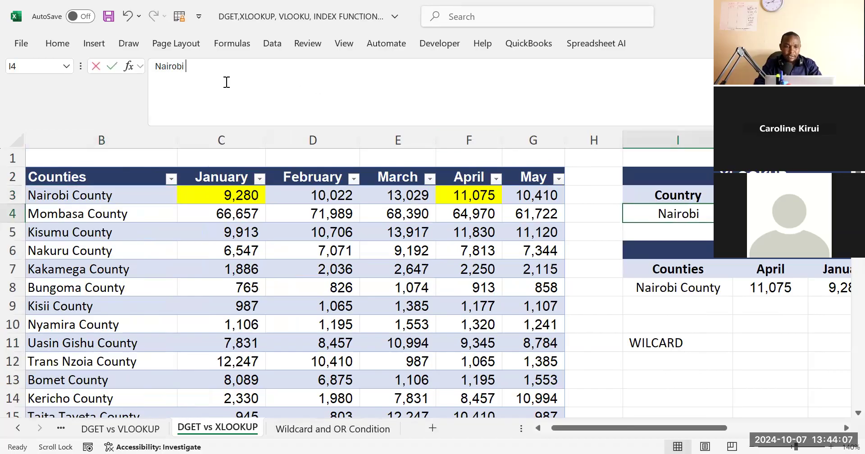
key(ctrl+v)
click(722, 353)
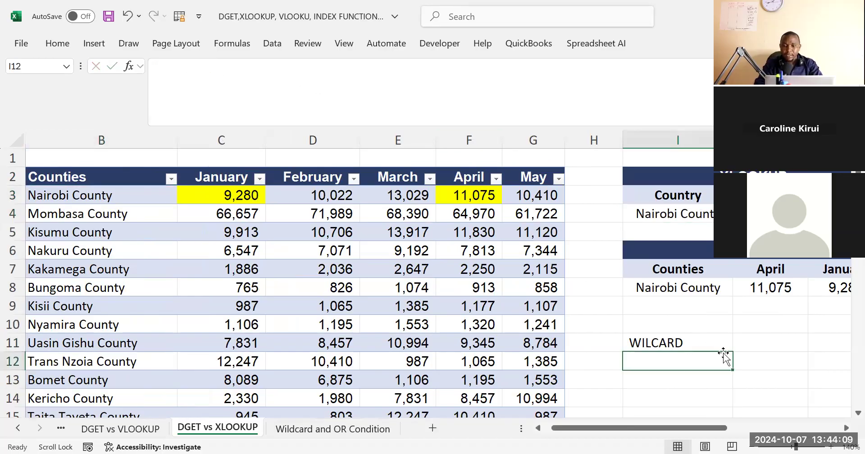
scroll(722, 353, right, 3)
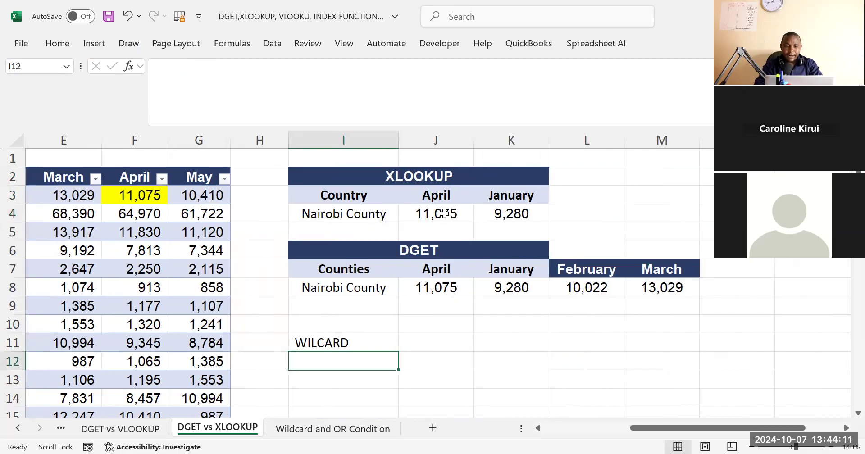
Append the wildcard &"*" to the lookup value $I$4 in the April XLOOKUP formula in J4
click(443, 214)
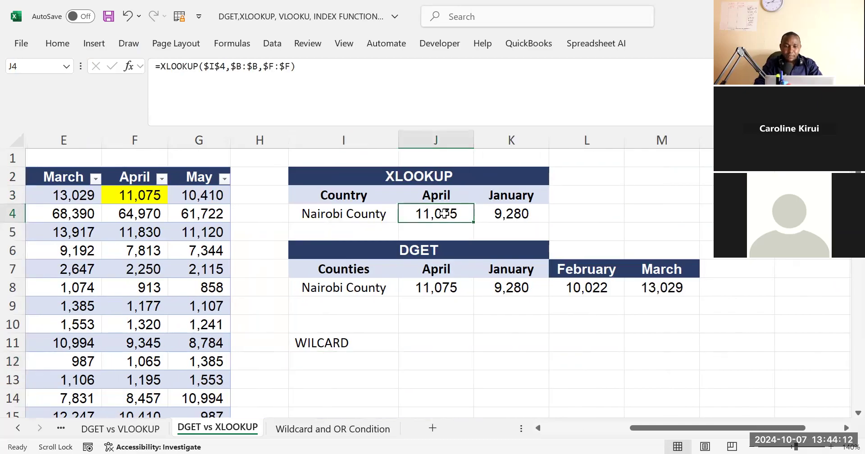
click(202, 68)
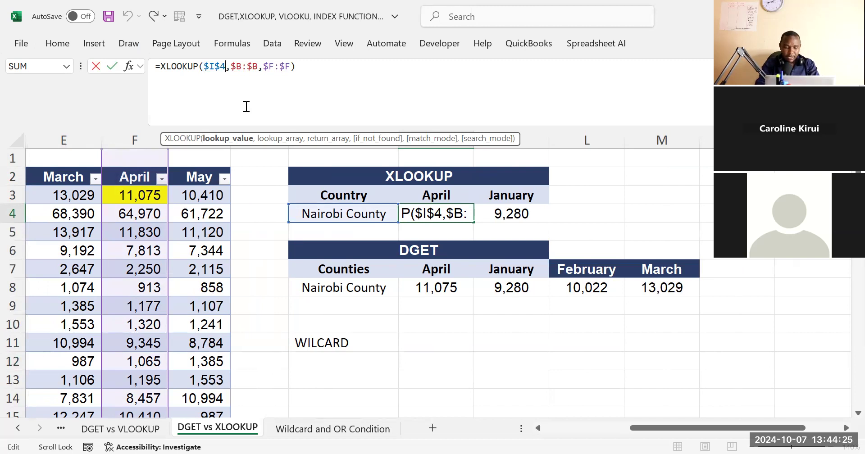
text(&)
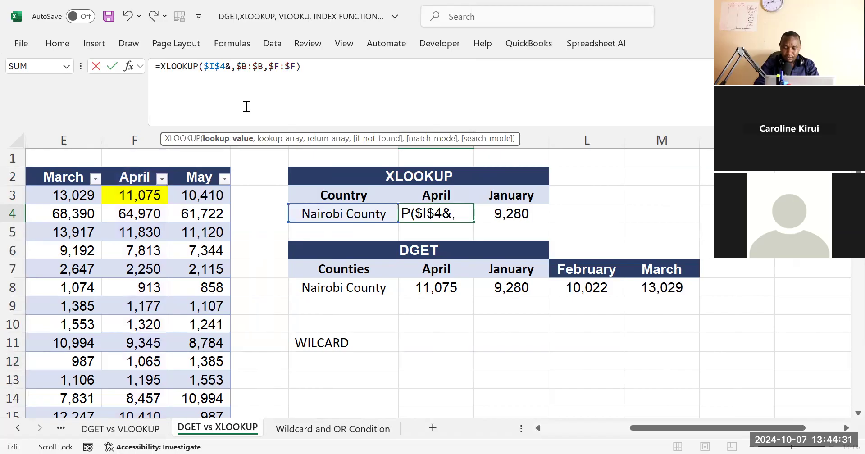
text(")
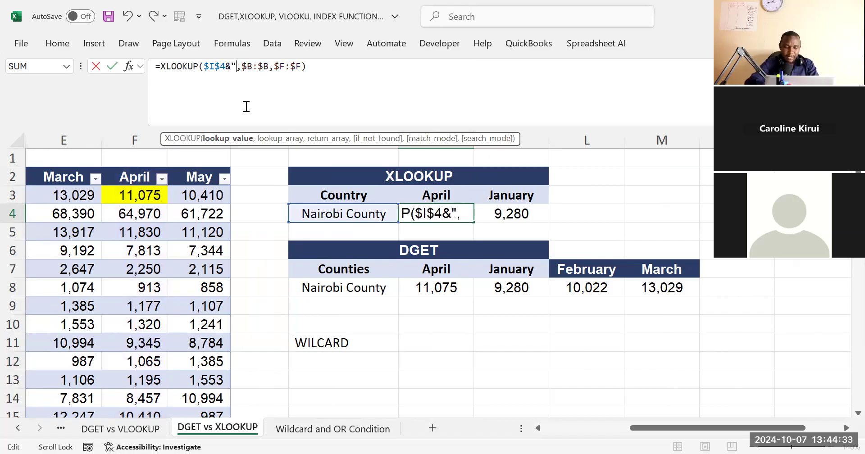
text(*)
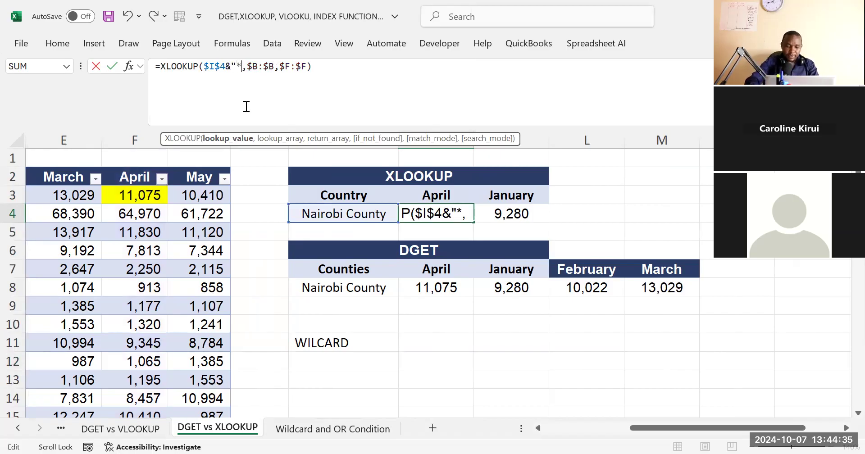
text(:)
key(BackSpace)
text(")
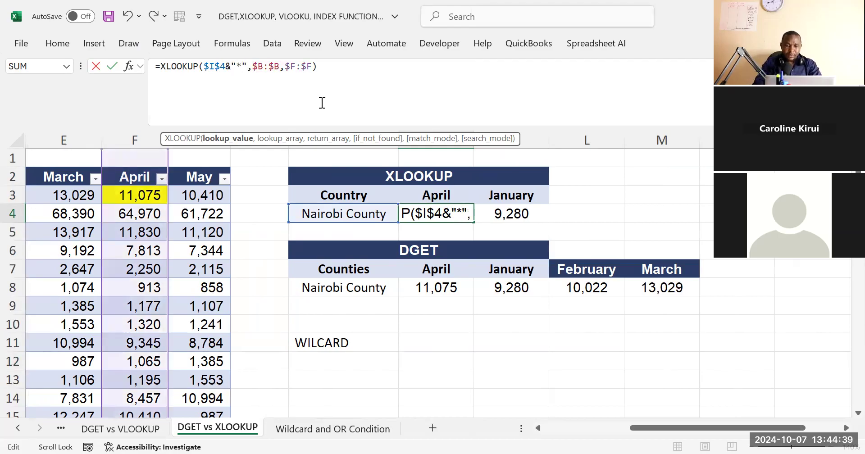
Try to extend the J4 XLOOKUP formula with an empty if-not-found argument and match mode 2
click(332, 73)
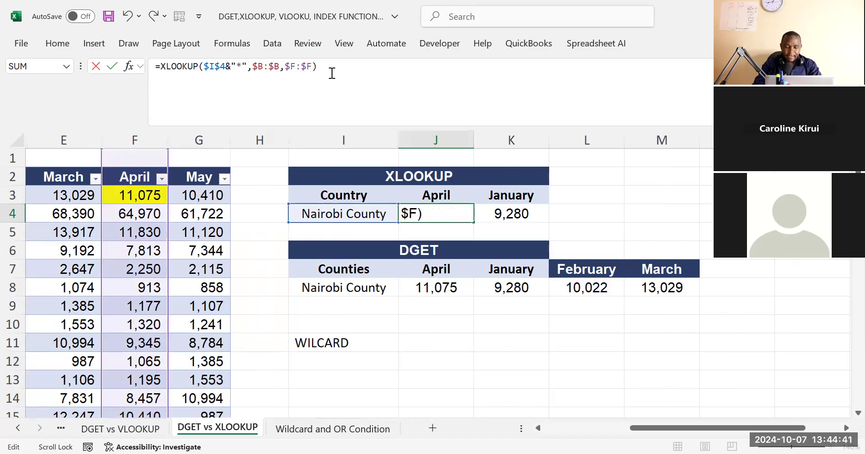
text(,)
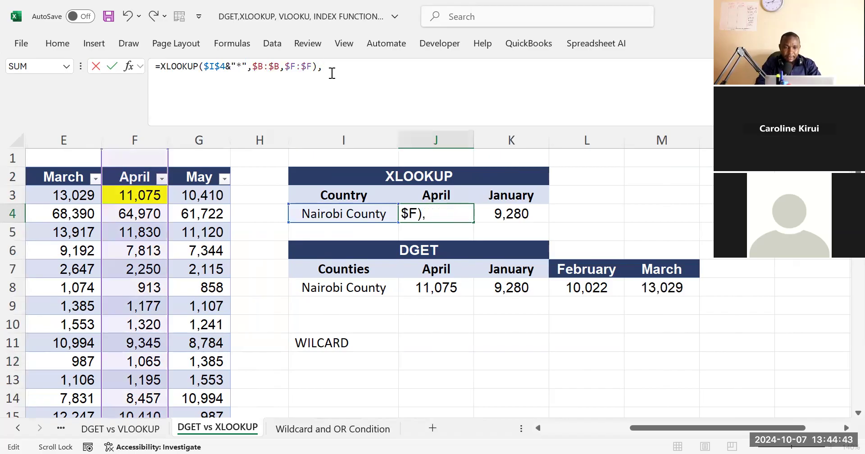
key(Return)
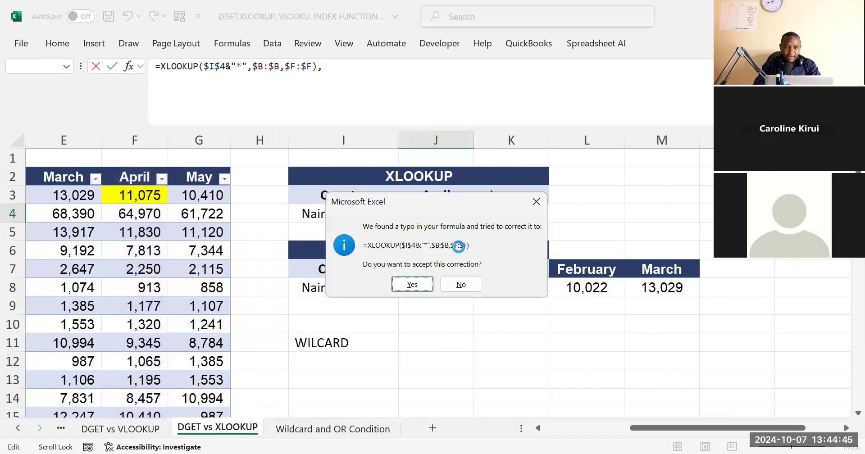
click(464, 286)
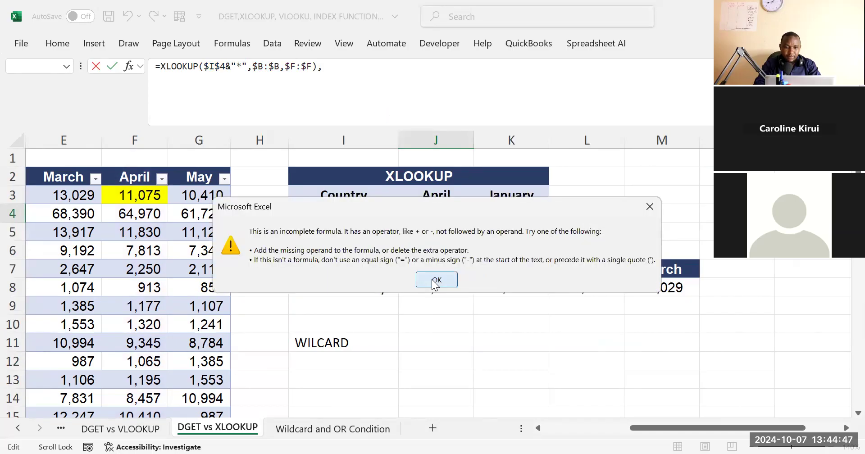
click(434, 280)
key(BackSpace)
text(,)
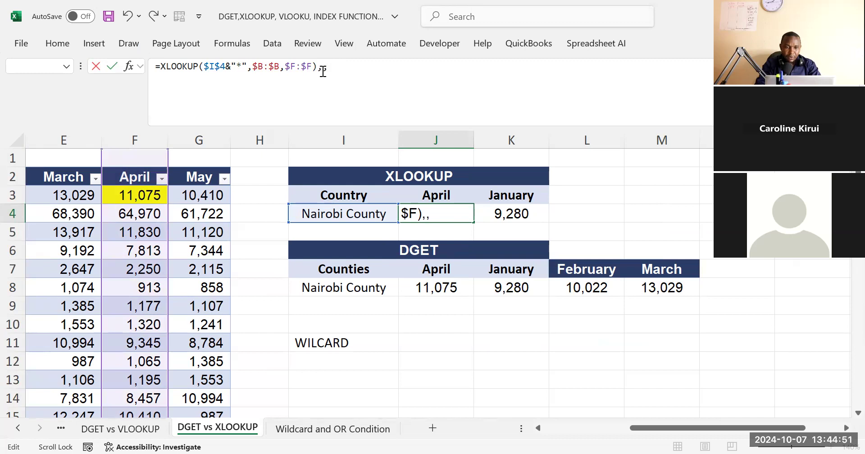
text(,2))
key(Return)
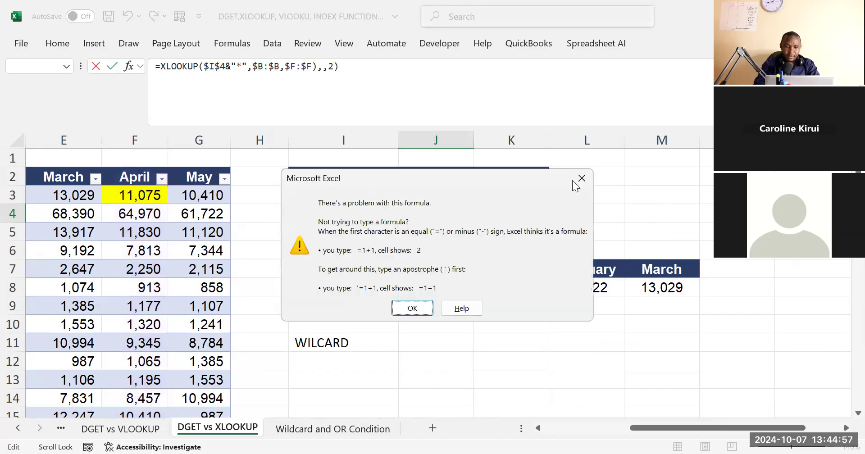
Dismiss the formula error and clear the whole XLOOKUP formula from J4
click(578, 182)
drag(350, 75, 156, 78)
key(BackSpace)
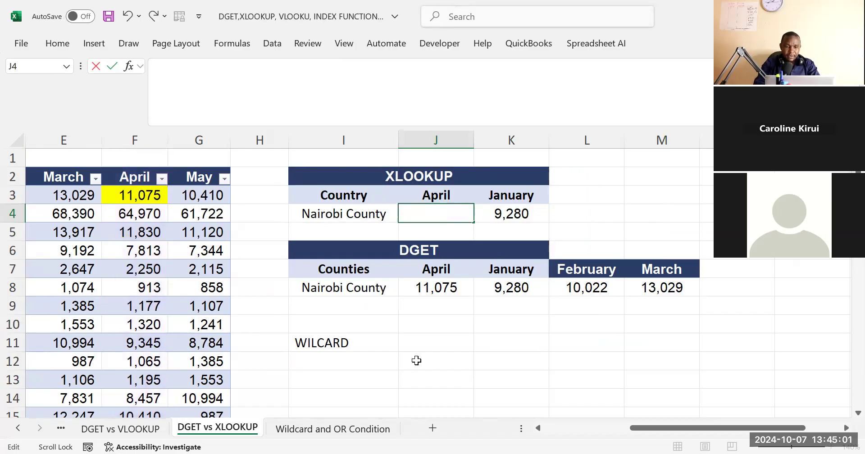
click(434, 383)
On the Wildcard and OR Condition sheet, start an XLOOKUP formula in F4 with E4 as the lookup value
click(332, 428)
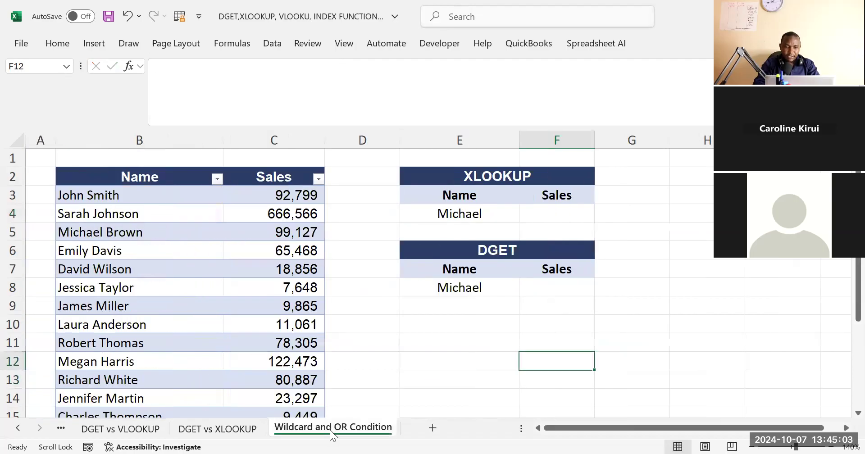
click(473, 338)
click(556, 217)
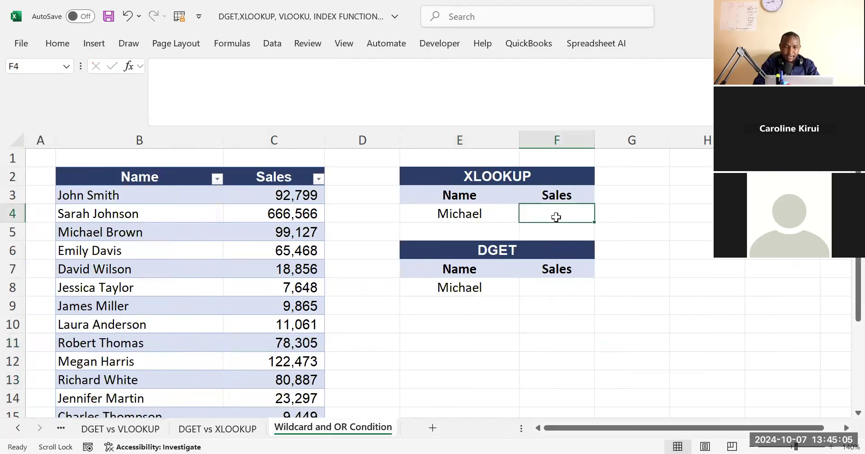
text(=)
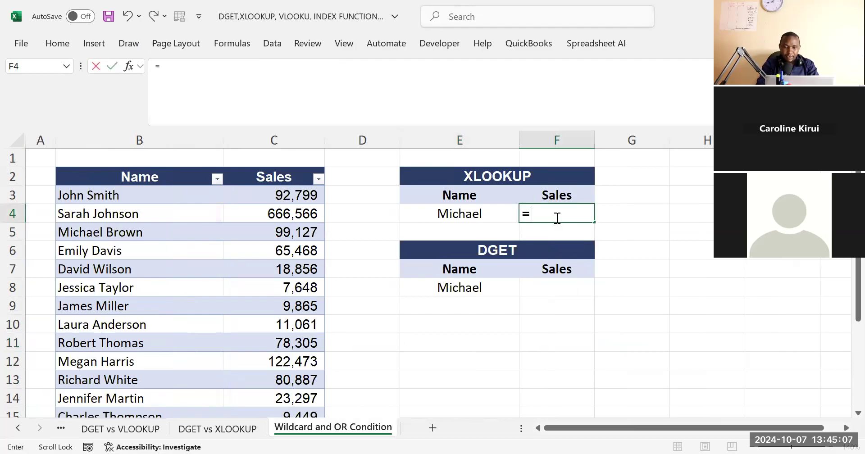
text(xlo)
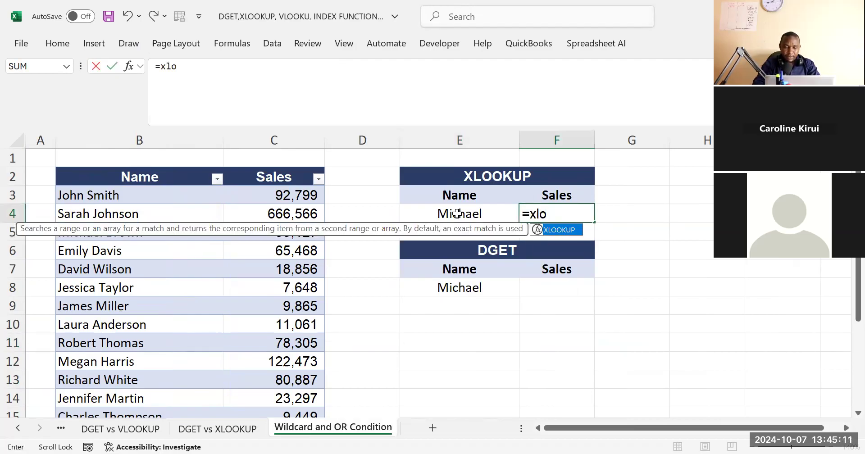
key(Tab)
click(473, 214)
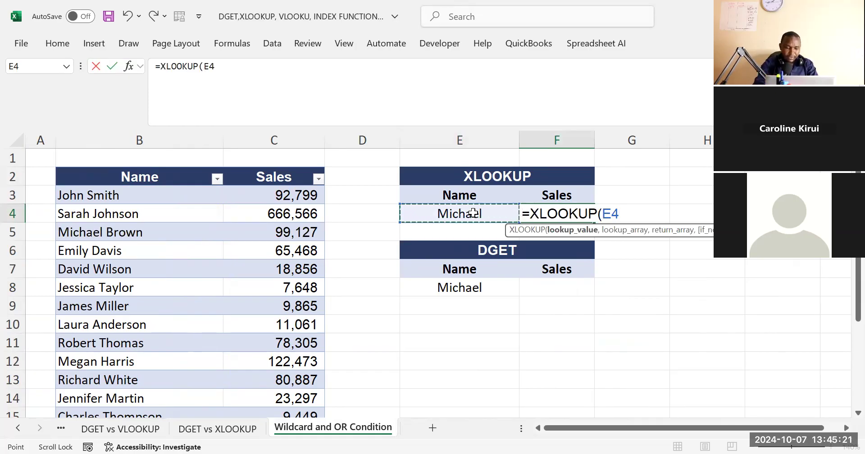
Append the wildcard &"*" to the E4 lookup value in the F4 XLOOKUP formula
text(&)
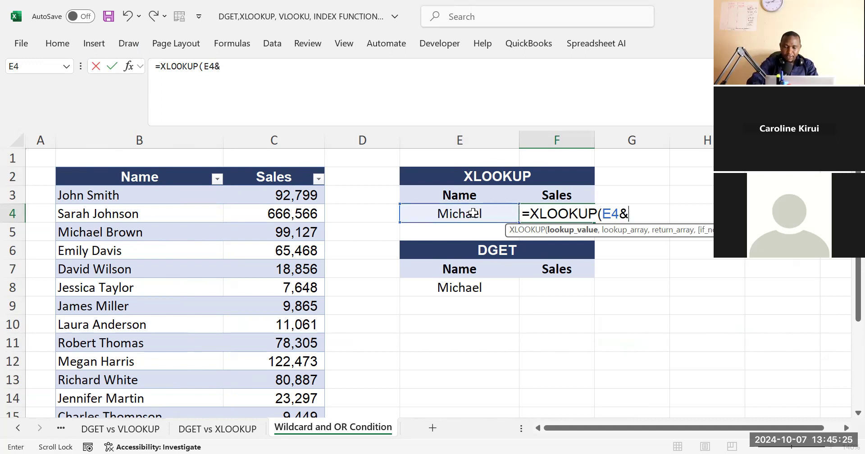
text(:)
key(BackSpace)
text(")
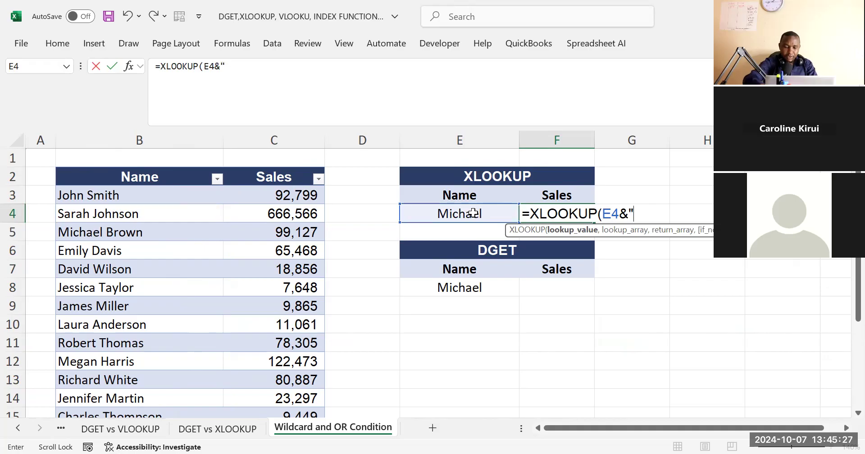
text(*)
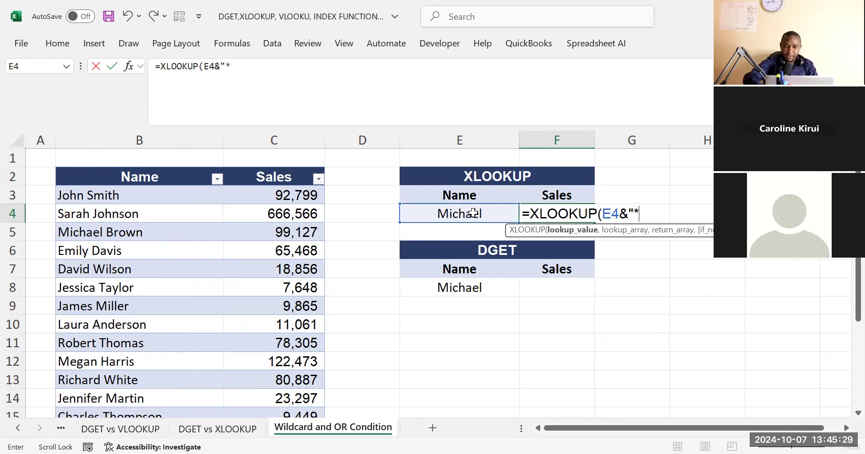
text(:)
key(BackSpace)
text(",)
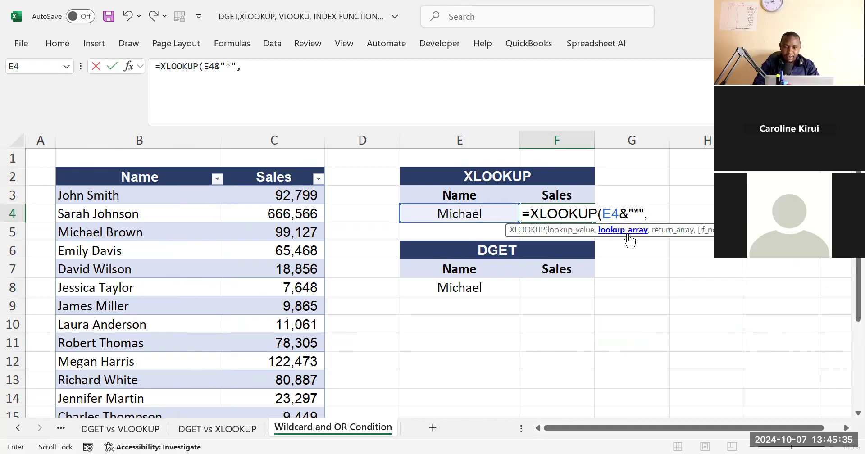
Set column B:B as the lookup array and column C:C as the return array of the F4 XLOOKUP
click(168, 143)
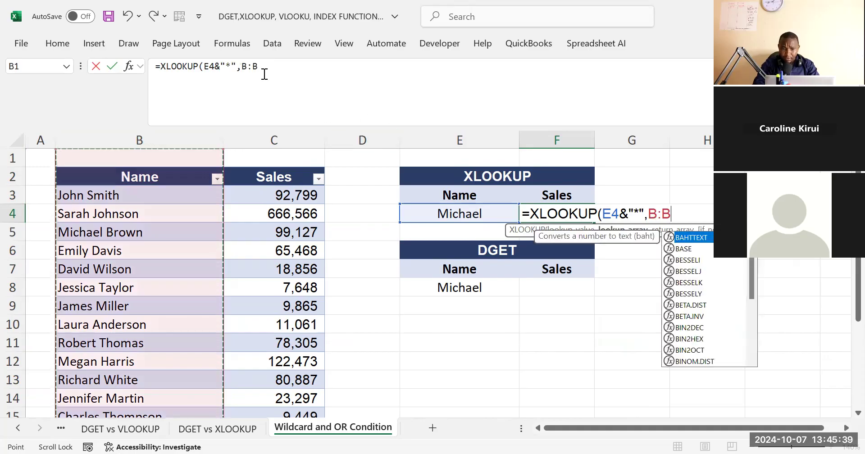
text(,)
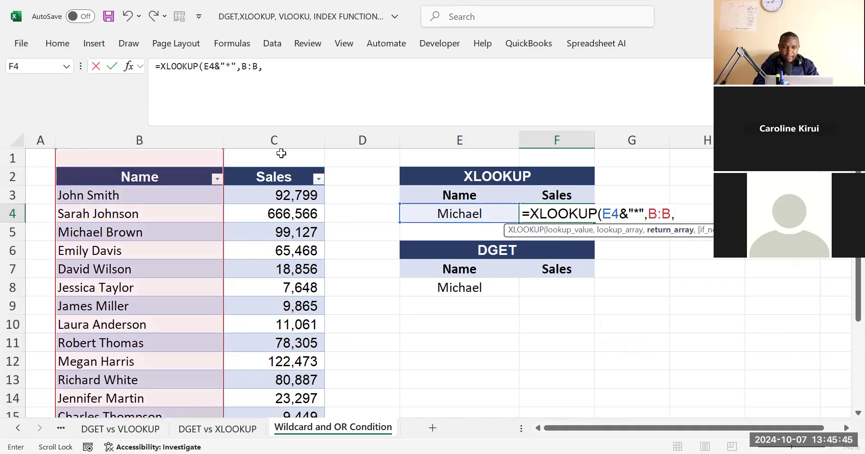
click(283, 141)
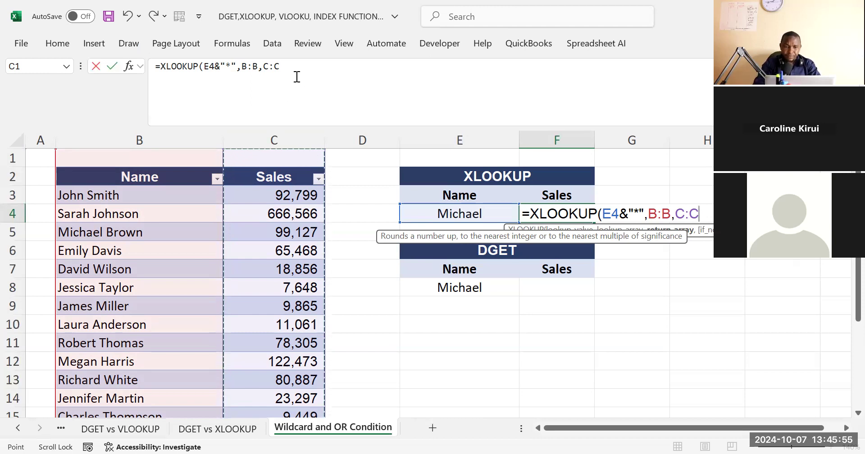
key(F2)
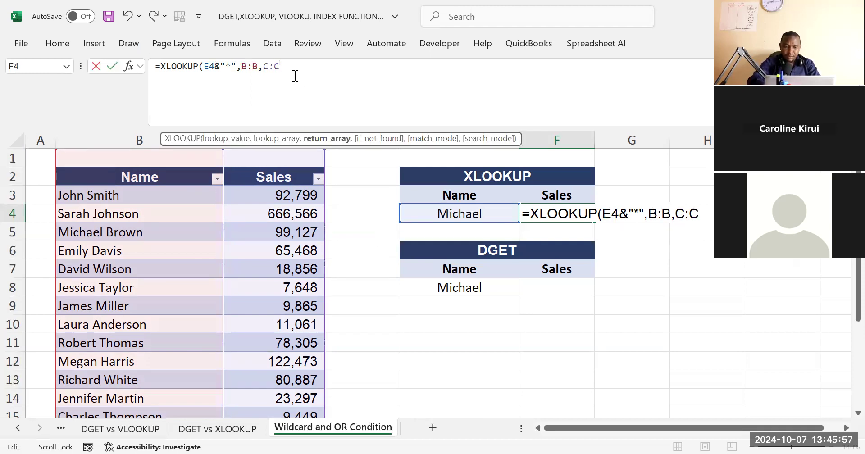
text())
key(BackSpace)
key(BackSpace)
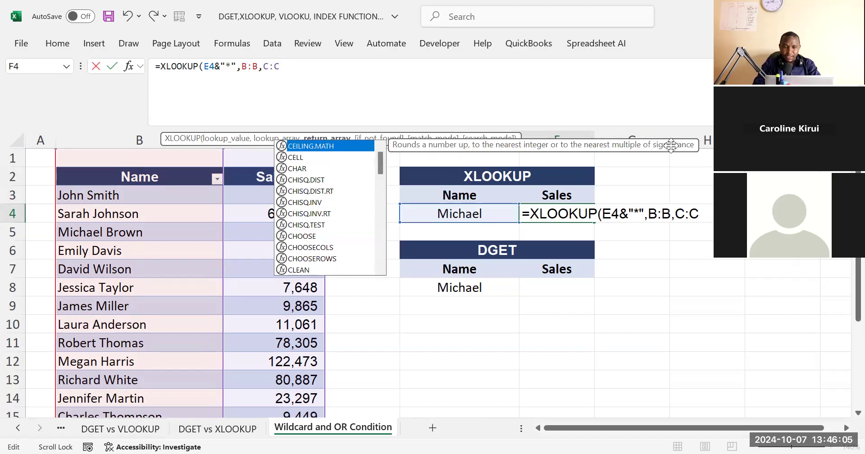
Complete the F4 XLOOKUP with an empty if-not-found argument and match mode 2, wildcard character match
click(334, 74)
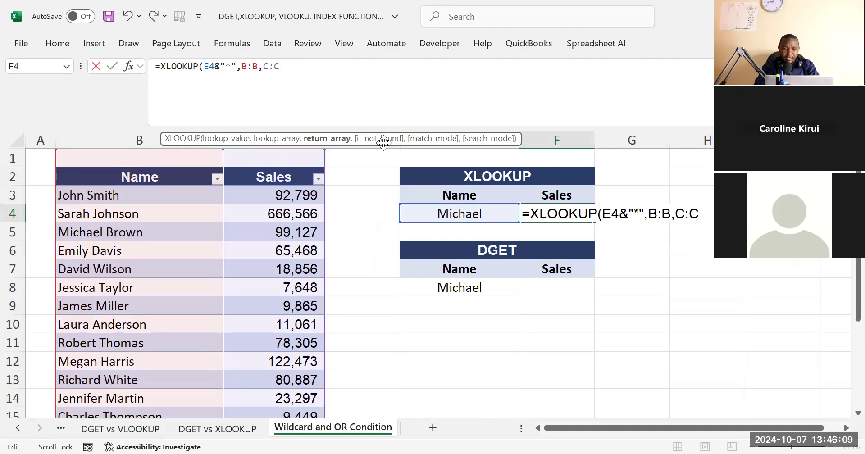
text(,)
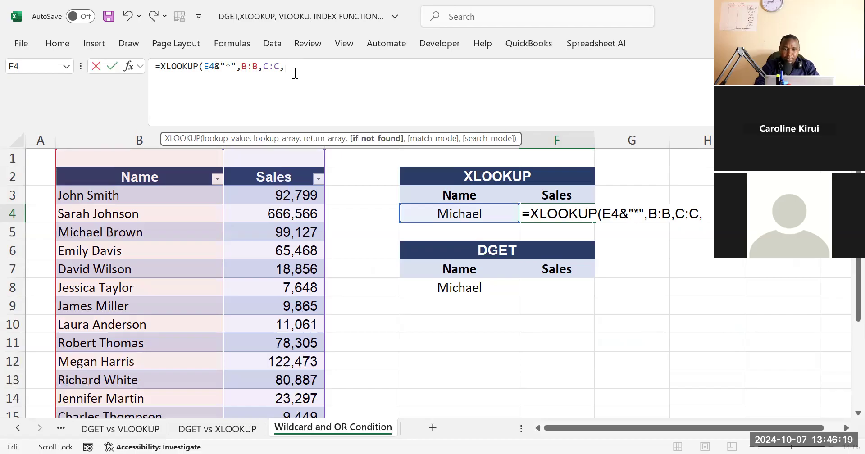
text(,)
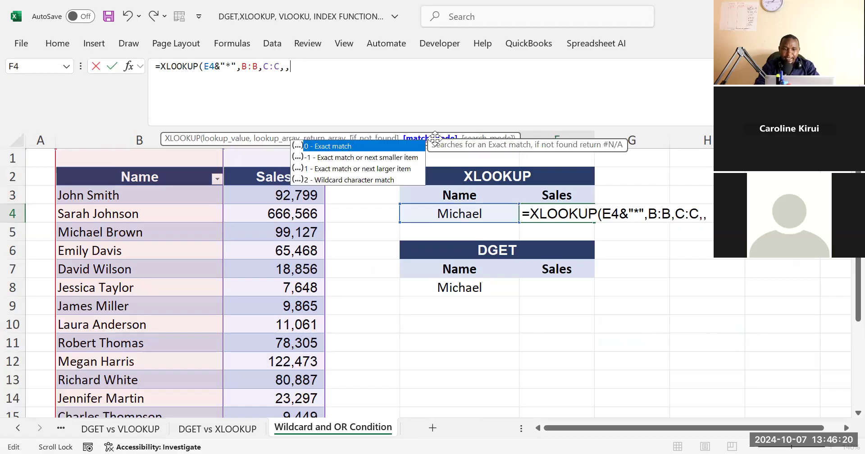
click(332, 181)
double_click(333, 180)
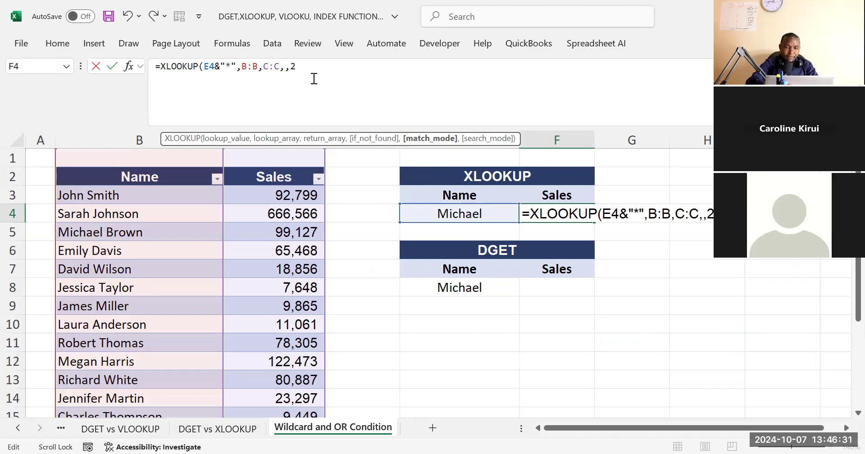
key(Return)
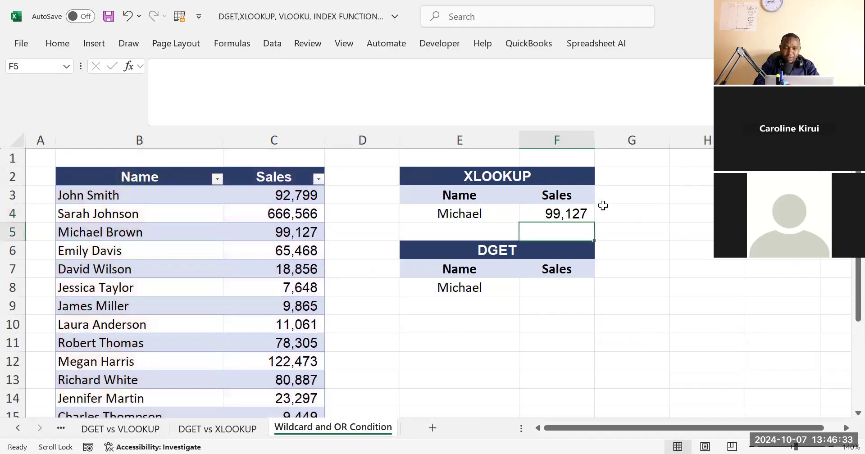
Check the F4 XLOOKUP result and the partial name in E4 against the full names in the sales table
click(566, 216)
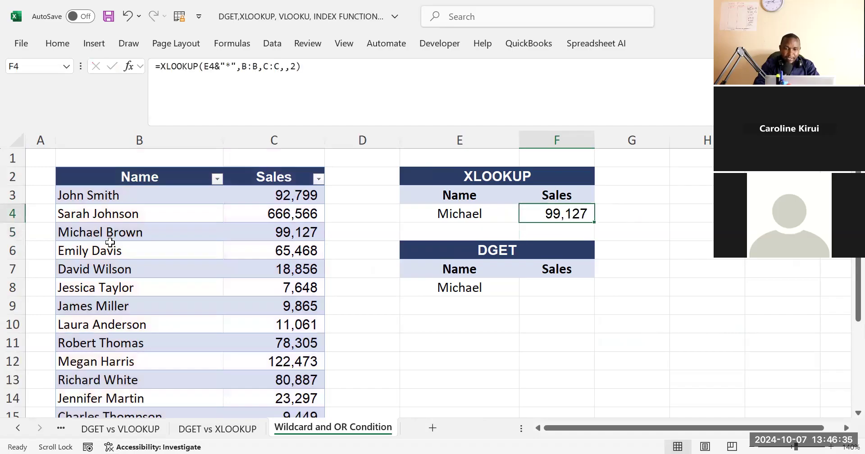
click(460, 217)
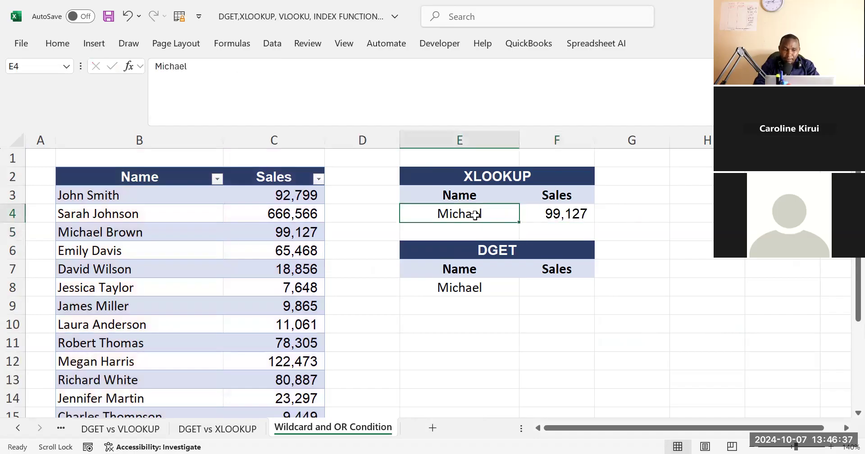
drag(103, 197, 114, 387)
click(115, 384)
scroll(117, 382, up, 1)
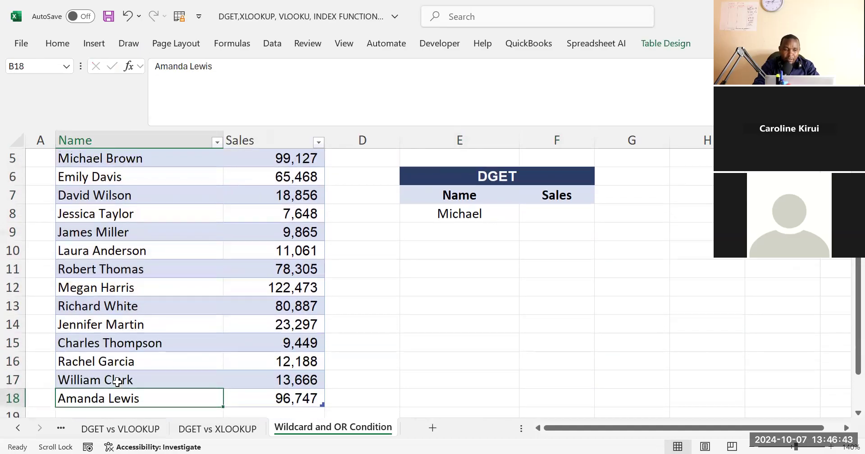
scroll(117, 382, up, 2)
click(102, 246)
click(132, 227)
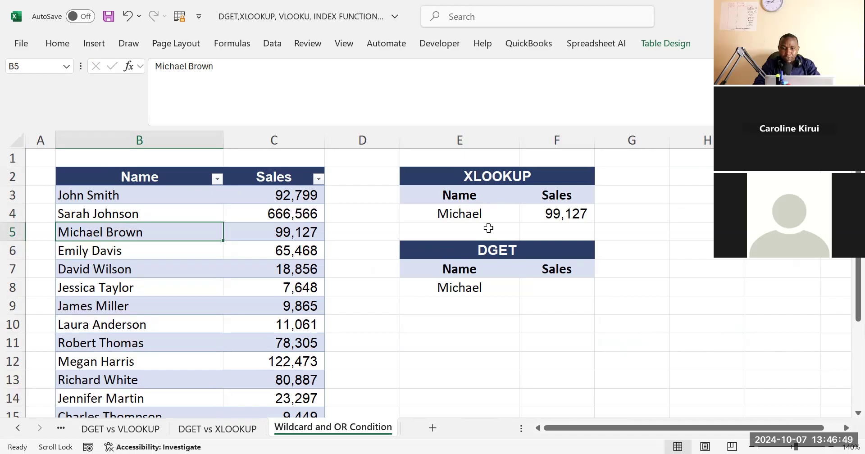
Remove the &"*" wildcard from the lookup value in the F4 XLOOKUP formula
click(552, 213)
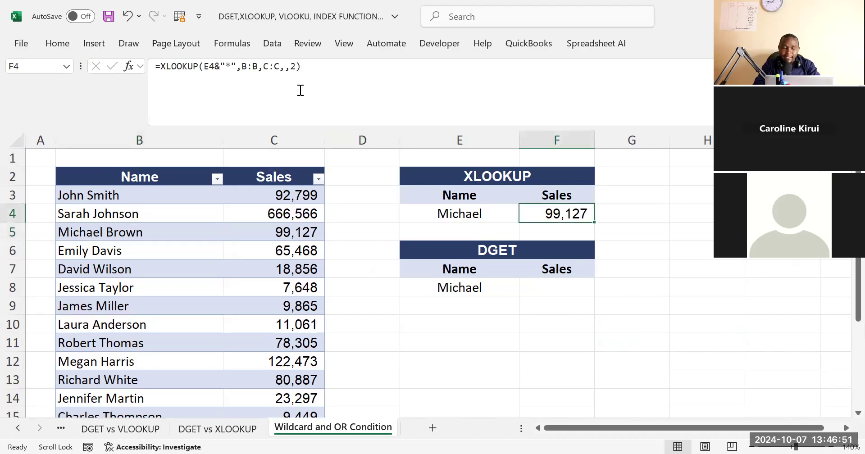
click(240, 68)
key(BackSpace)
key(BackSpace)
key(BackSpace)
key(BackSpace)
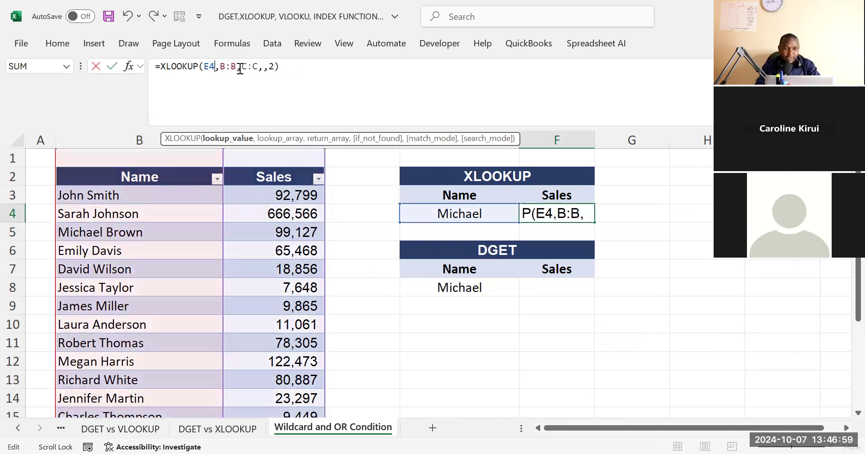
Remove the empty if-not-found argument and match mode 2 from the F4 XLOOKUP and commit the formula
click(268, 67)
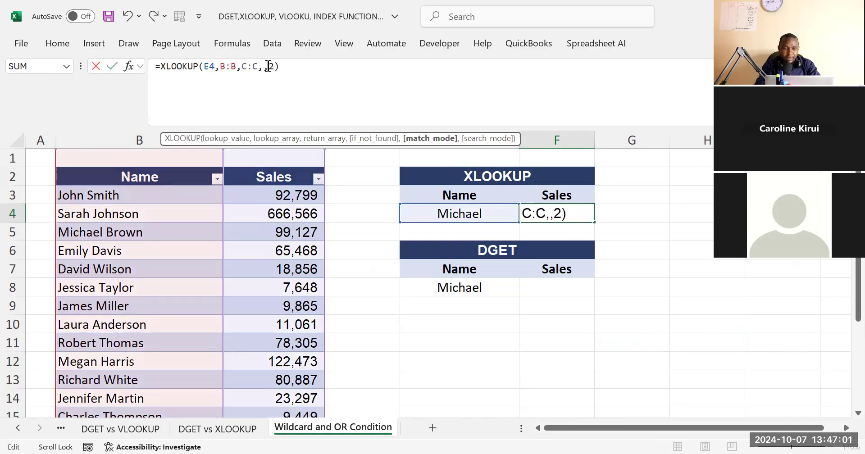
key(BackSpace)
key(BackSpace)
key(Delete)
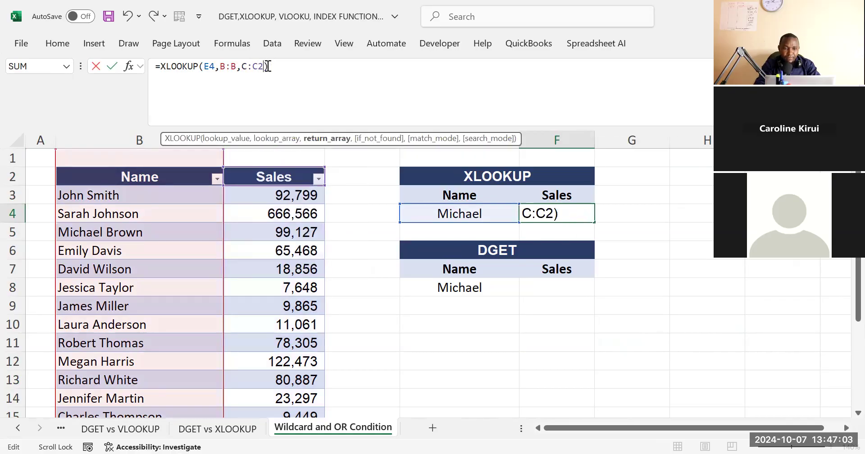
key(Return)
click(555, 201)
Copy the full name from B5 of the sales table into the XLOOKUP name cell E4
click(133, 230)
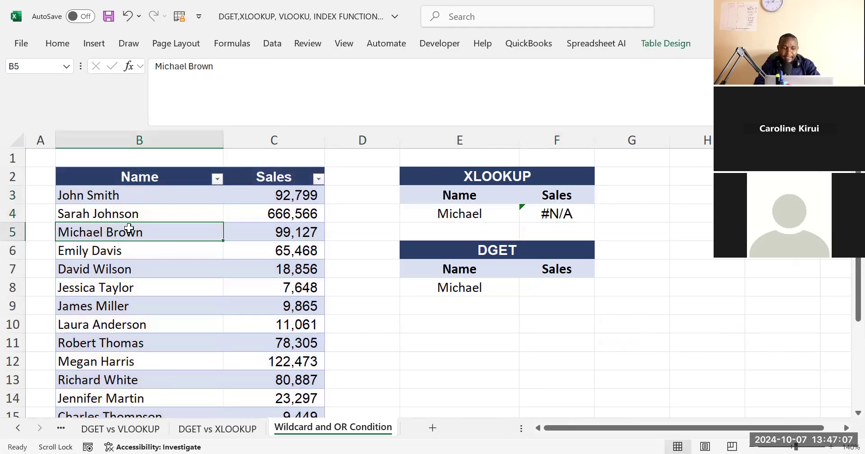
key(ctrl+c)
click(418, 214)
key(ctrl+v)
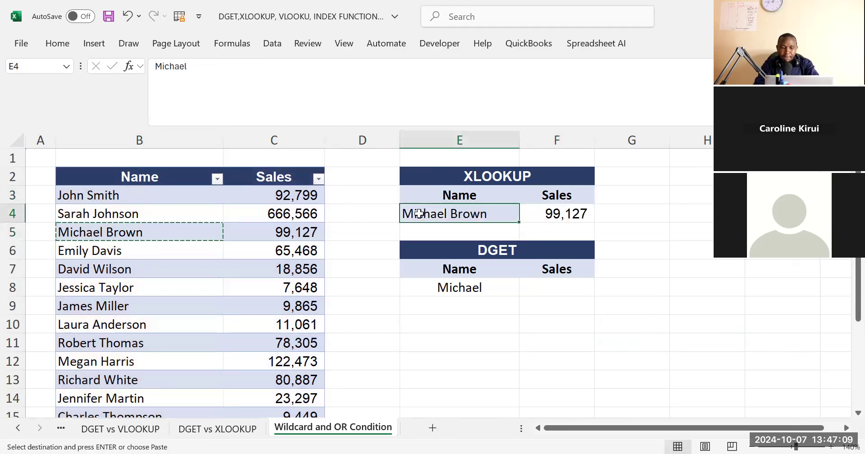
click(589, 211)
click(481, 214)
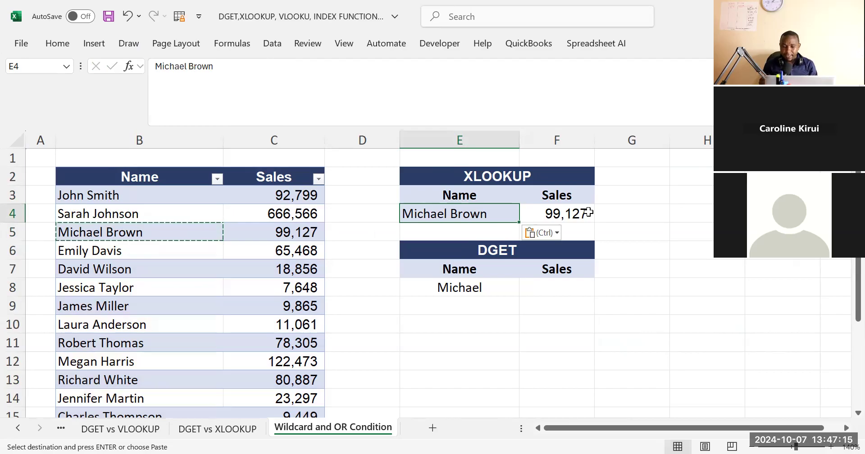
click(589, 305)
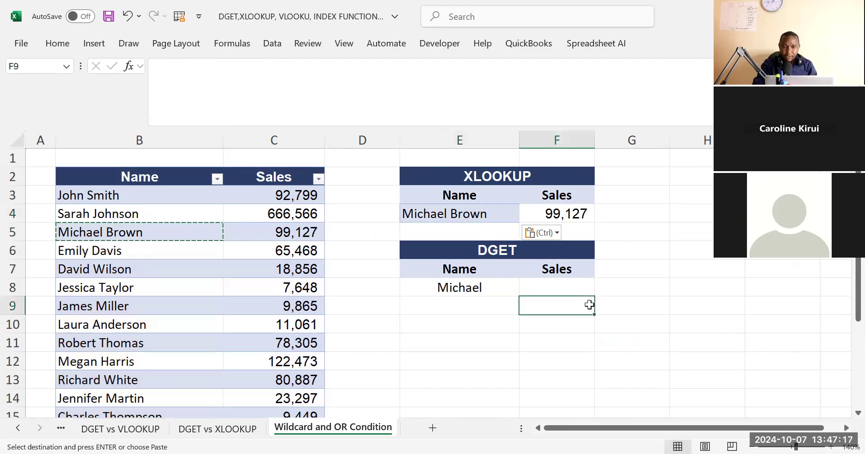
click(380, 347)
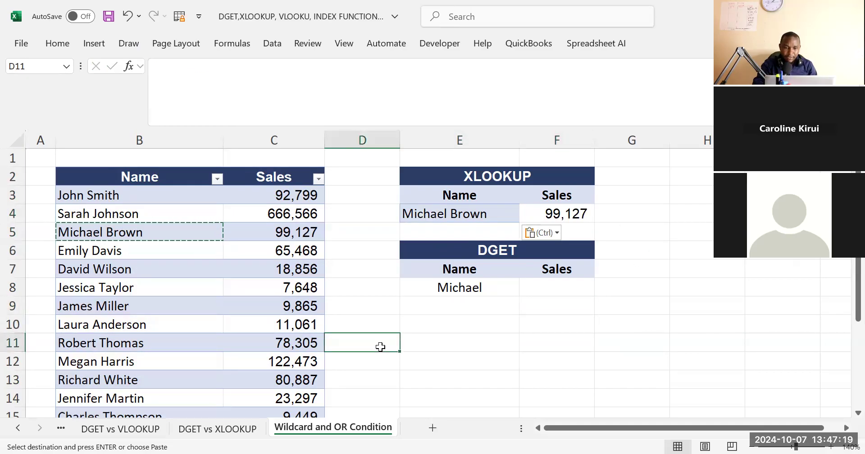
click(512, 356)
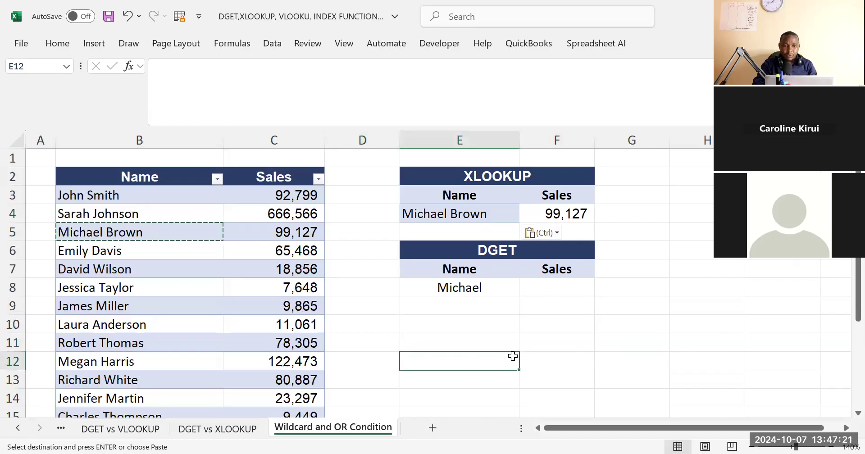
click(591, 343)
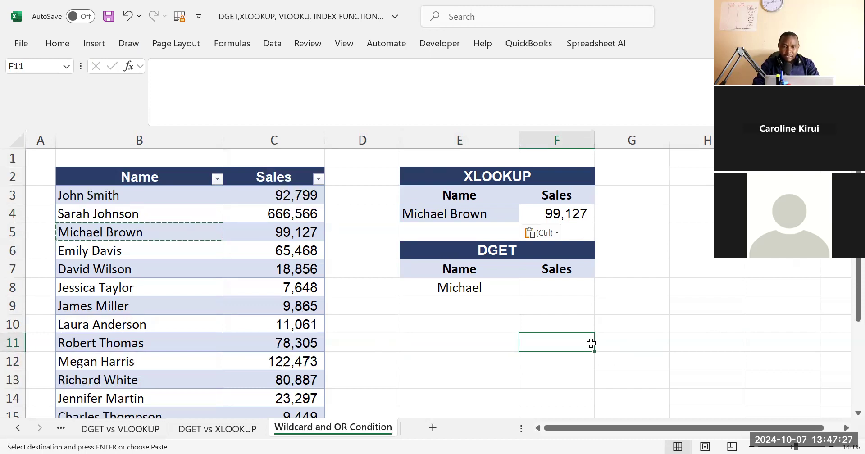
key(alt+Tab)
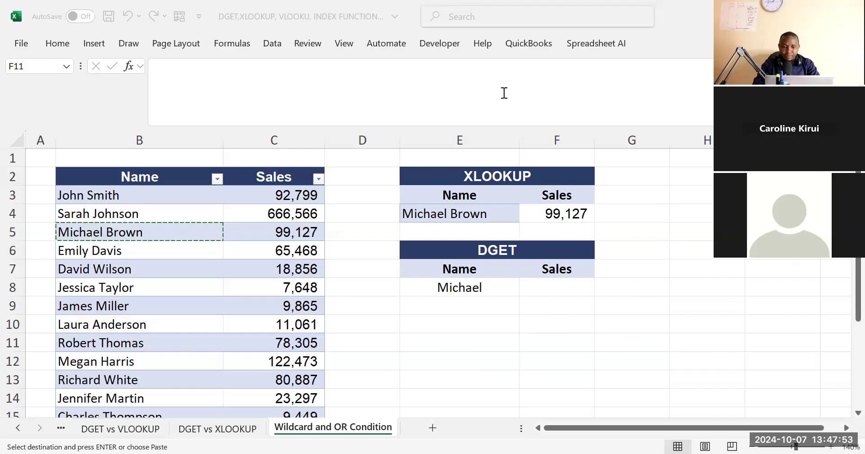
click(618, 286)
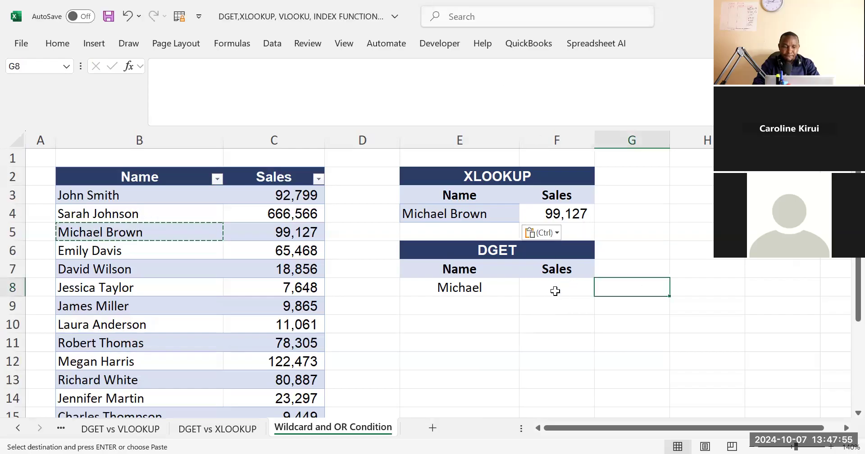
click(555, 291)
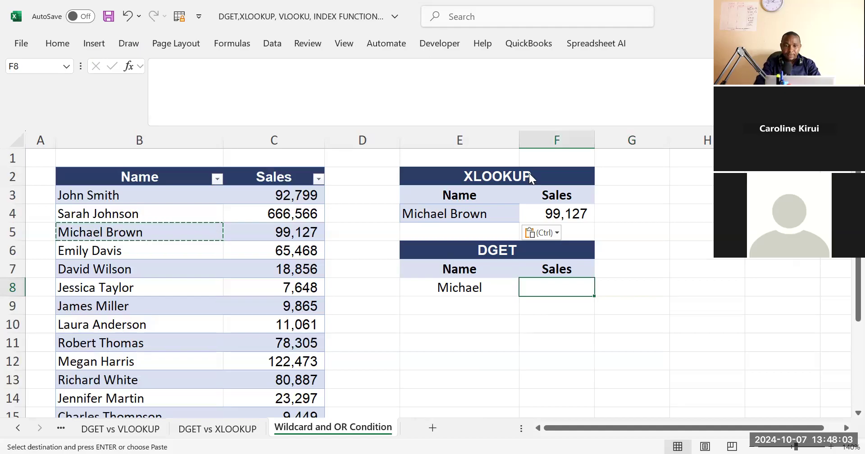
click(489, 336)
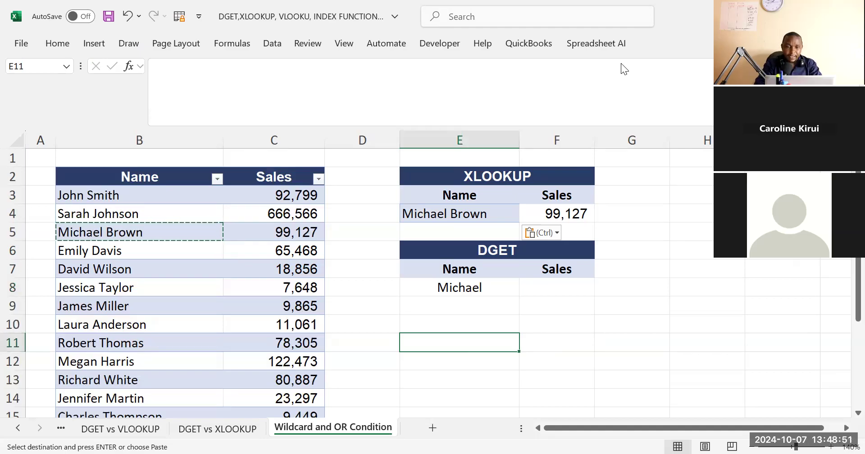
key(alt+Tab)
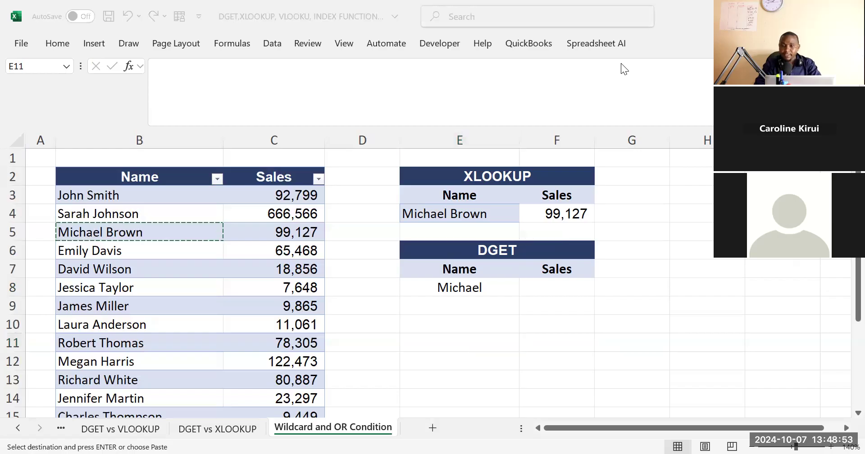